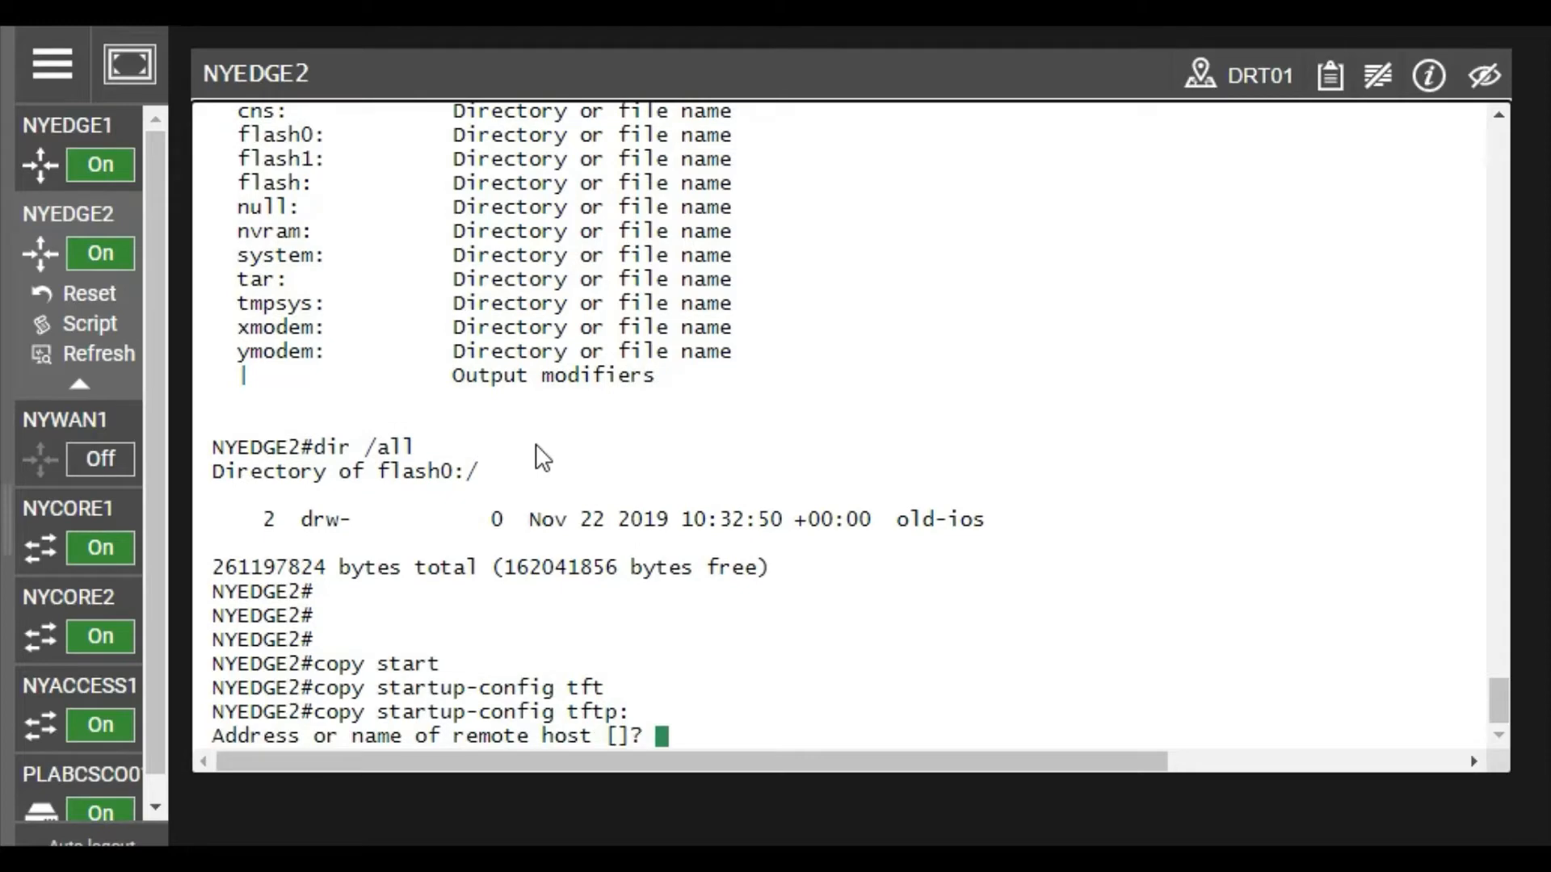
# - Copy the NYEDGE2 startup configuration to the TFTP server at 192.168.16.10, accepting the default destination filename
pyautogui.write('192.168.16.')
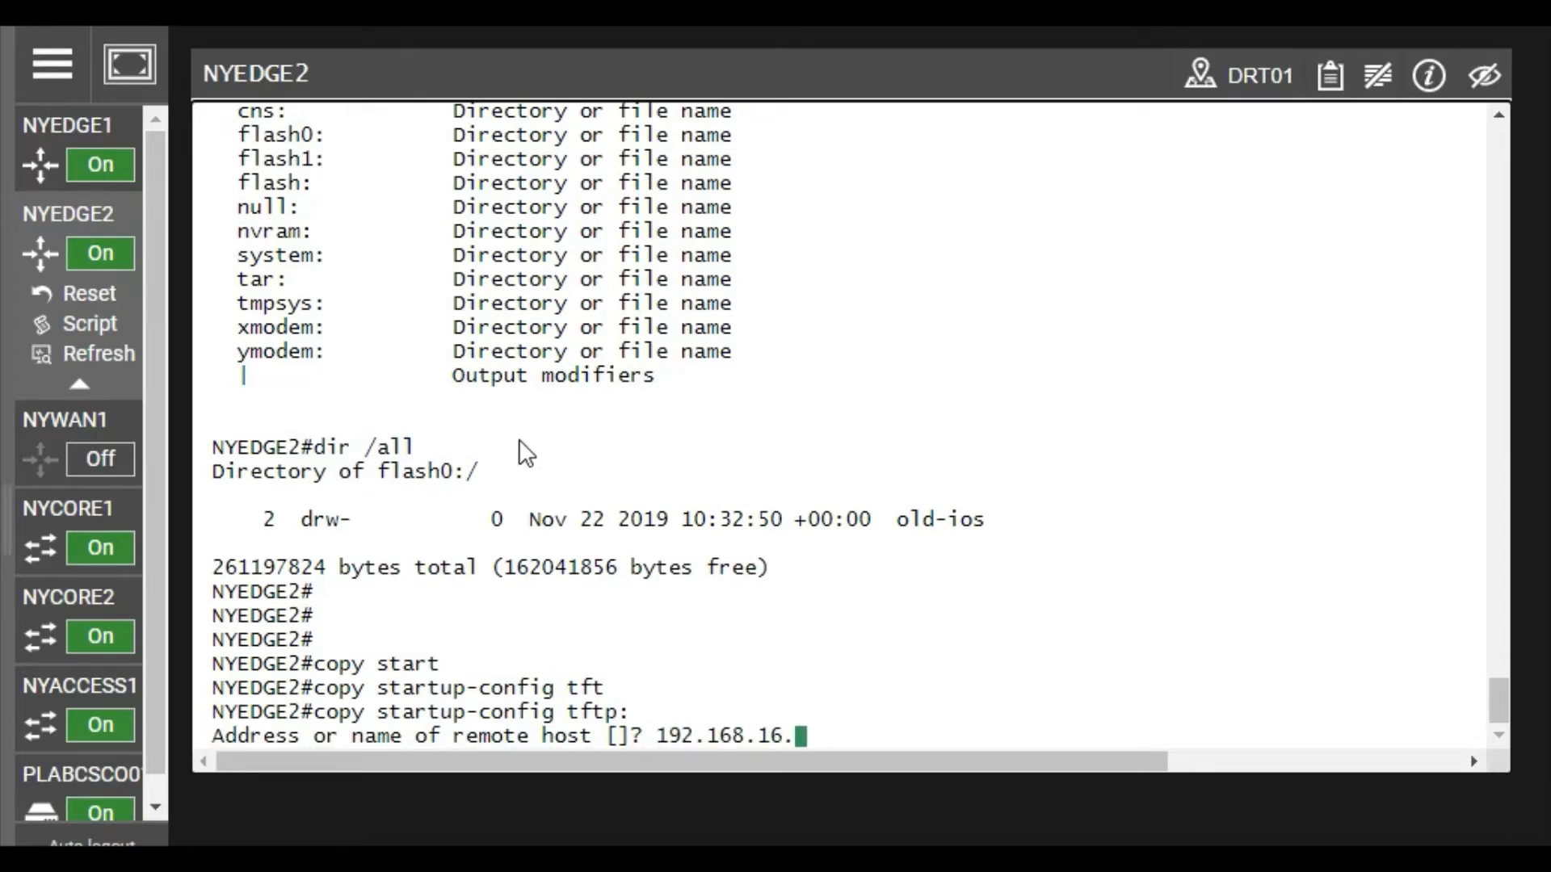
pyautogui.write('10')
pyautogui.press('Return')
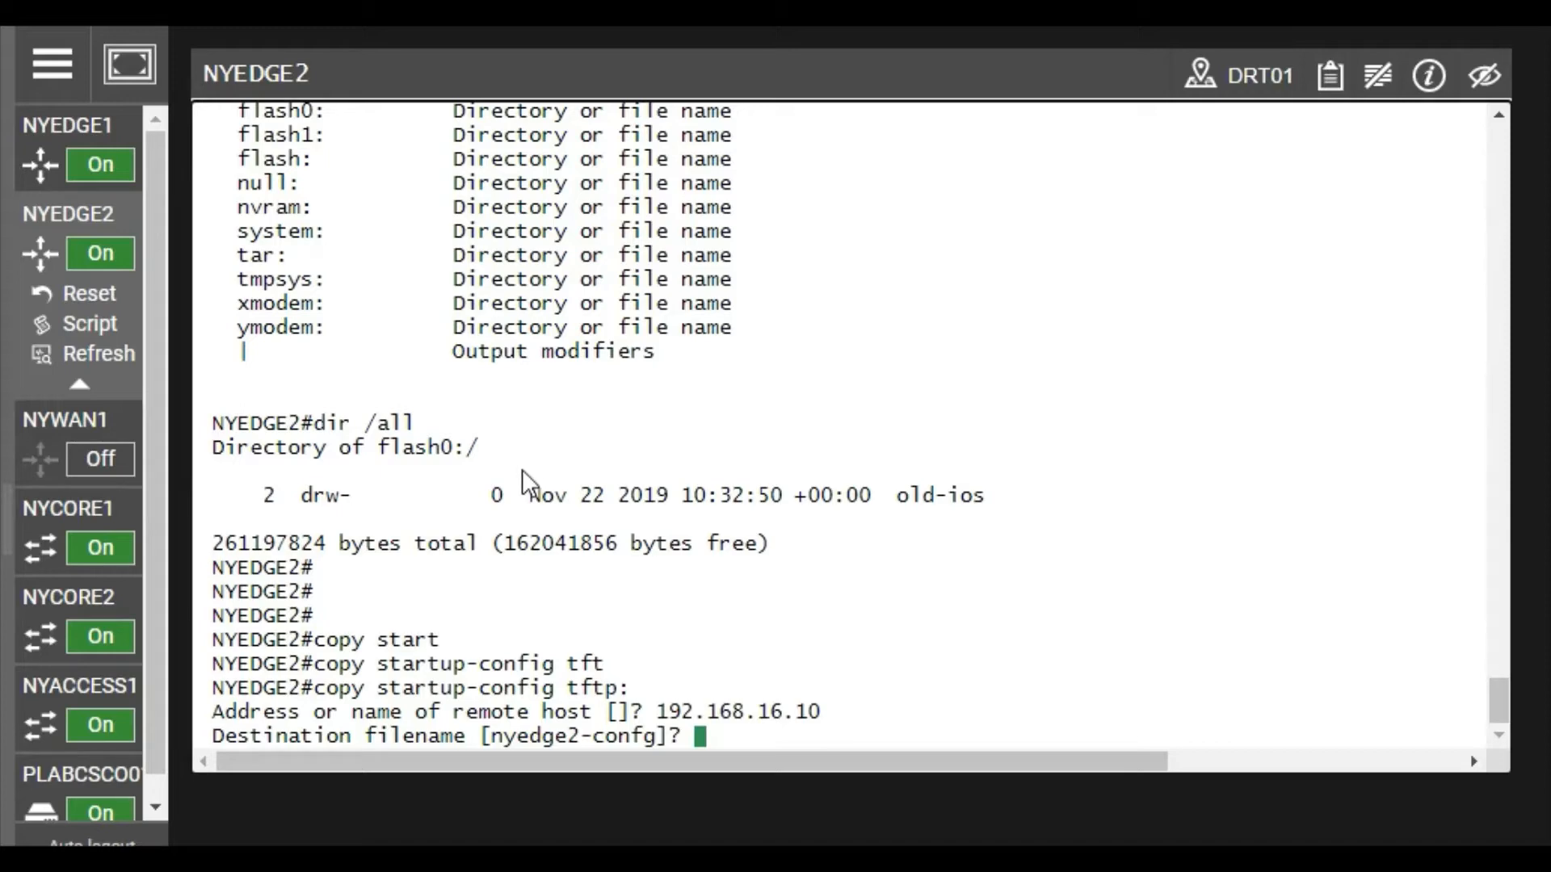
pyautogui.press('Return')
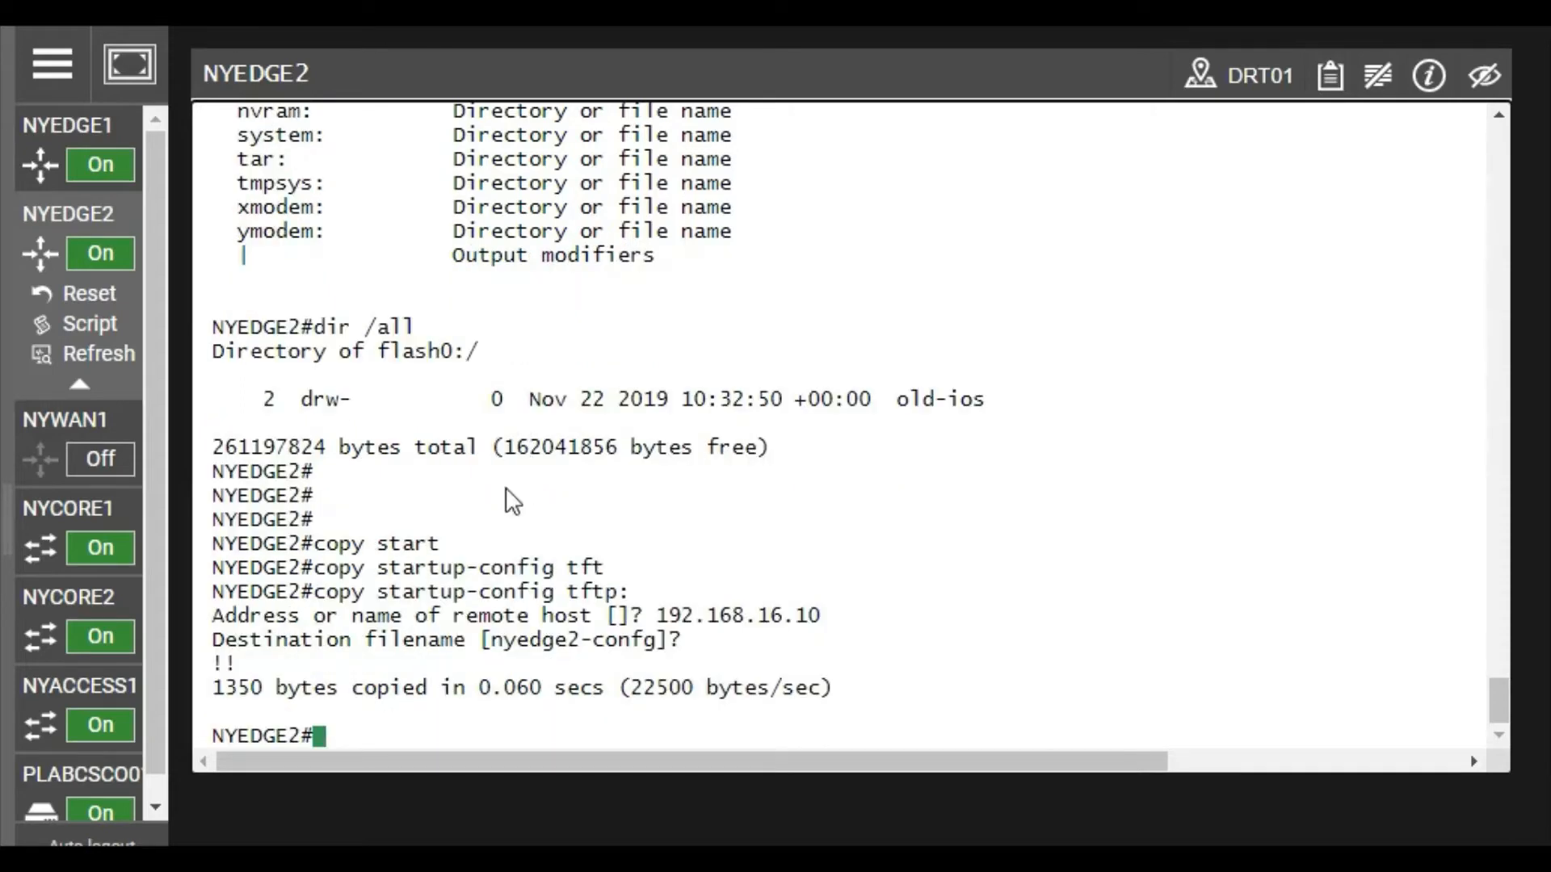
# - Open the PLABCSCO01 server desktop and clear the router backup files from it
pyautogui.moveTo(57, 732)
pyautogui.scroll(-3, 56, 732)
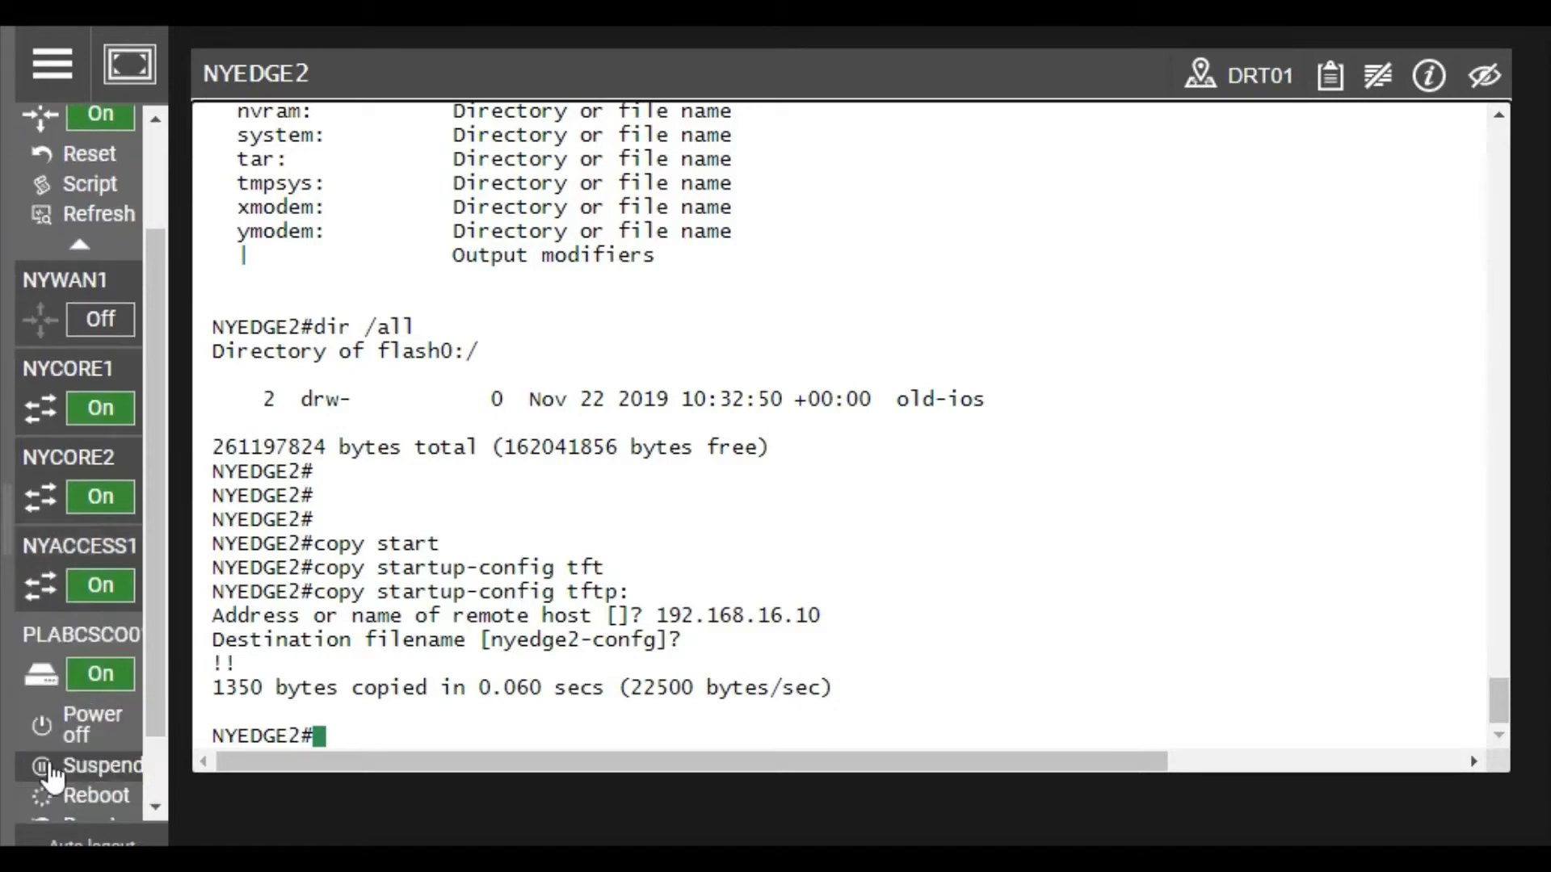
pyautogui.click(40, 678)
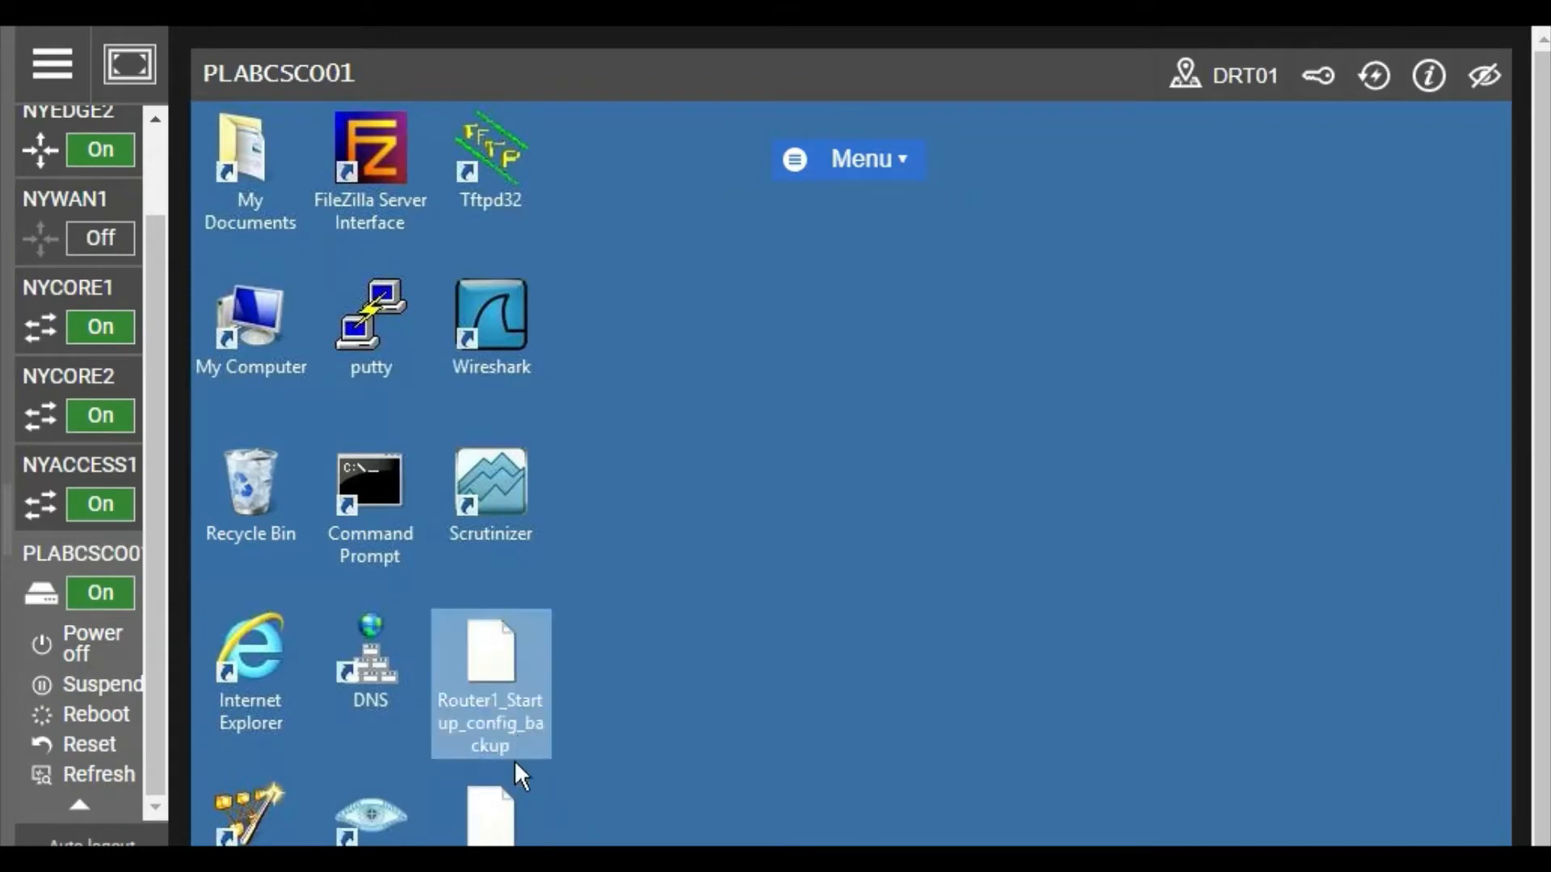
pyautogui.moveTo(685, 570); pyautogui.dragTo(671, 604)
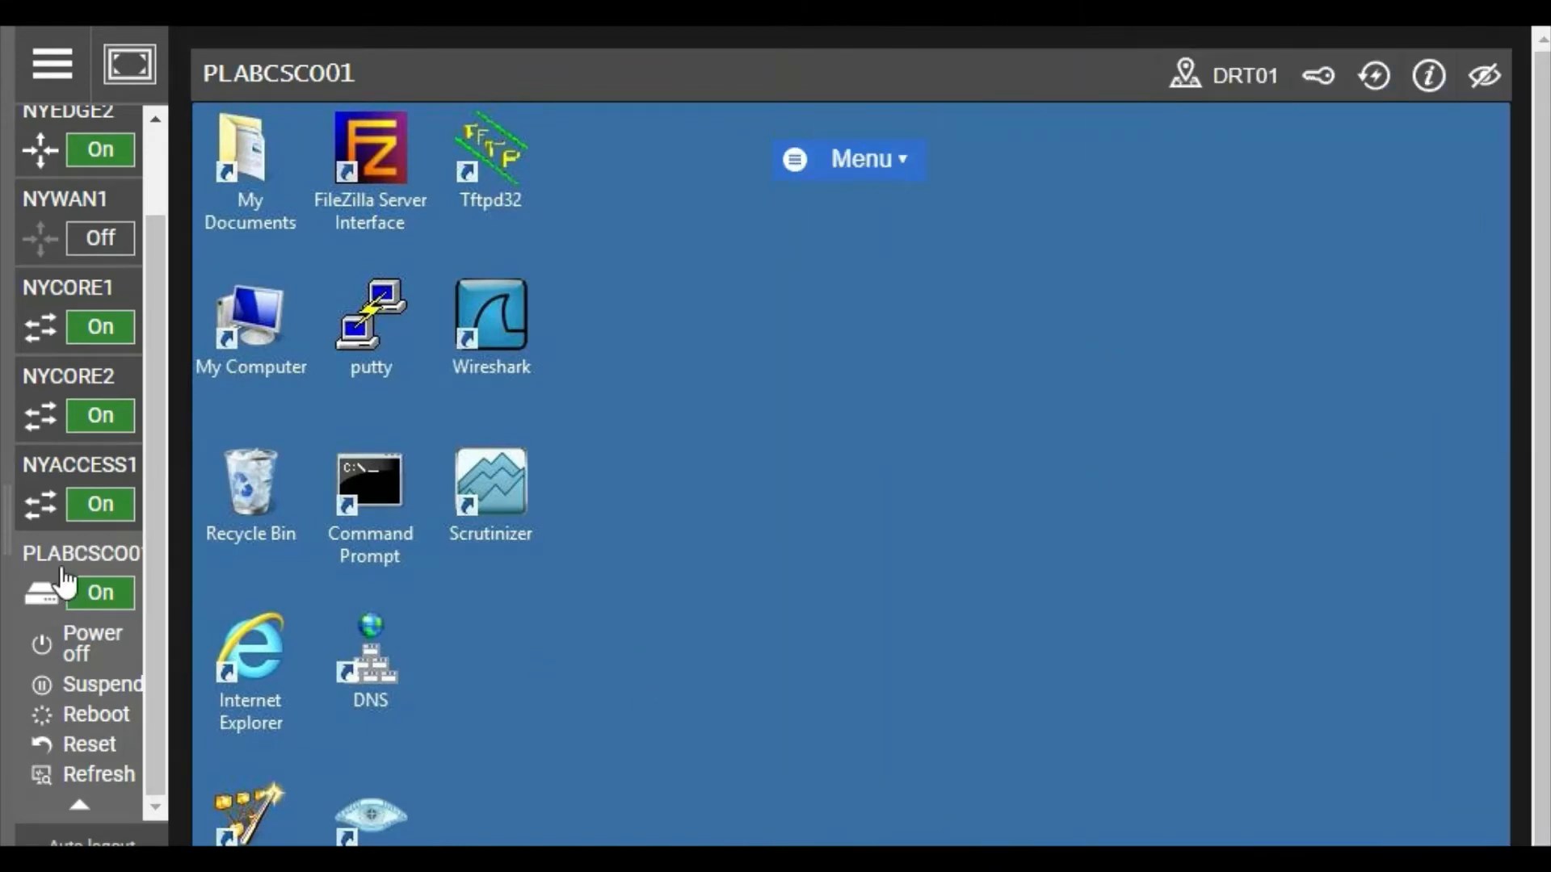
# - Bring up the network topology snip and circle the NYEDGE1 and NYEDGE2 routers with the pen
pyautogui.scroll(2, 63, 568)
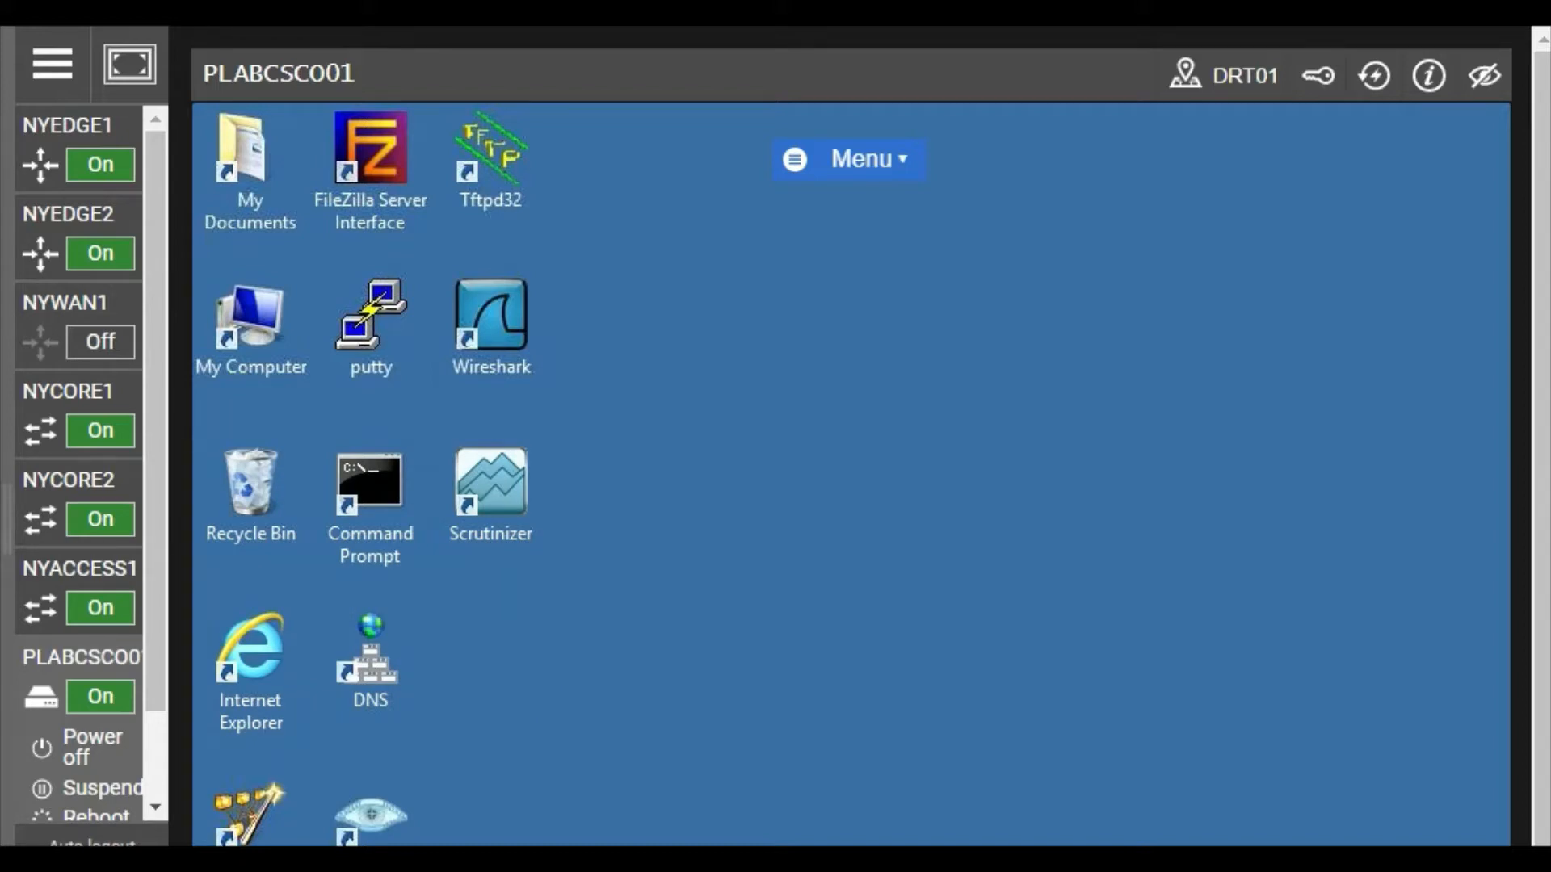
pyautogui.click(575, 845)
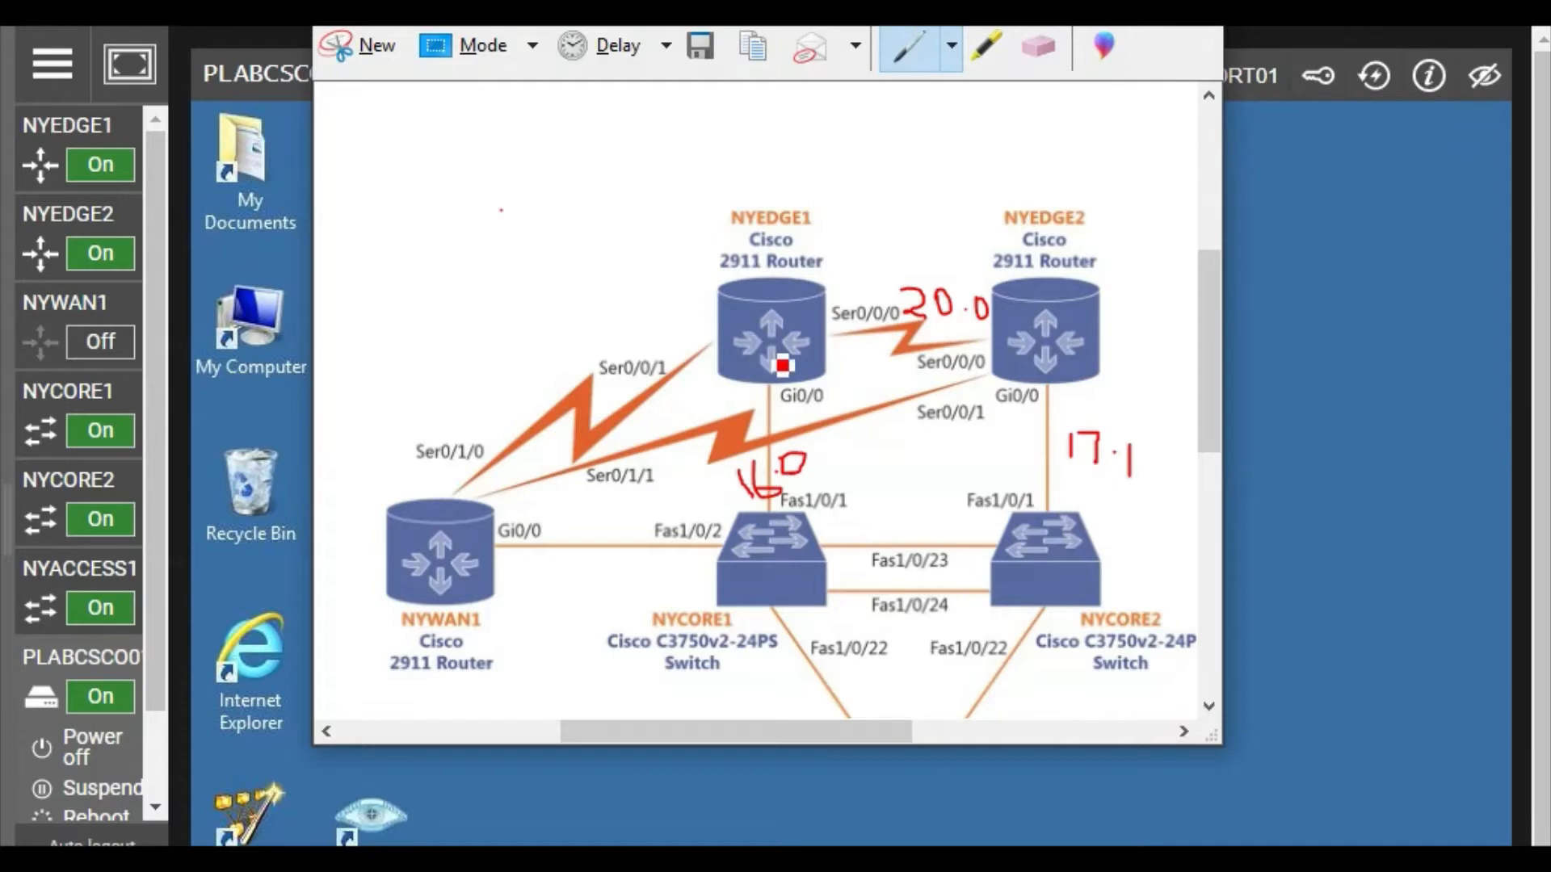
pyautogui.scroll(-5, 869, 437)
pyautogui.scroll(-3, 869, 437)
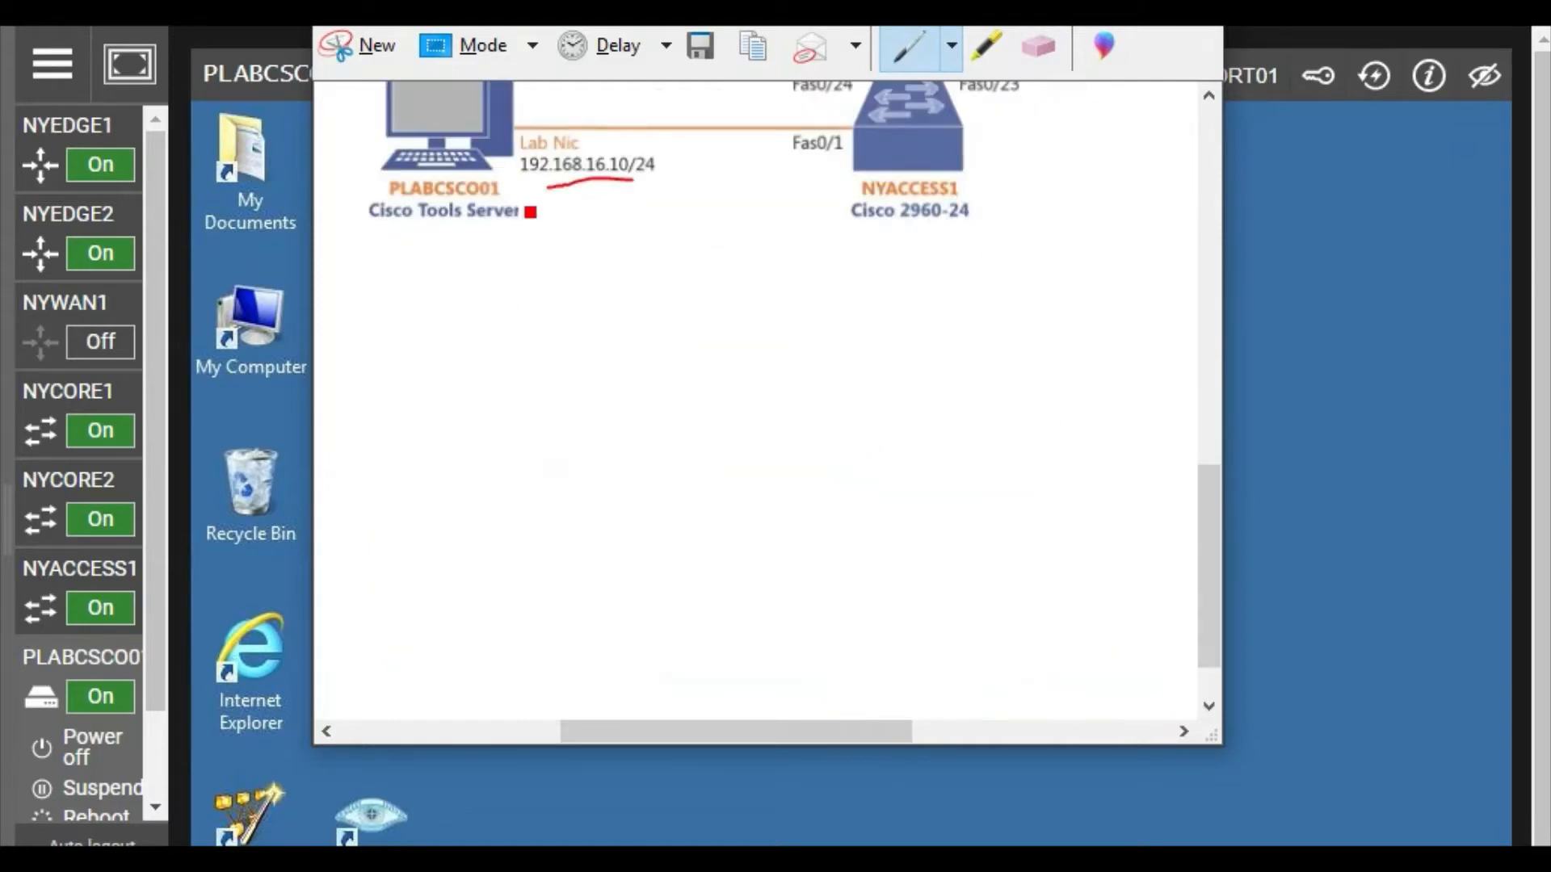
pyautogui.scroll(5, 530, 211)
pyautogui.scroll(3, 530, 211)
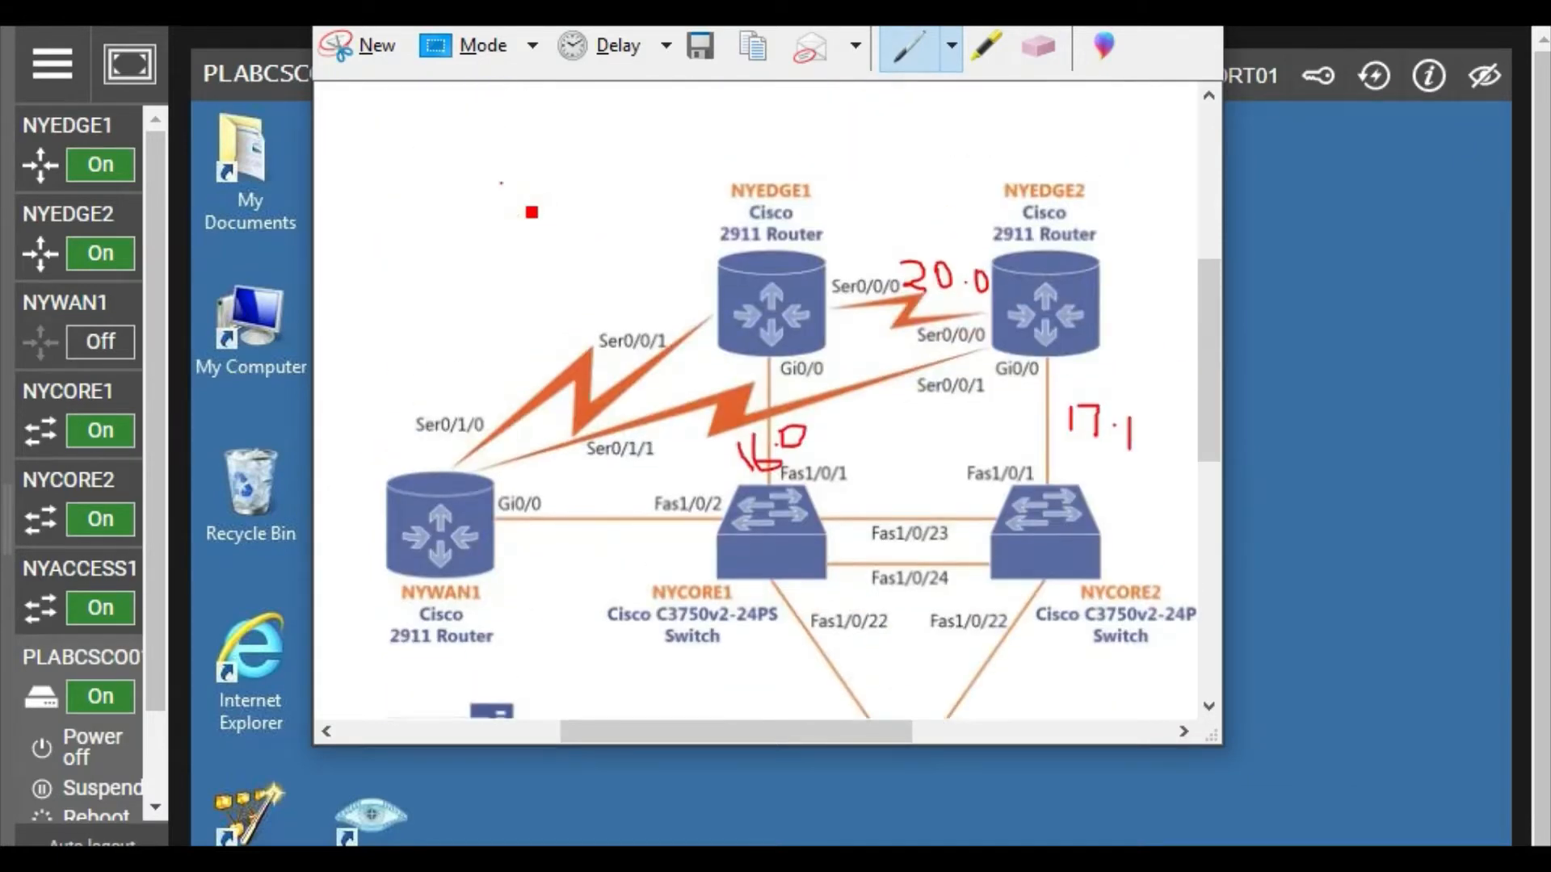
pyautogui.moveTo(817, 181)
pyautogui.mouseDown()
pyautogui.moveTo(696, 242)
pyautogui.moveTo(1049, 383)
pyautogui.moveTo(1052, 234)
pyautogui.moveTo(778, 216)
pyautogui.mouseUp()
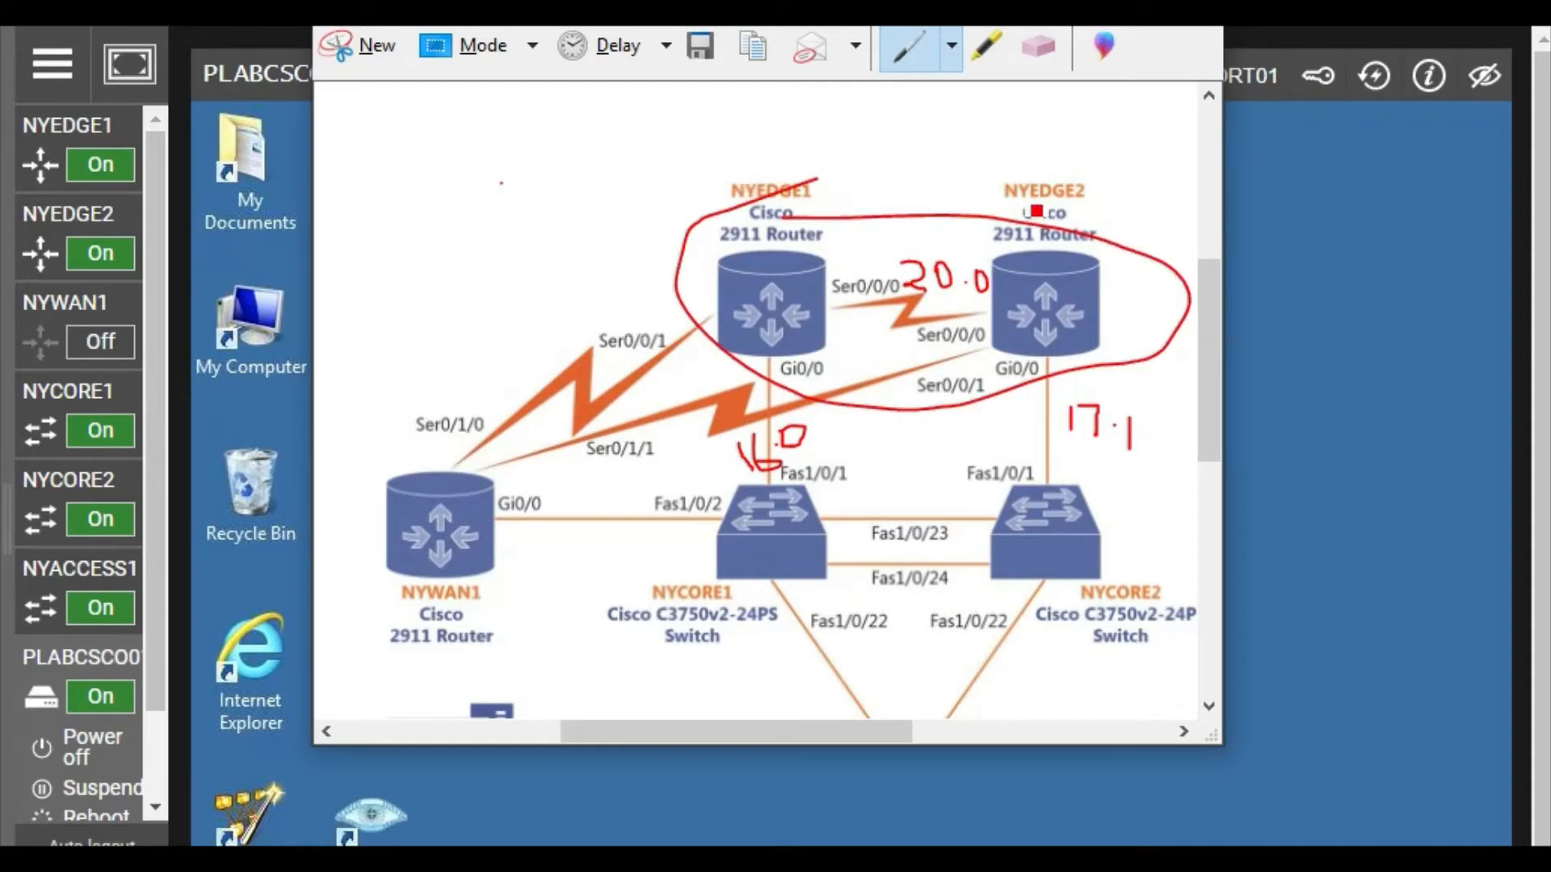
# - Circle the PLABCSCO01 Cisco Tools Server on the topology diagram with the pen
pyautogui.scroll(-5, 1044, 309)
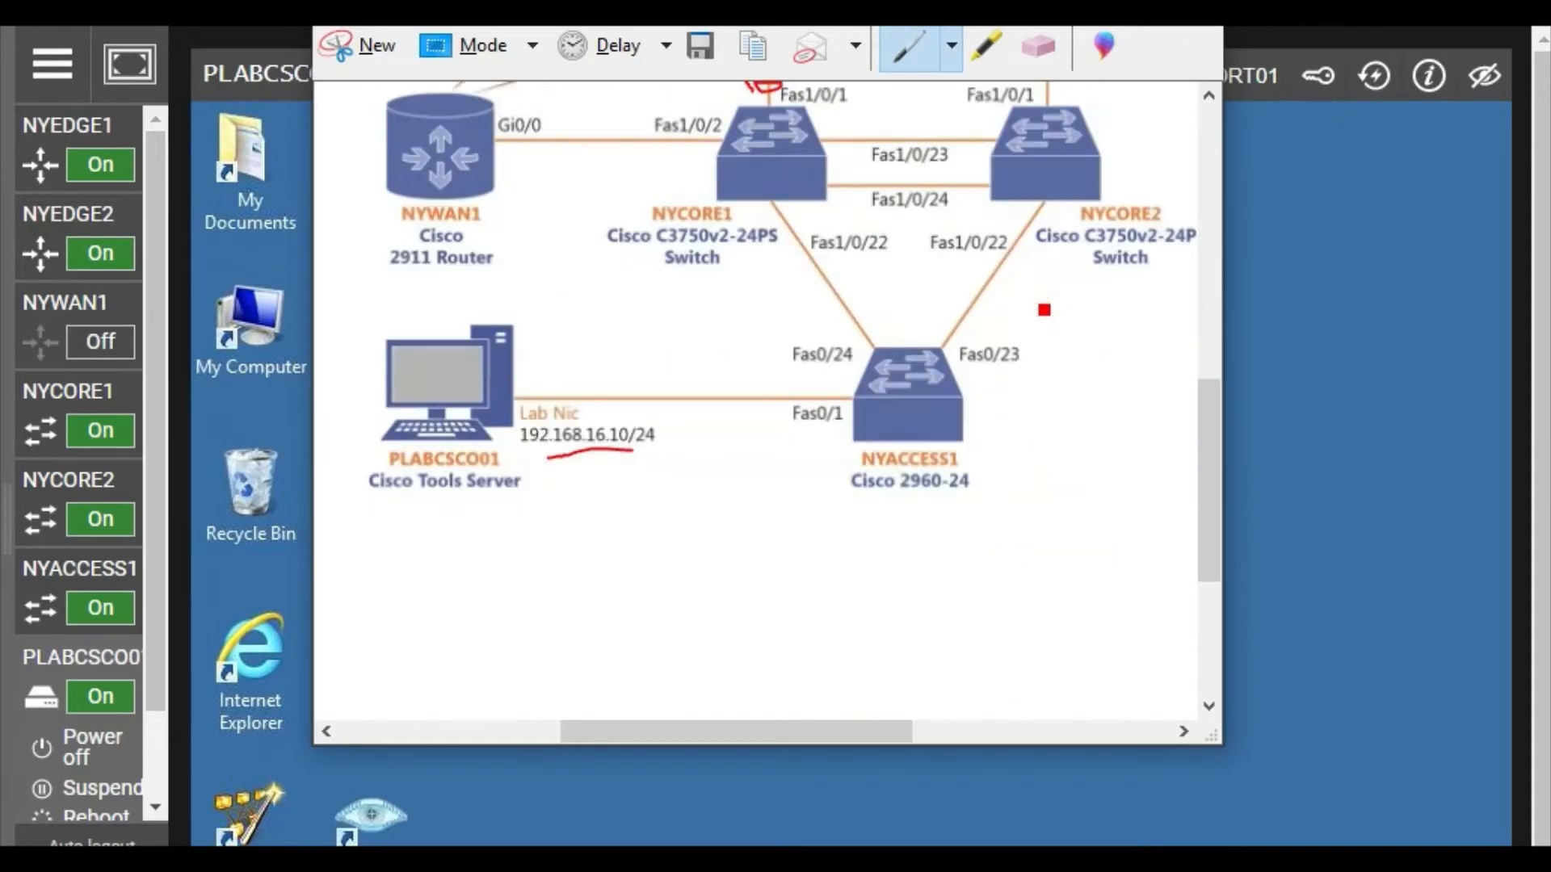
pyautogui.moveTo(533, 481)
pyautogui.mouseDown()
pyautogui.moveTo(460, 512)
pyautogui.moveTo(344, 447)
pyautogui.moveTo(386, 333)
pyautogui.moveTo(559, 321)
pyautogui.moveTo(574, 484)
pyautogui.moveTo(524, 503)
pyautogui.mouseUp()
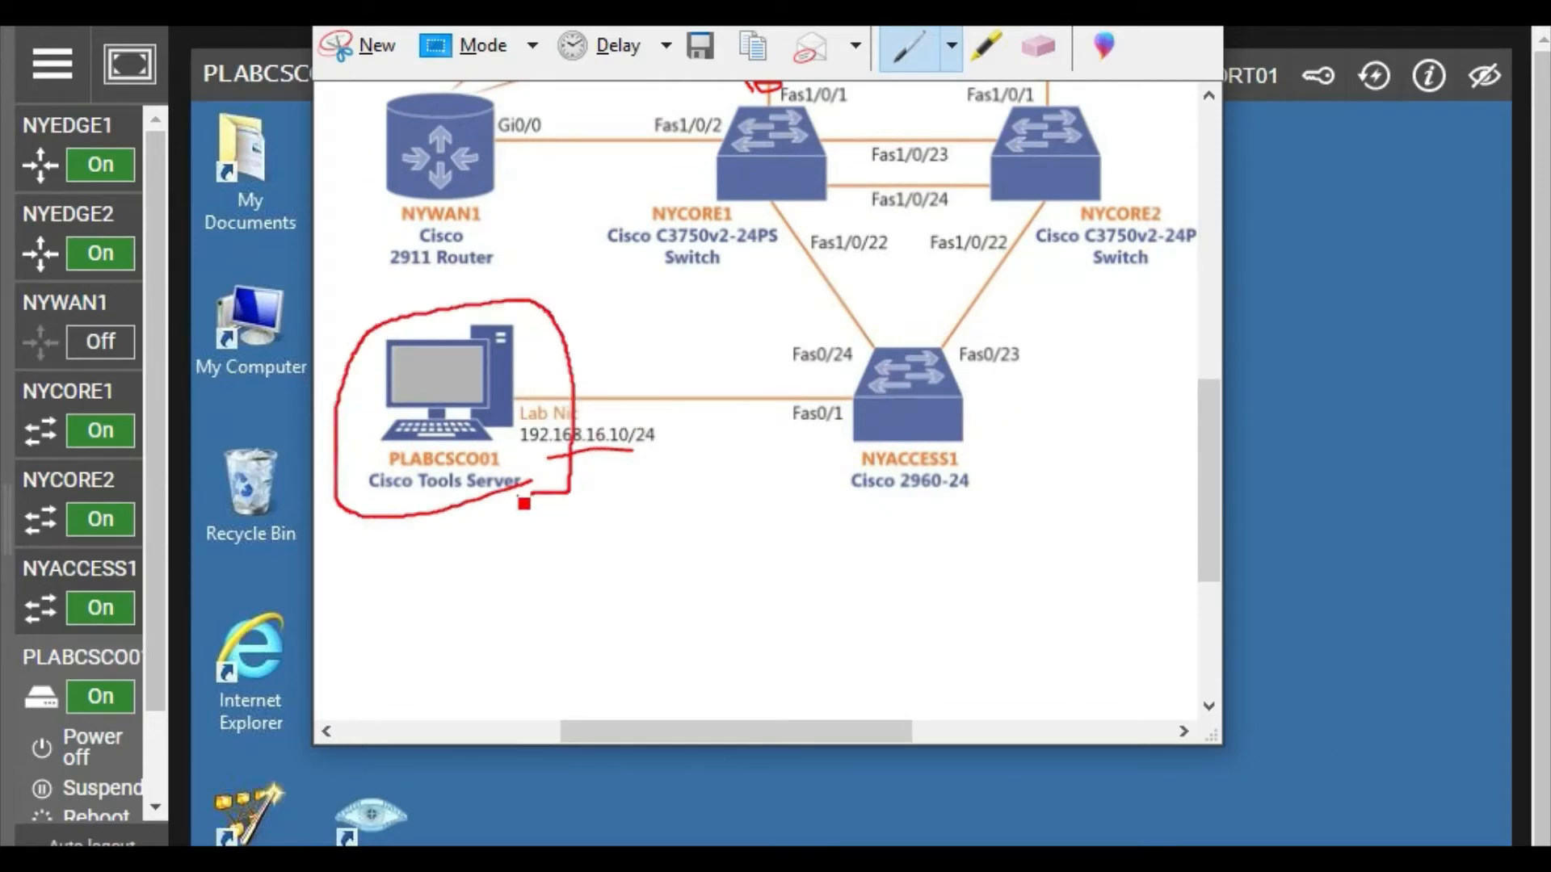
pyautogui.scroll(7, 515, 502)
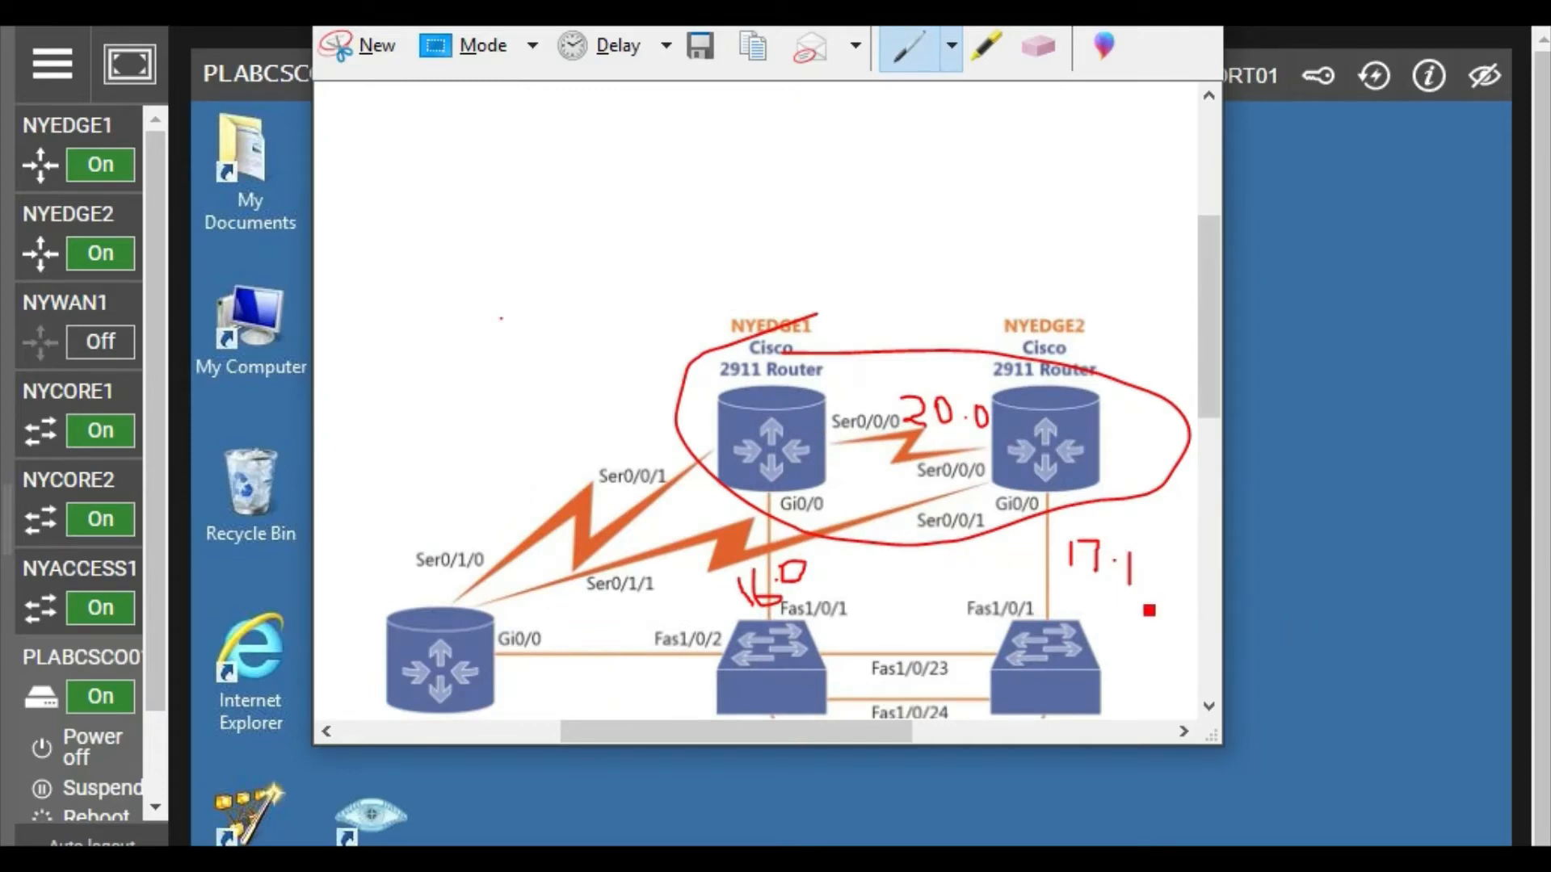
# - Return to the lab, open the NYEDGE1 console and ping the tools server at 192.168.16.10
pyautogui.click(1267, 598)
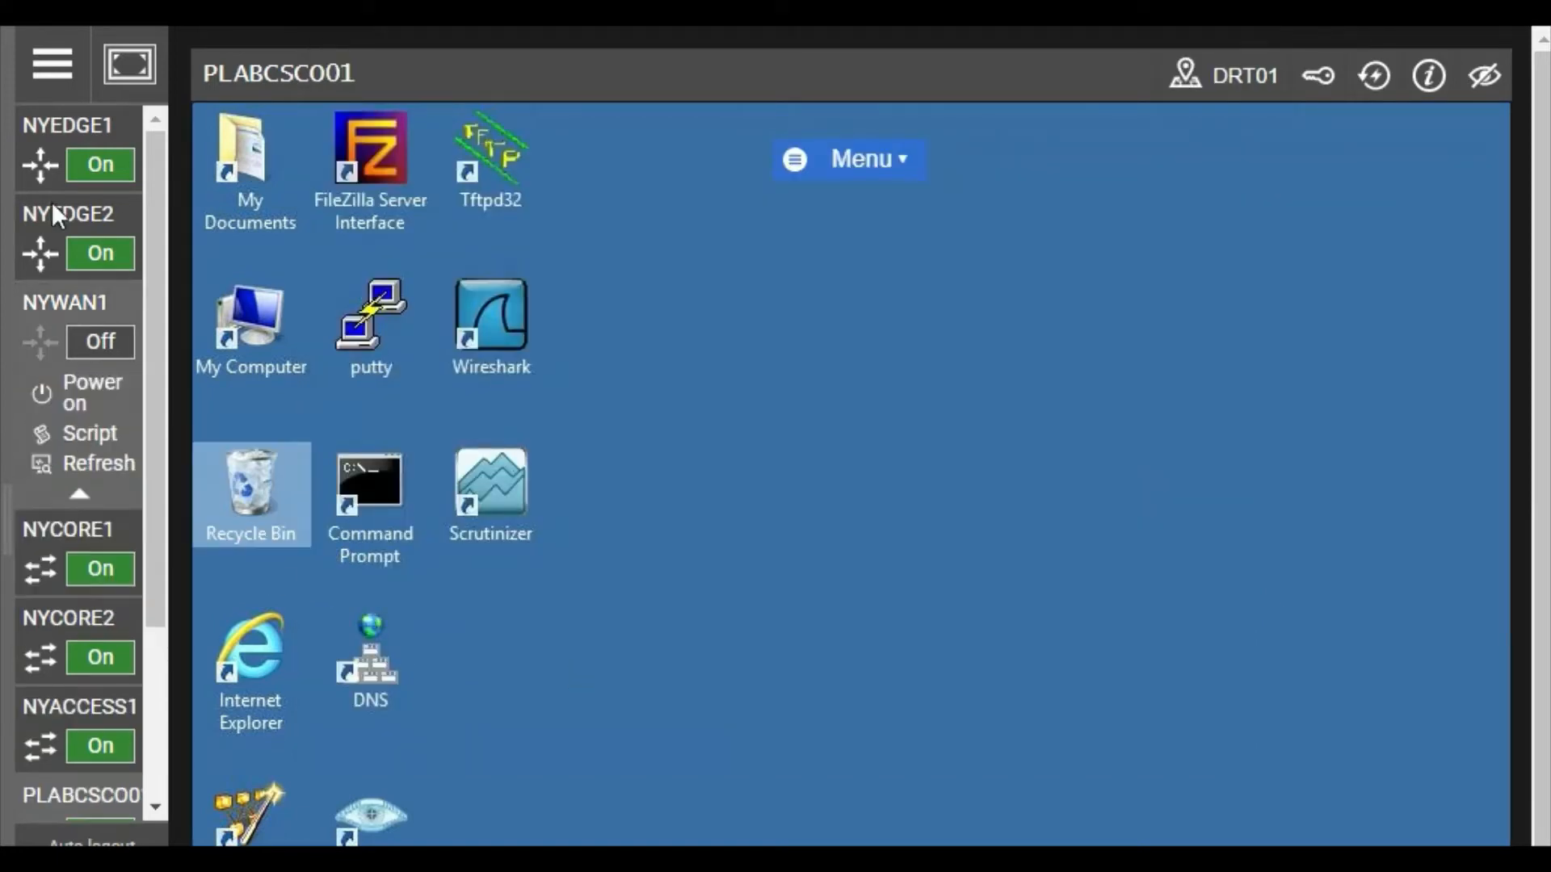
pyautogui.click(39, 174)
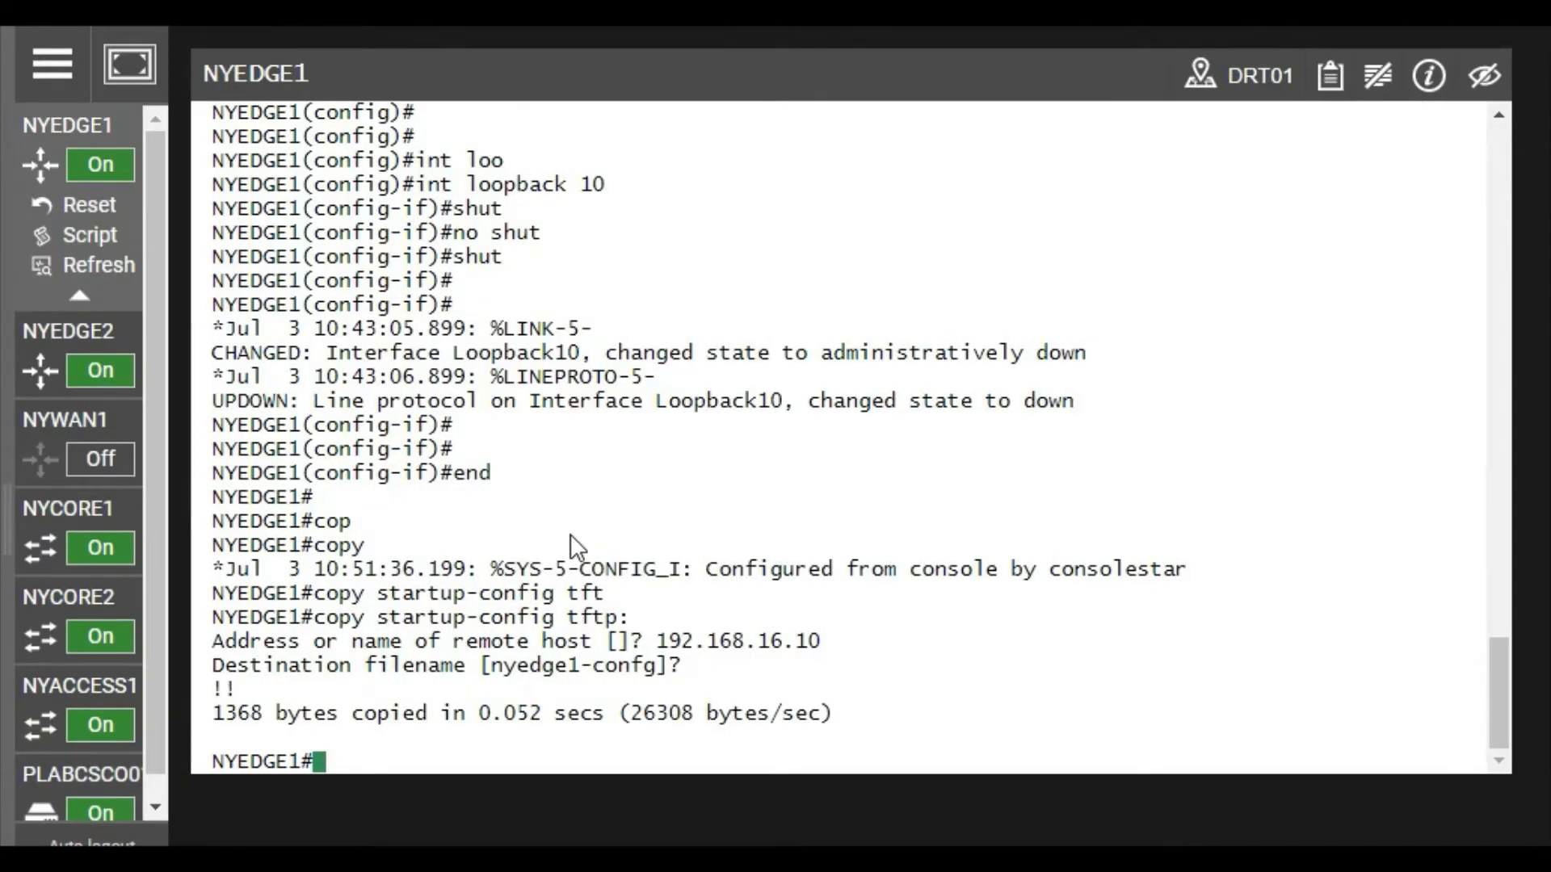
pyautogui.press('Return')
pyautogui.press('Return')
pyautogui.press('Return')
pyautogui.press('Return')
pyautogui.write('ping')
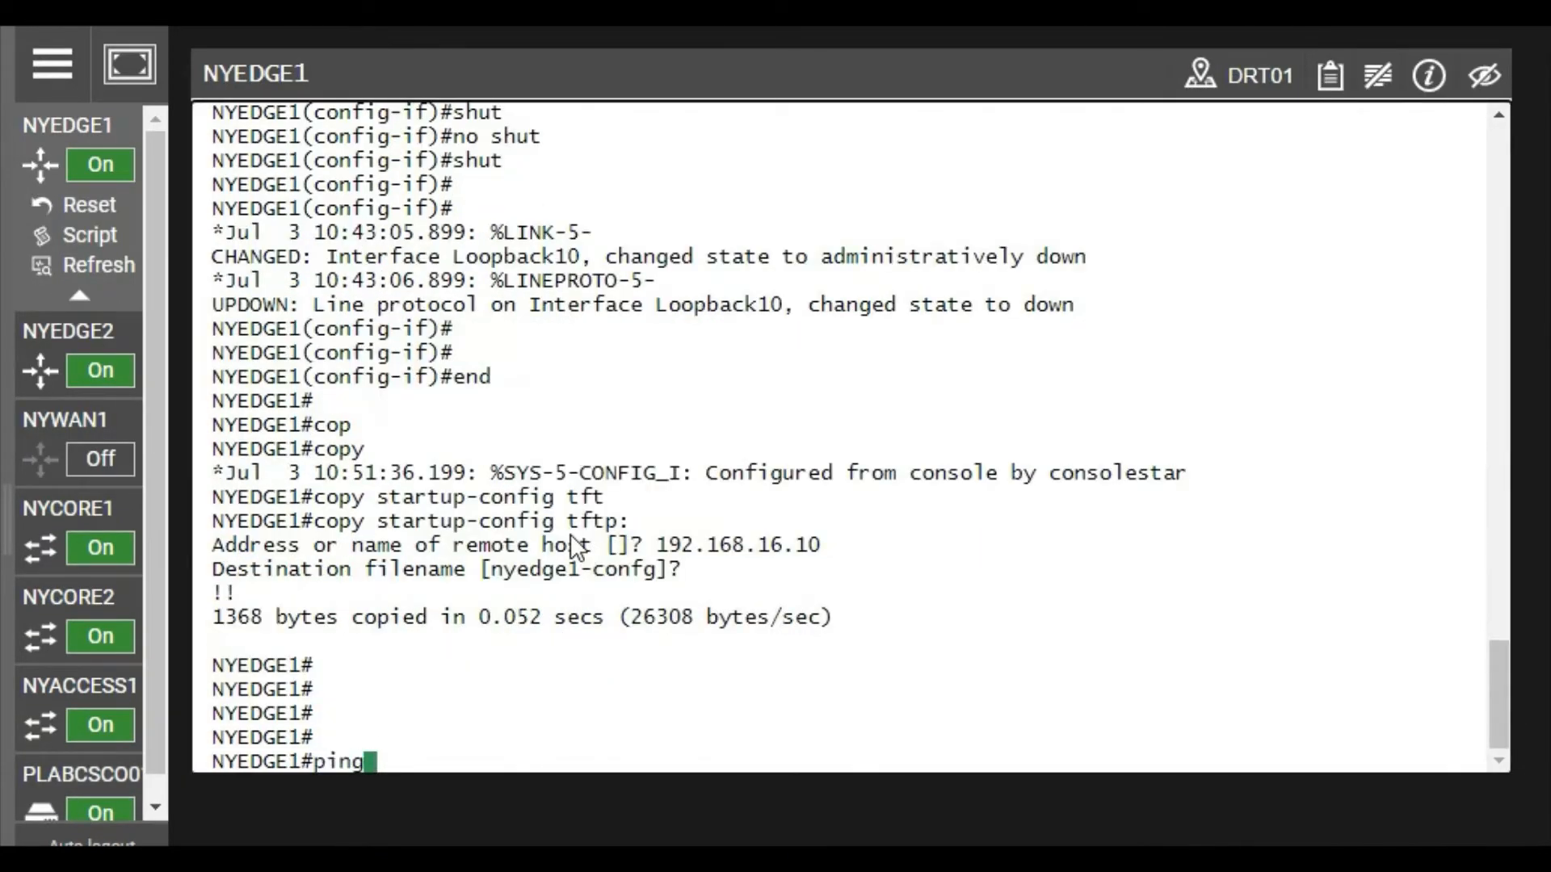
pyautogui.write(' 192.168.')
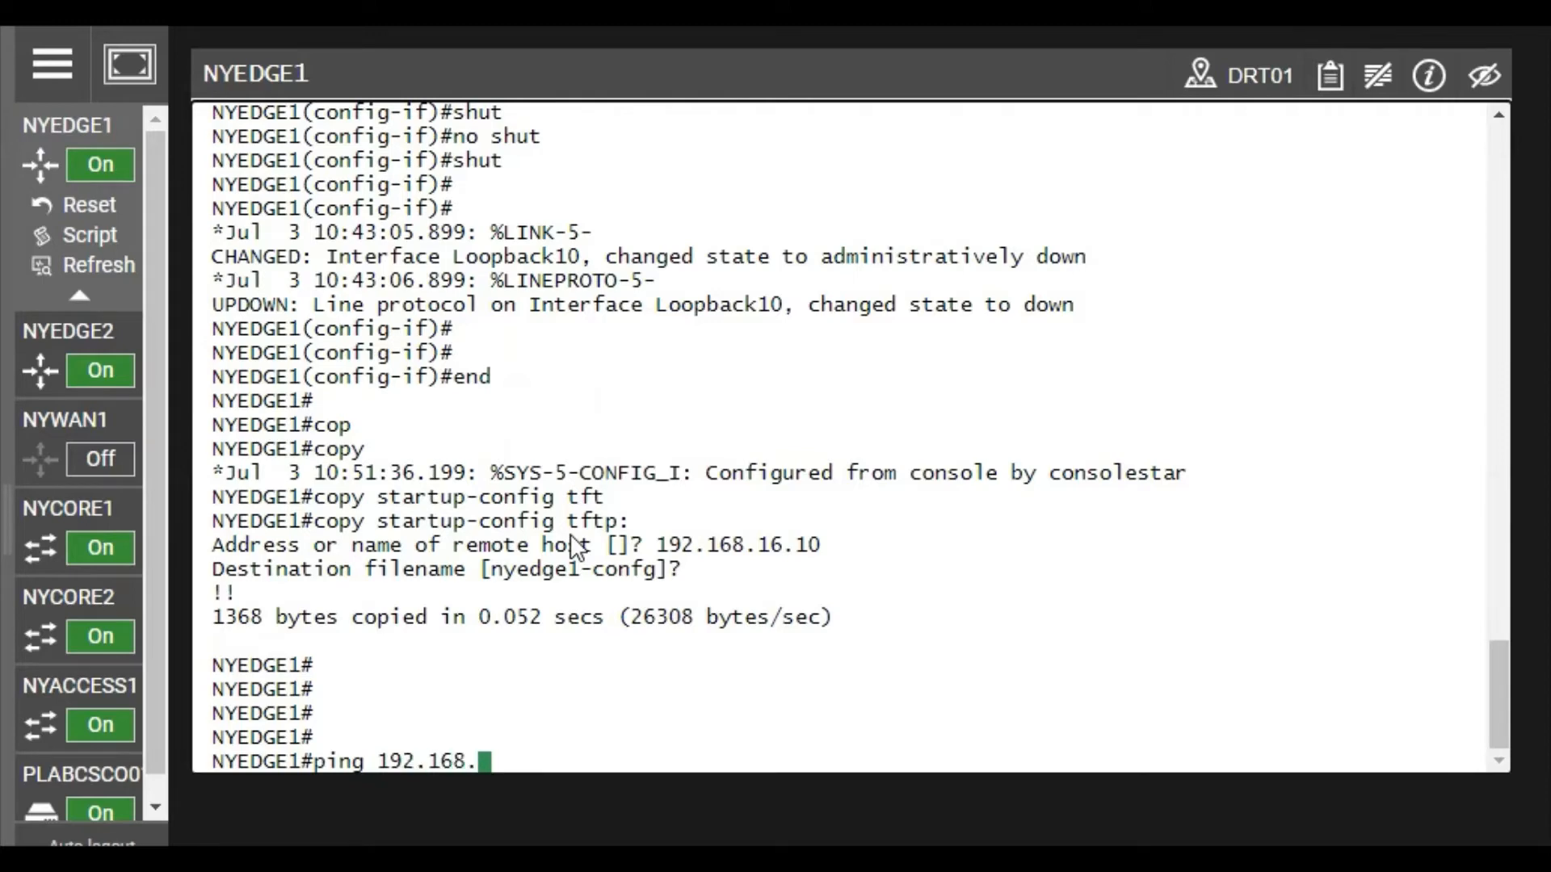
pyautogui.write('16.10')
pyautogui.press('Return')
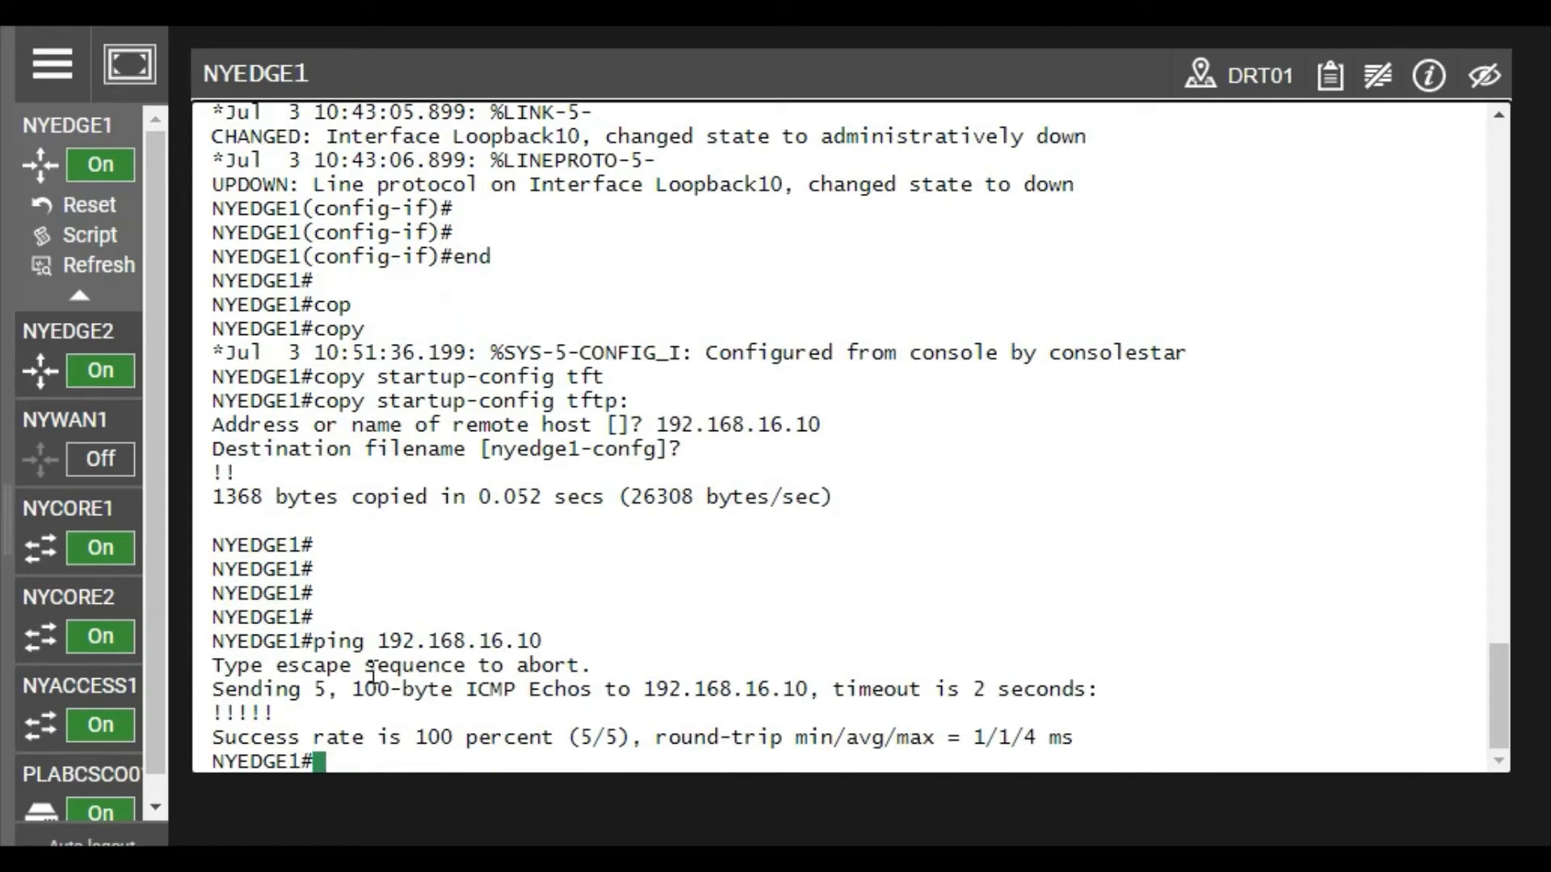
pyautogui.moveTo(289, 707); pyautogui.dragTo(203, 701)
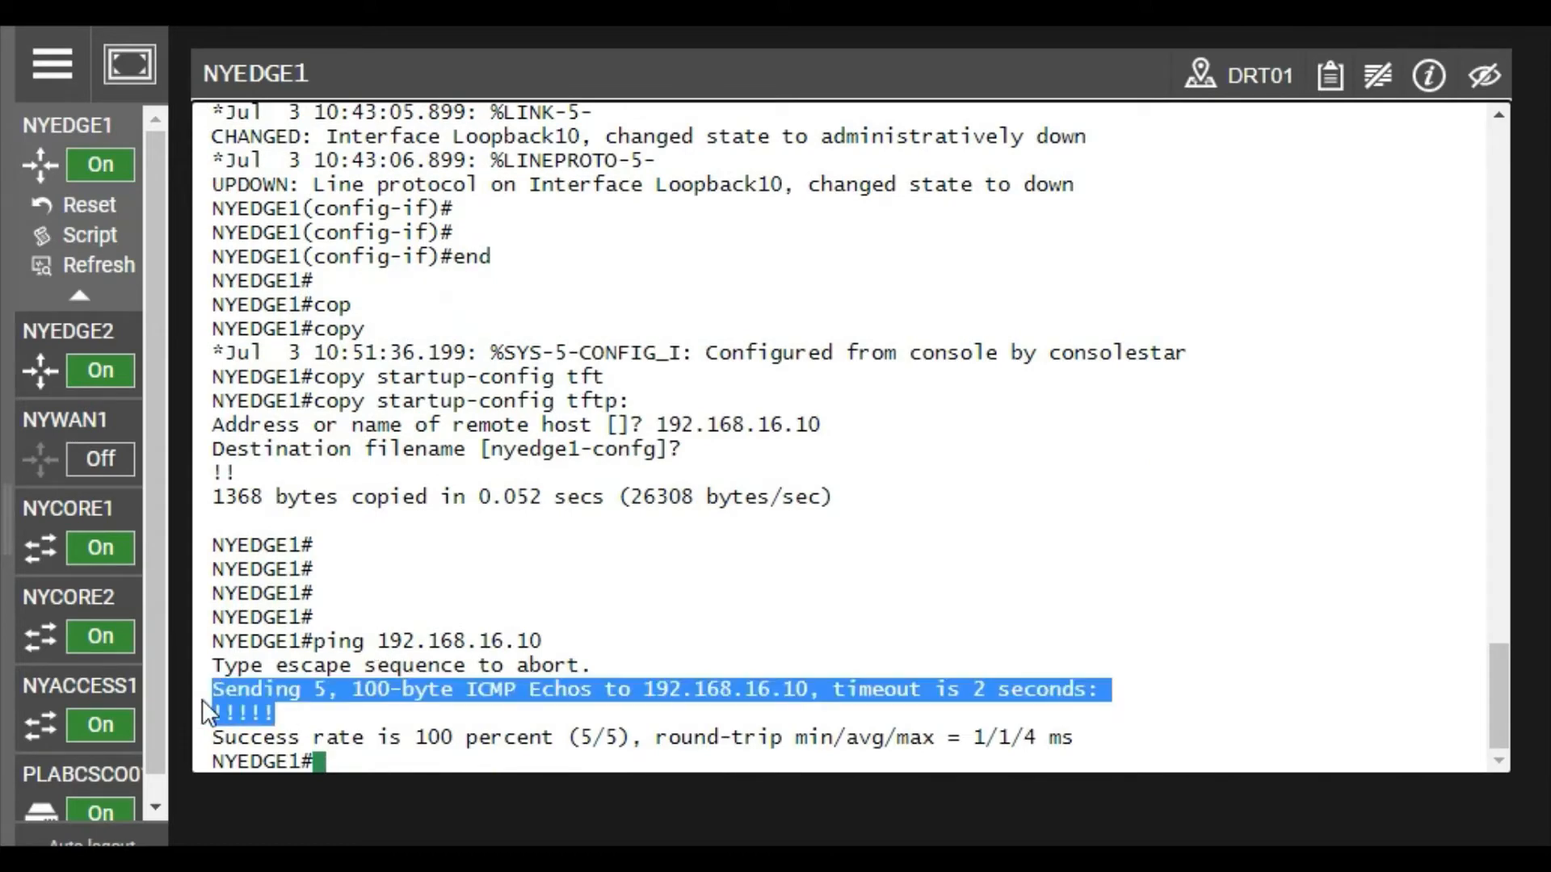
pyautogui.click(330, 764)
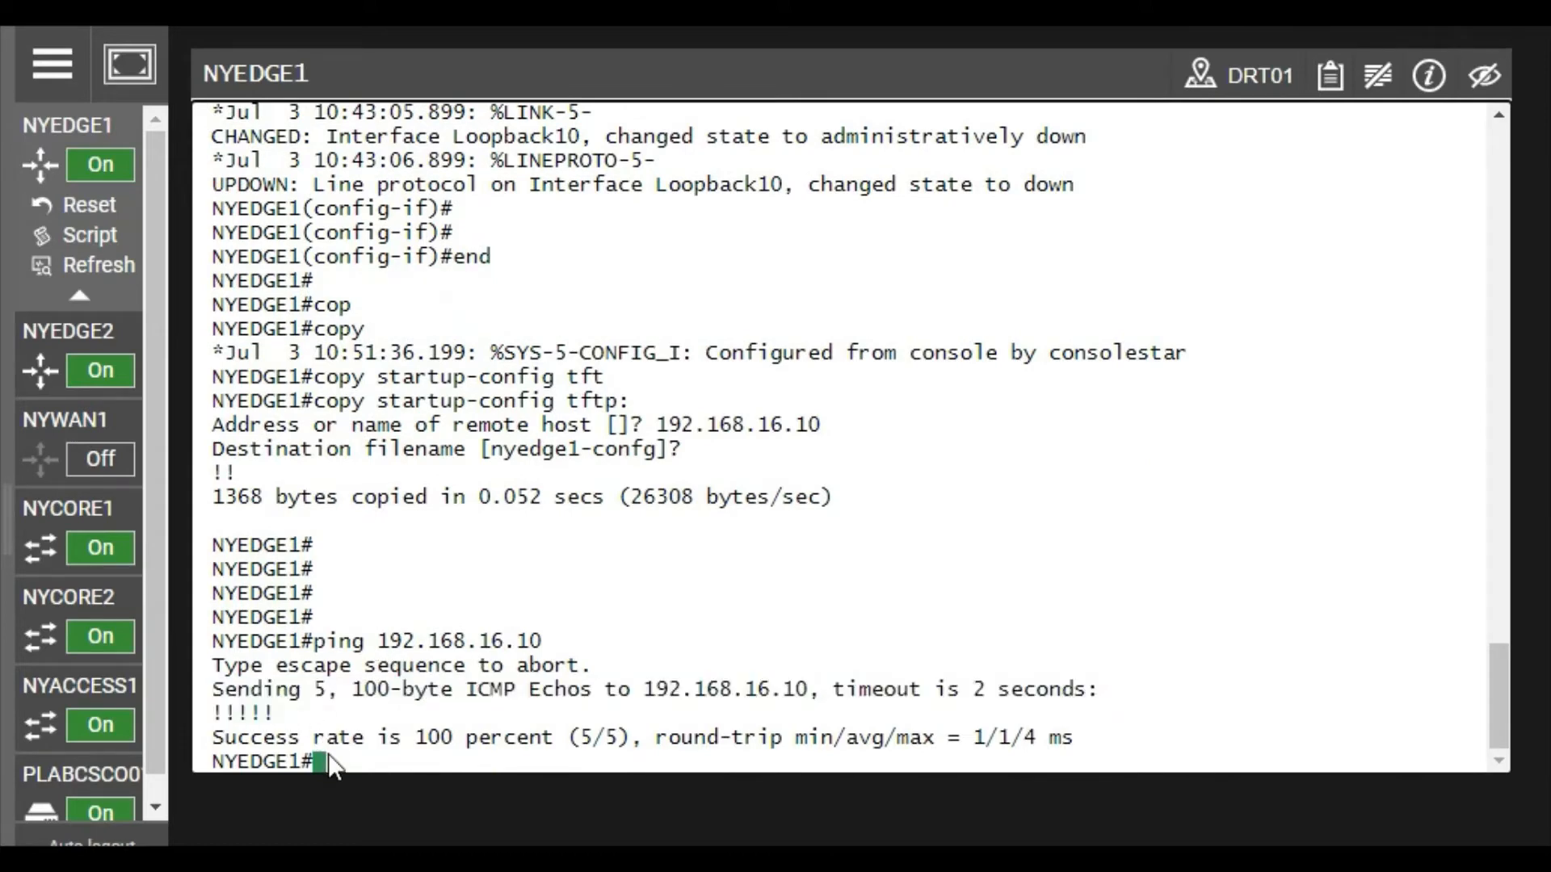
# - Ping 192.168.20.2 from NYEDGE1 to test the link to NYEDGE2
pyautogui.write('ping 192.168.20')
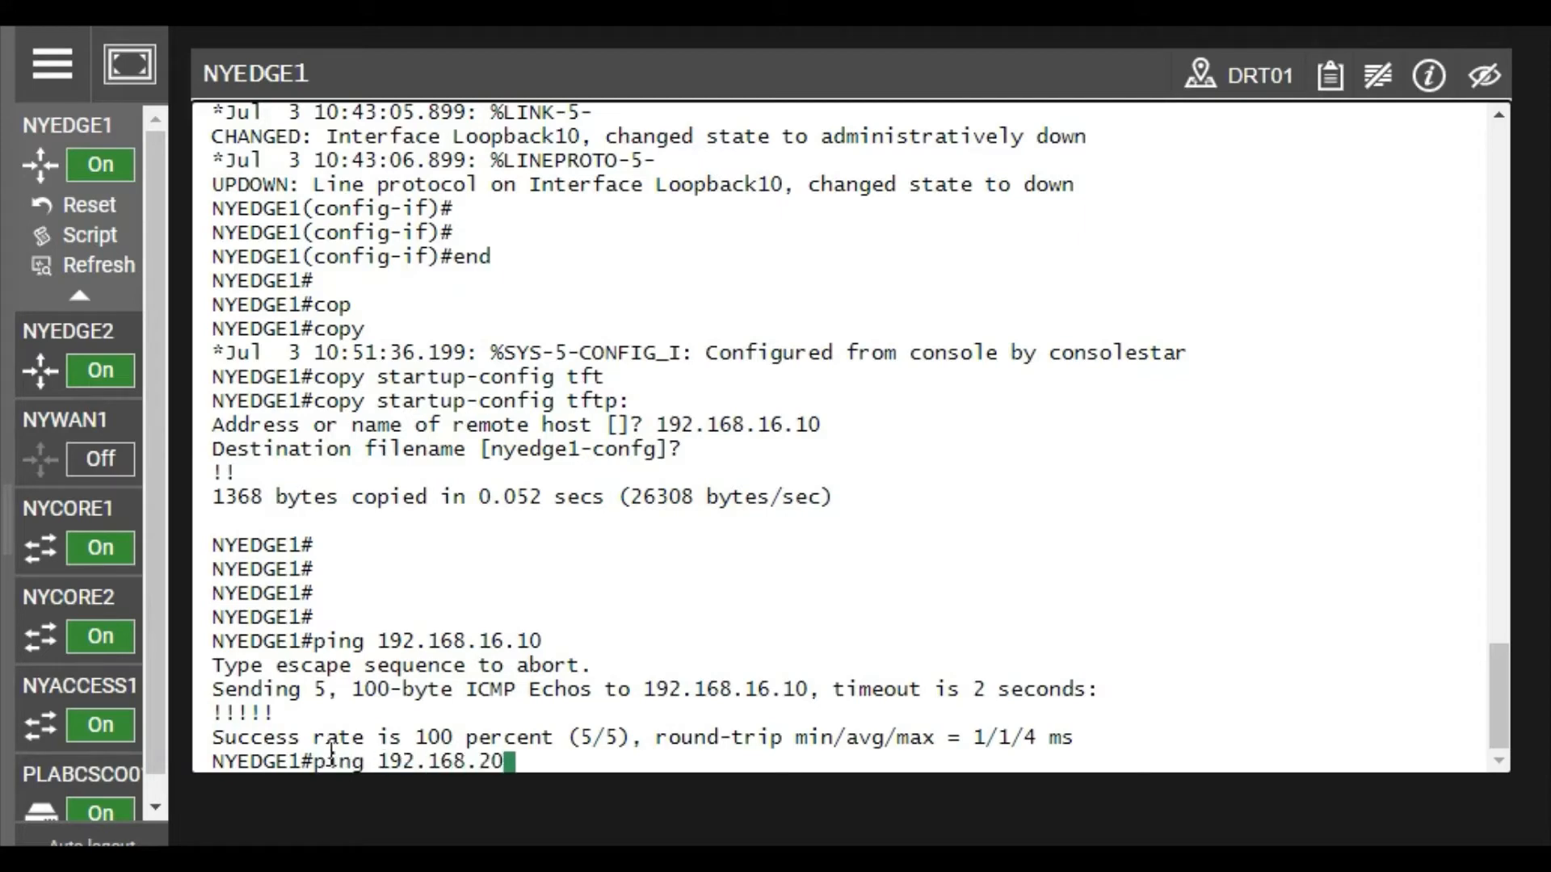
pyautogui.write('.2')
pyautogui.press('Return')
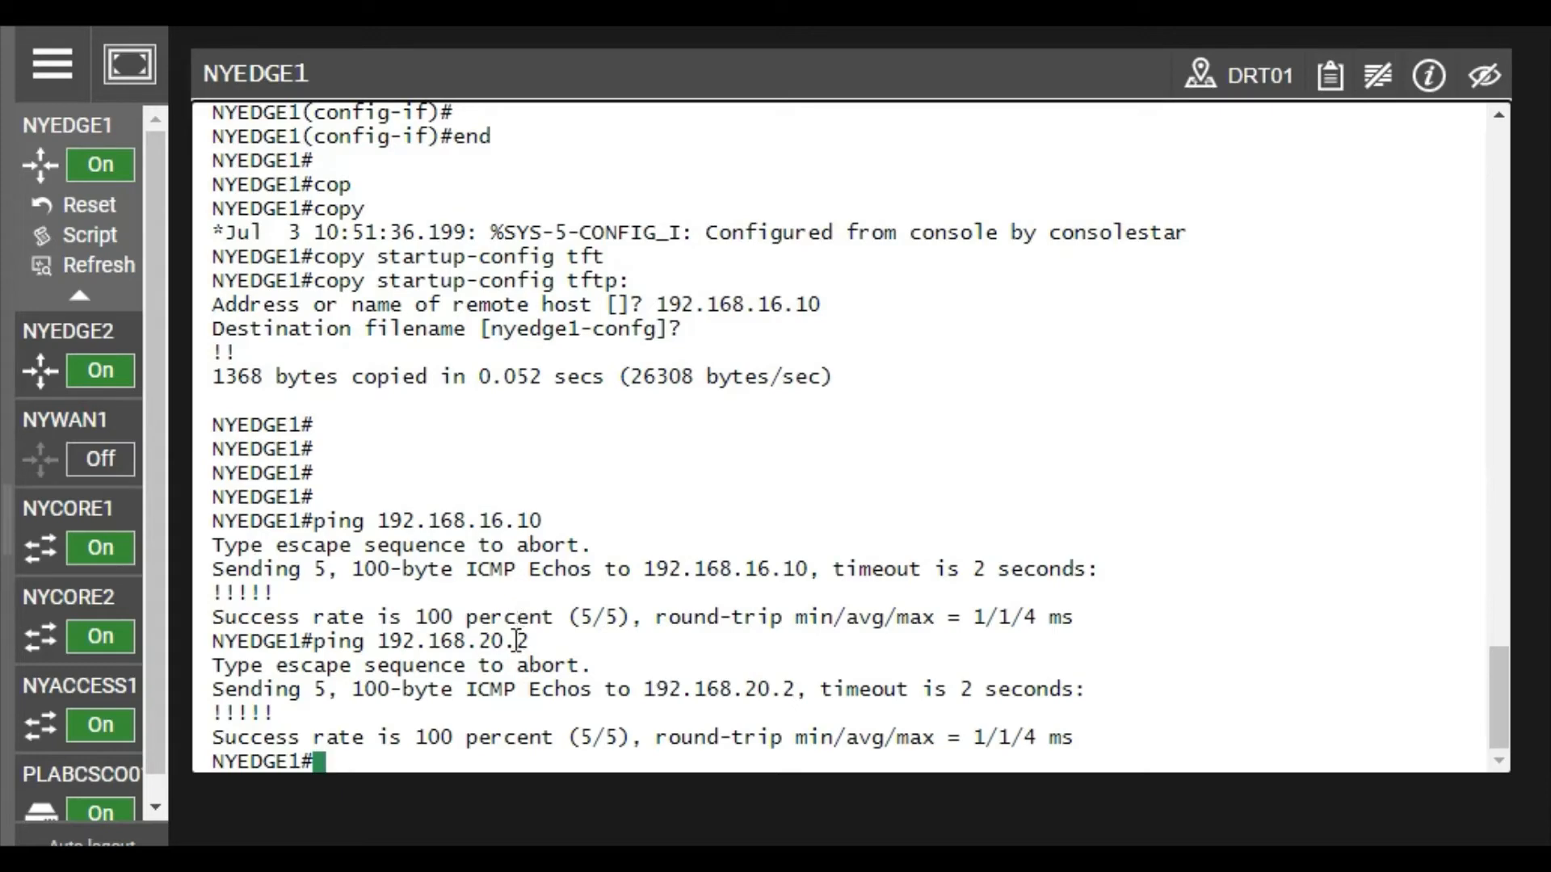
# - Launch Tftpd32 on the PLABCSCO01 desktop and select the Administrator's Desktop folder as its current directory
pyautogui.moveTo(83, 693)
pyautogui.scroll(-2, 81, 686)
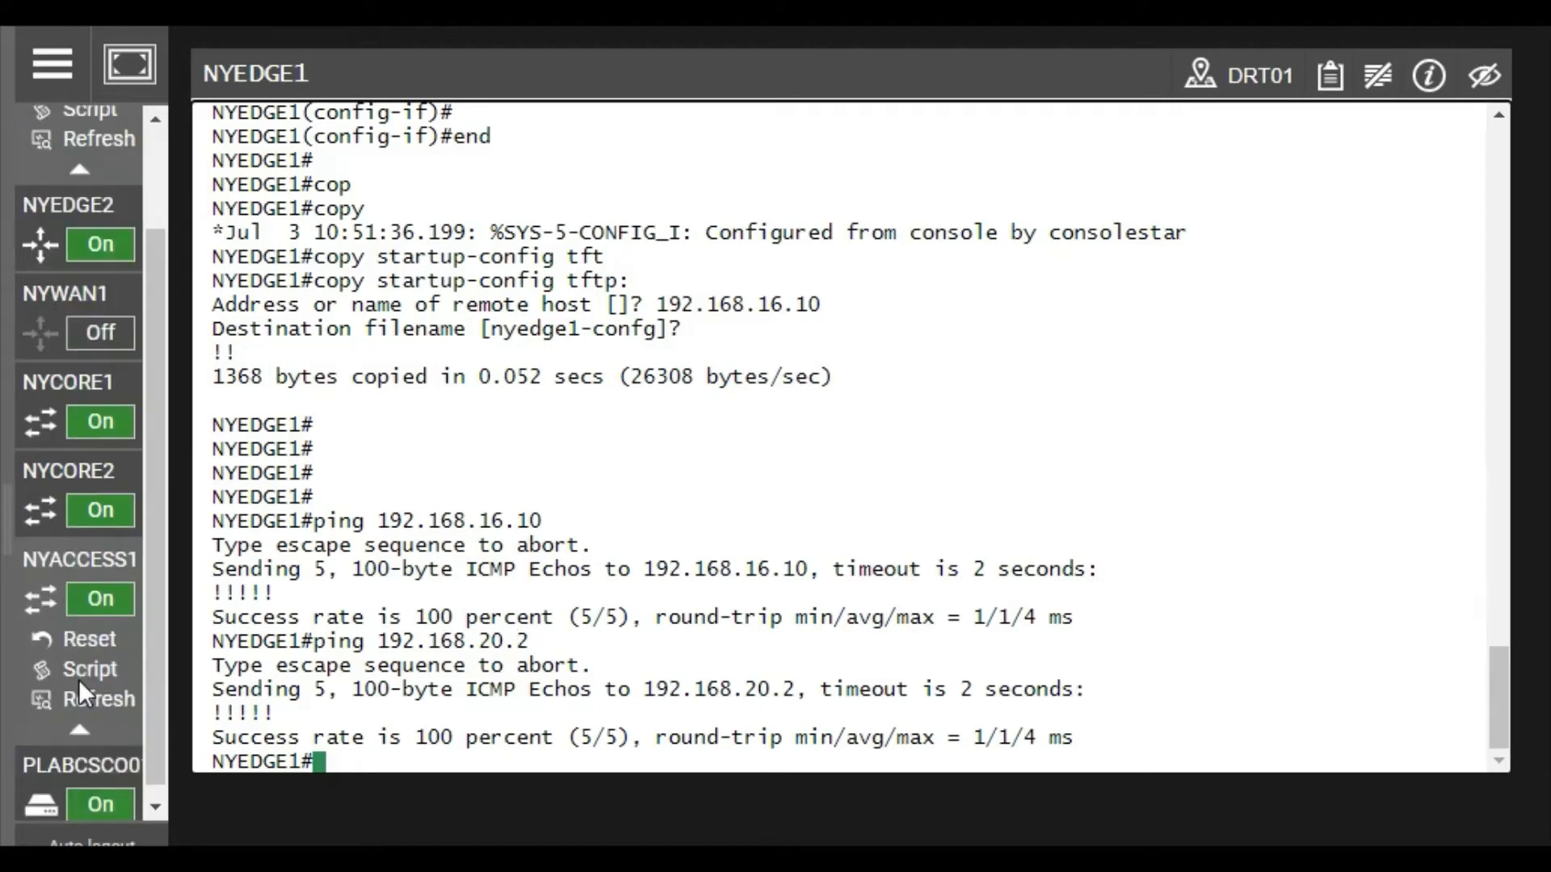
pyautogui.moveTo(37, 792)
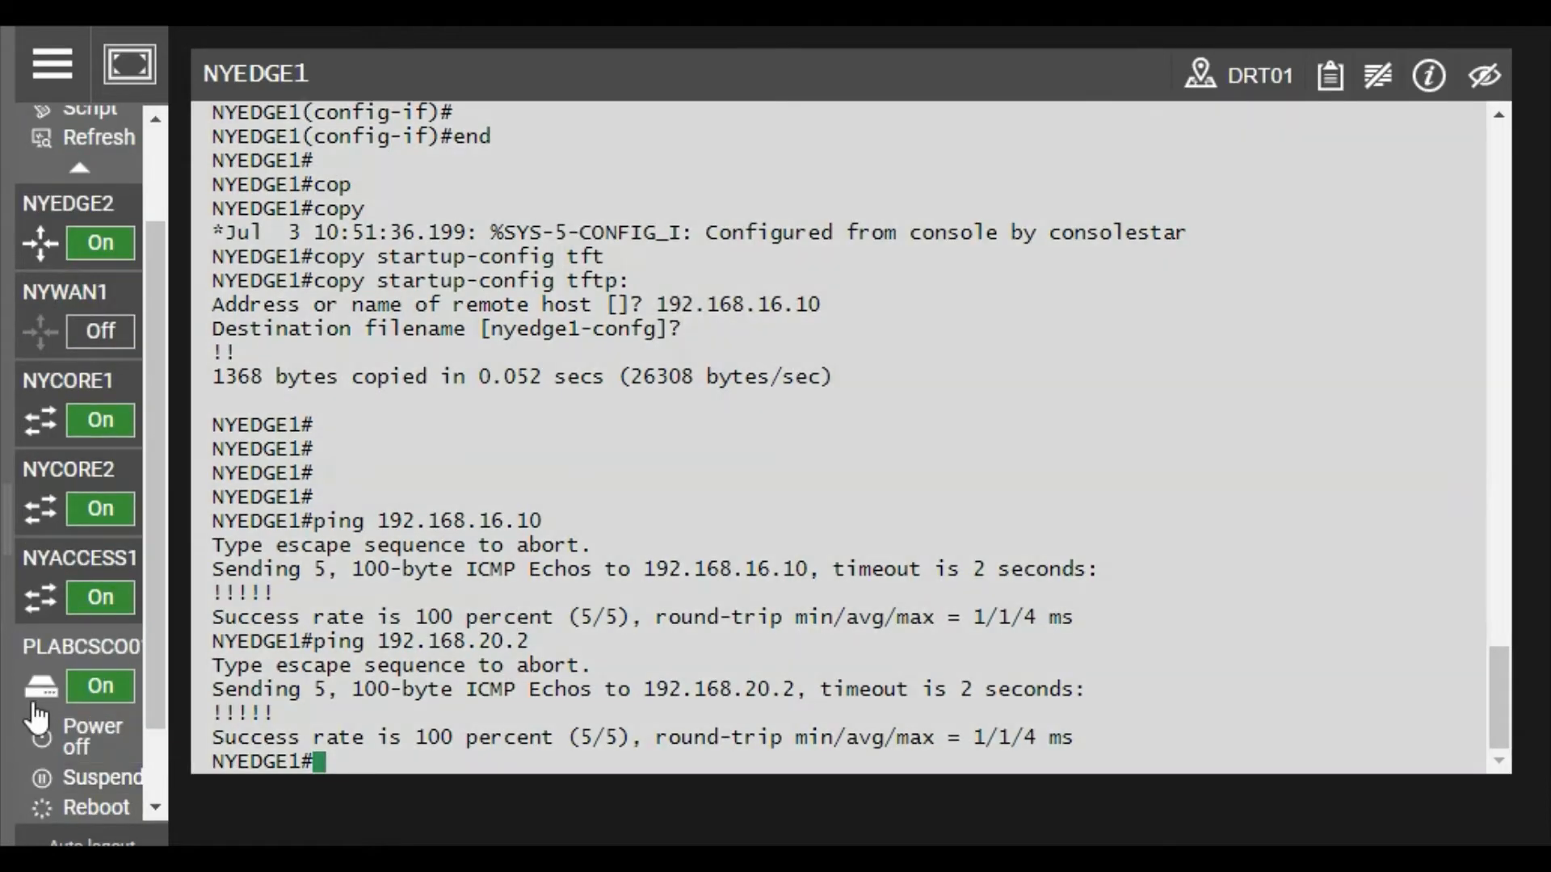
pyautogui.click(38, 685)
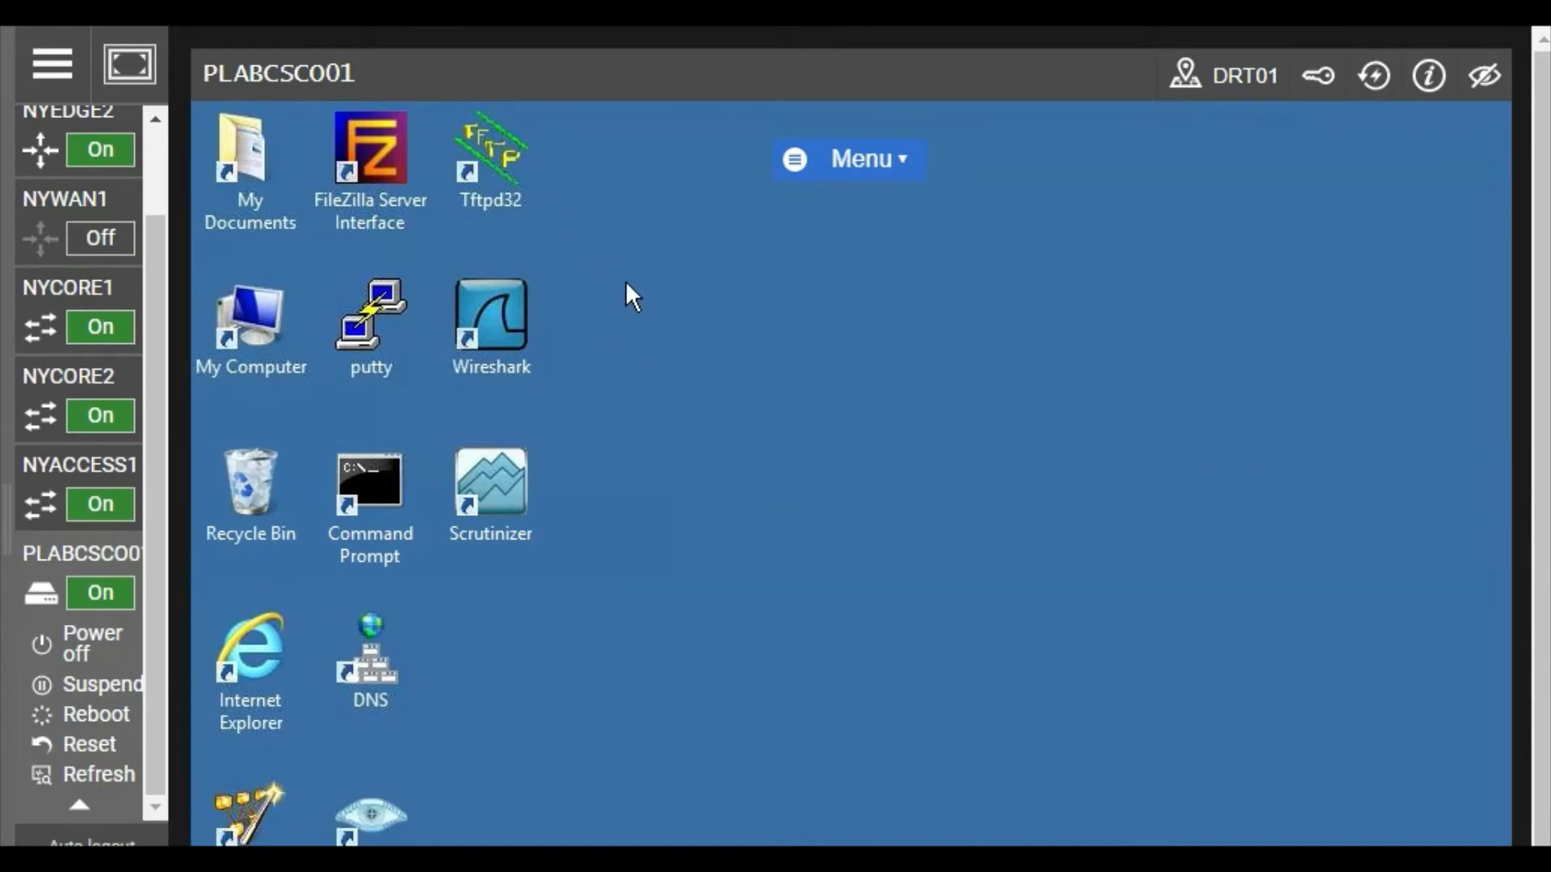
pyautogui.click(498, 166)
pyautogui.doubleClick(498, 172)
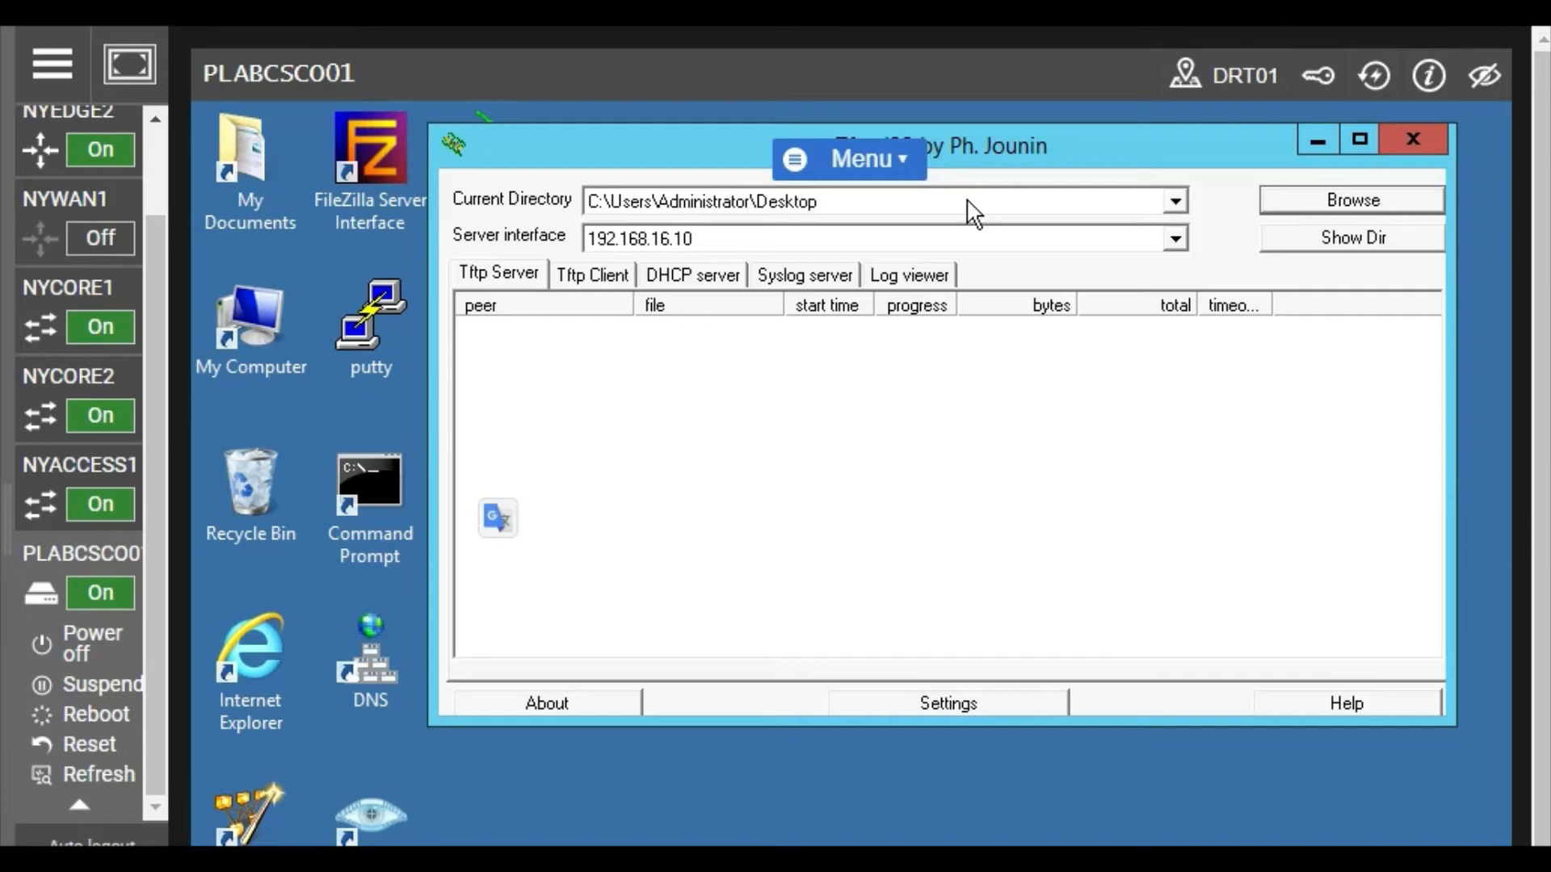
pyautogui.click(1297, 202)
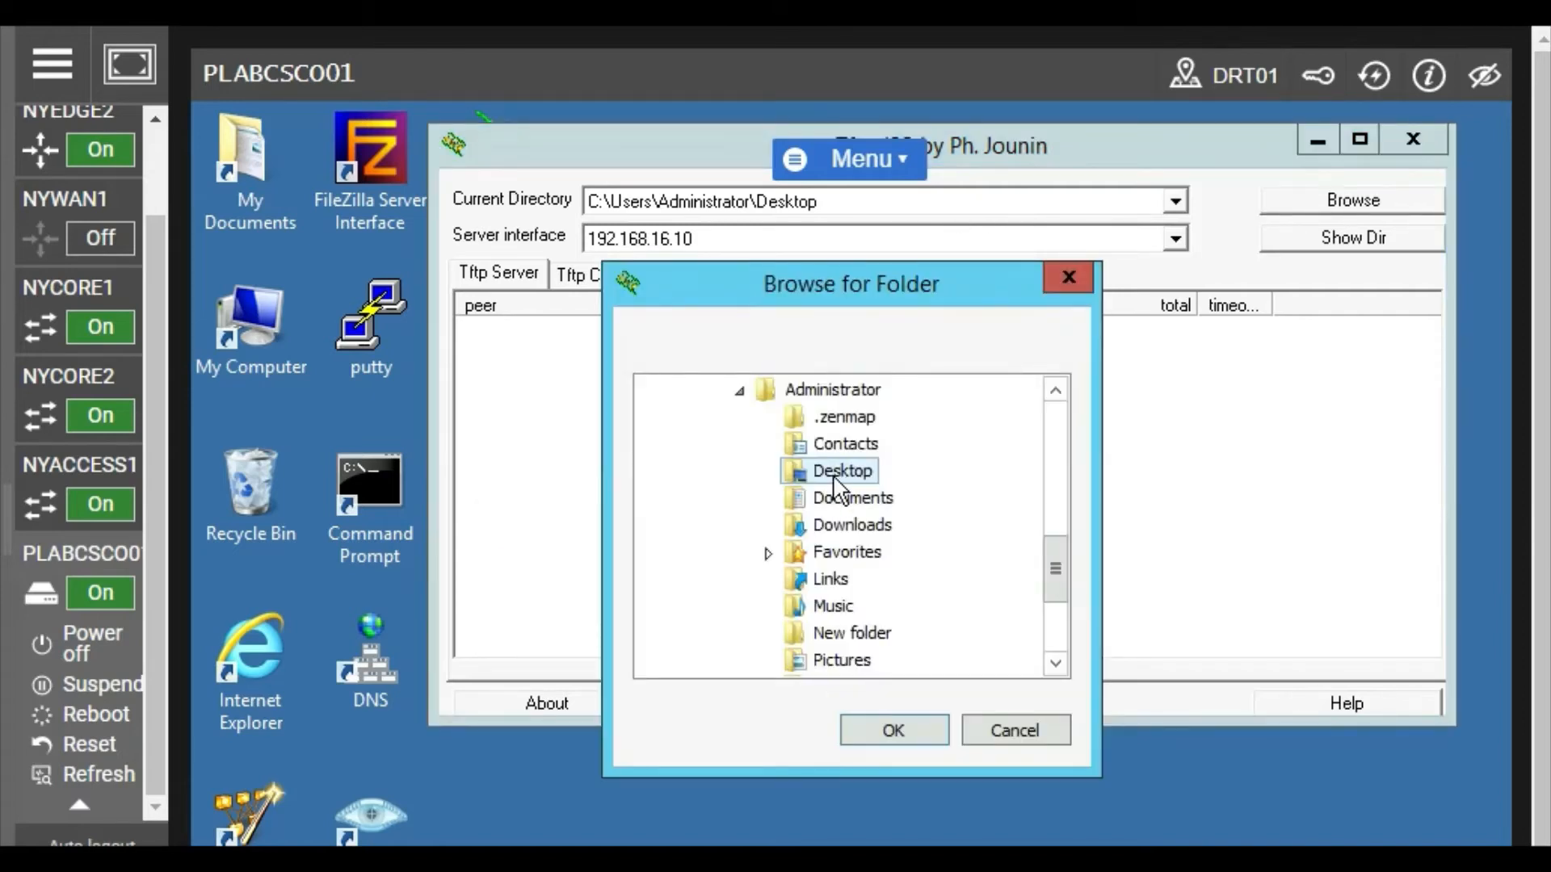
pyautogui.click(893, 731)
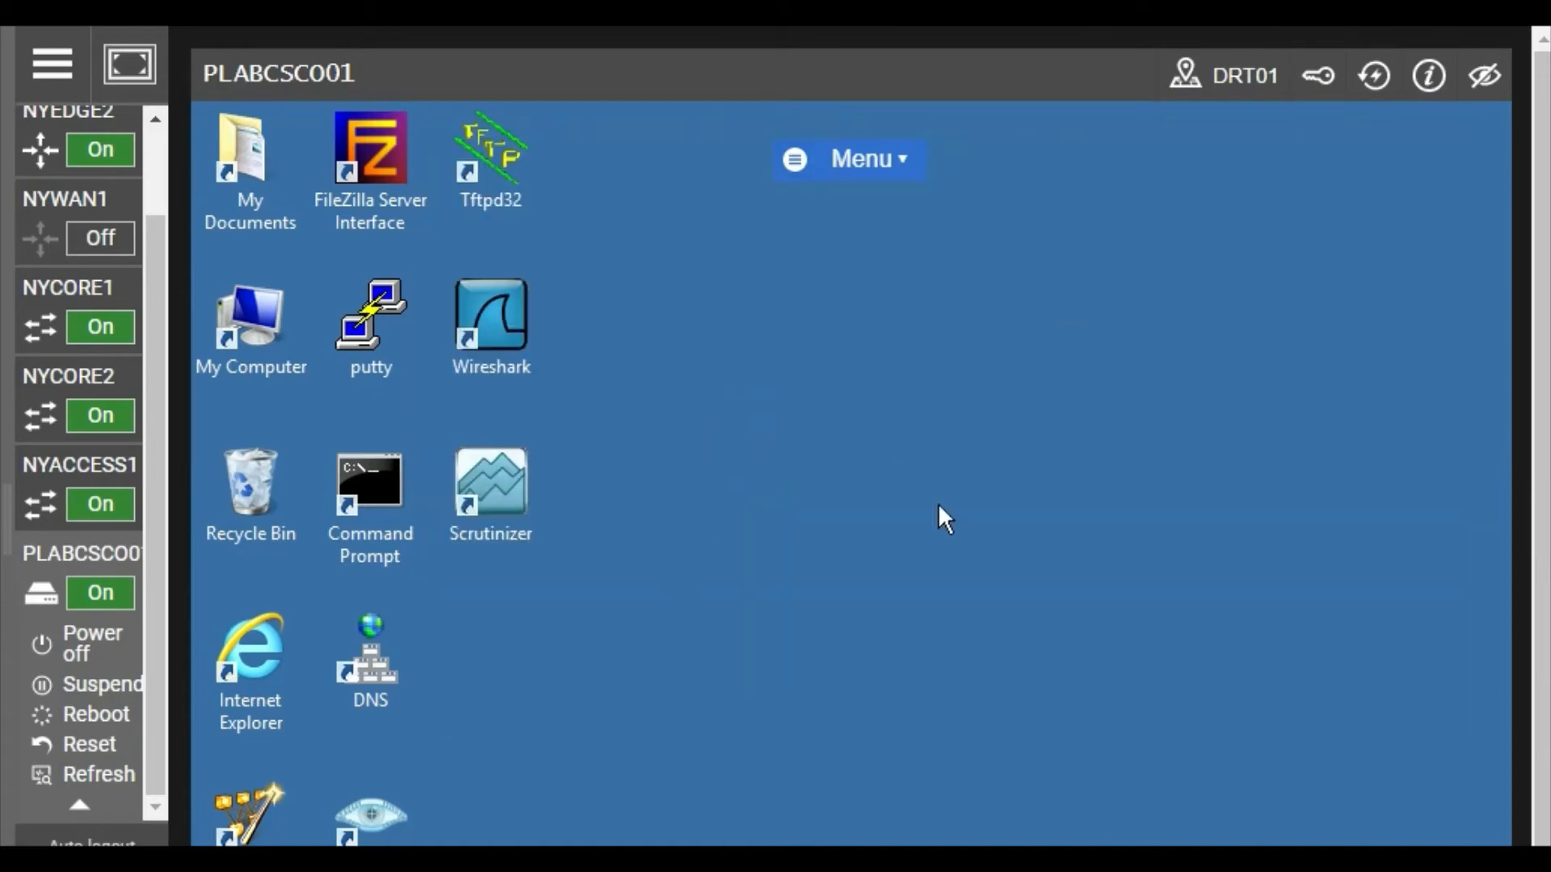
# - Return to the NYEDGE1 console and display the startup configuration with sh startup-config
pyautogui.scroll(2, 46, 231)
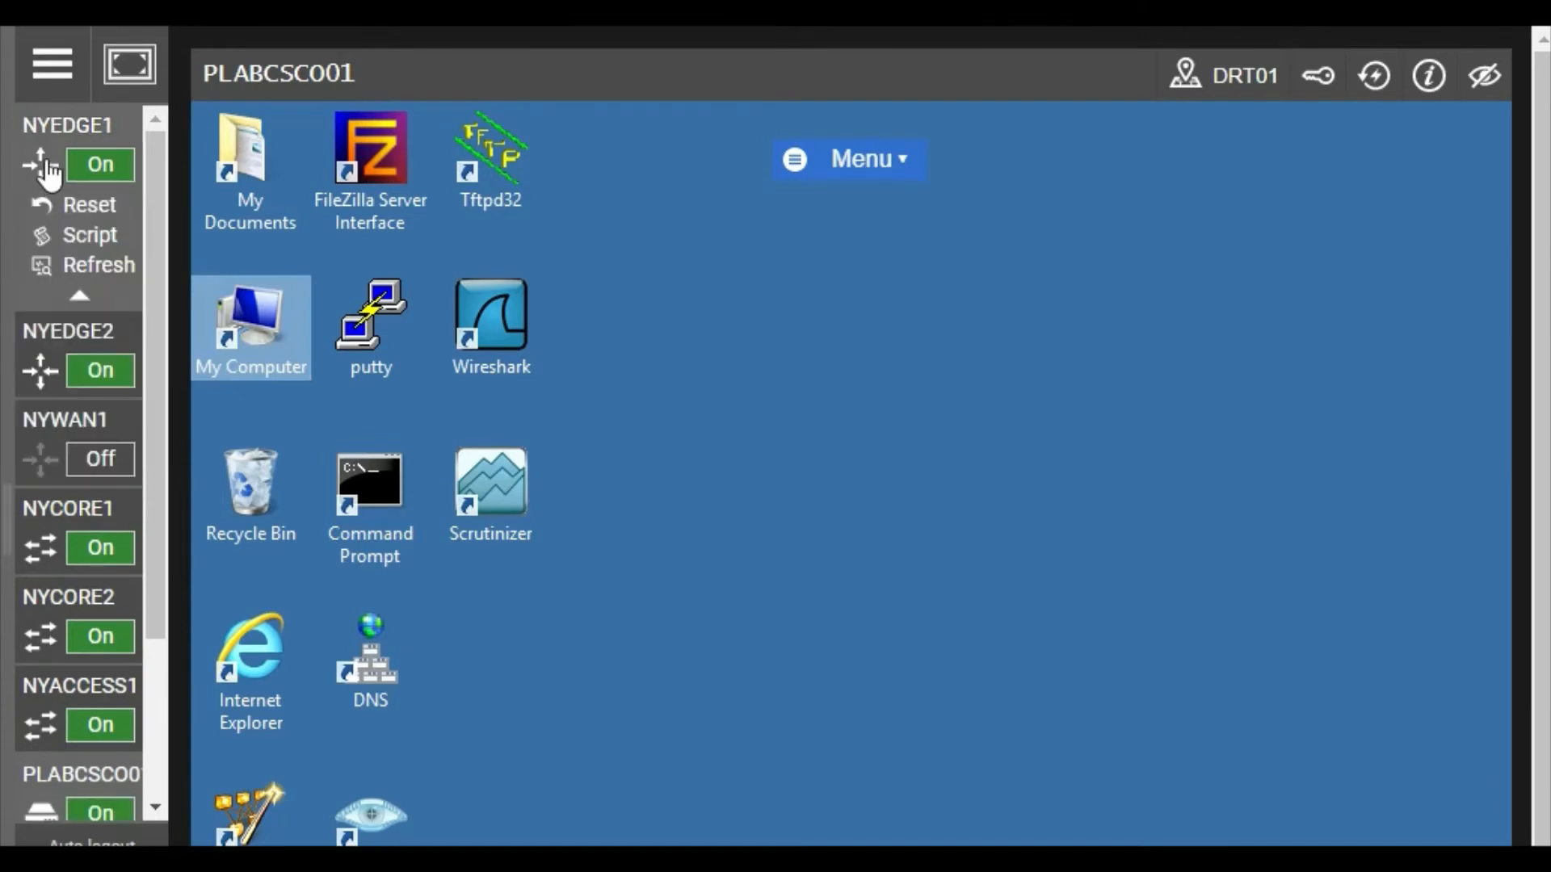
pyautogui.click(49, 172)
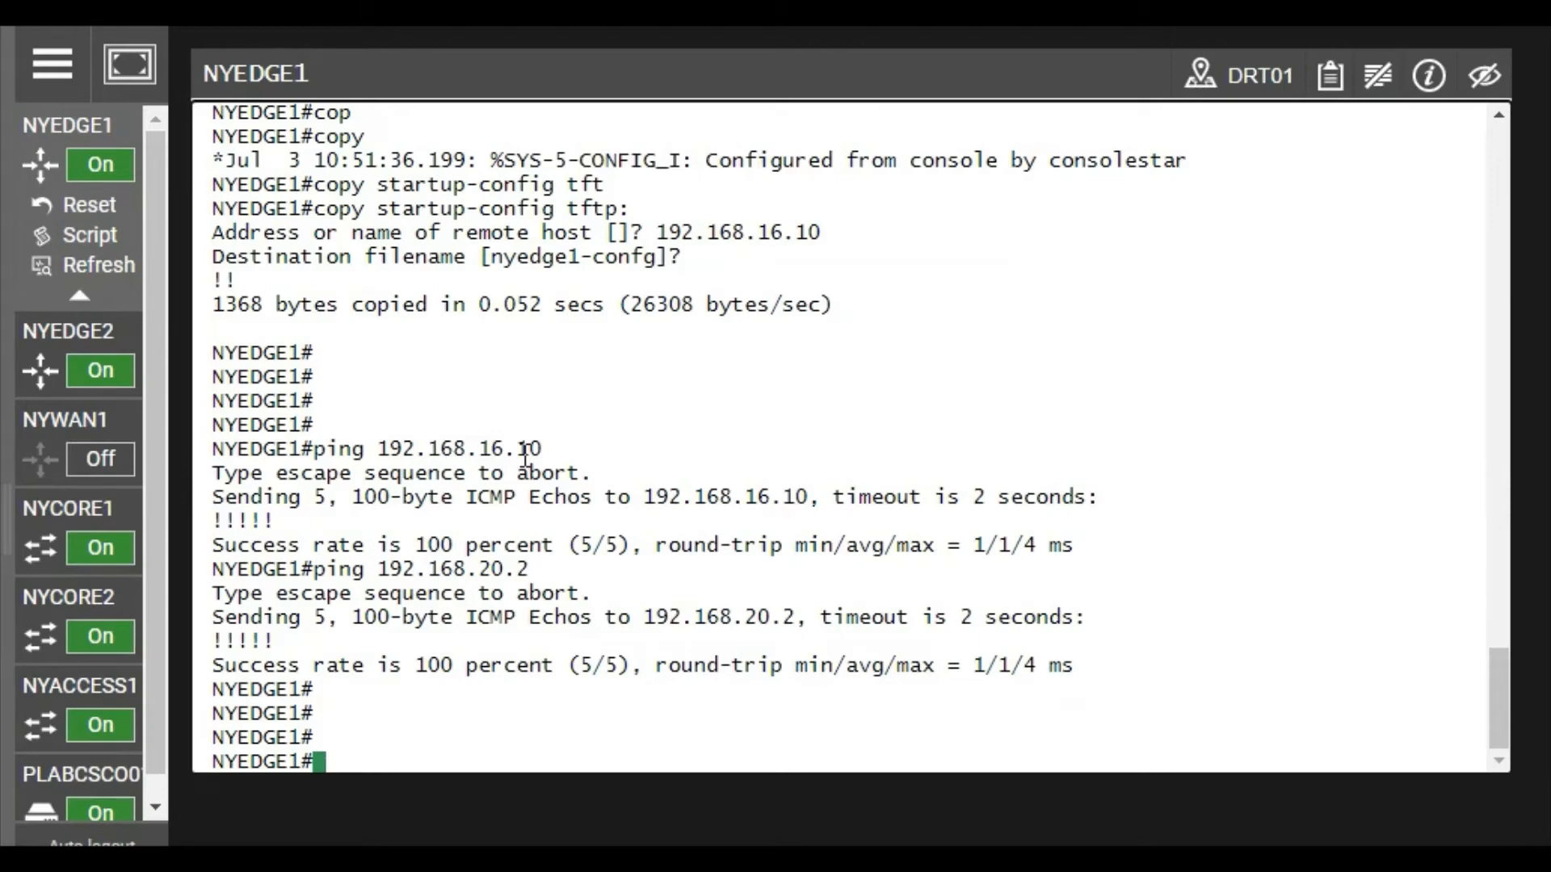
pyautogui.write('sh run')
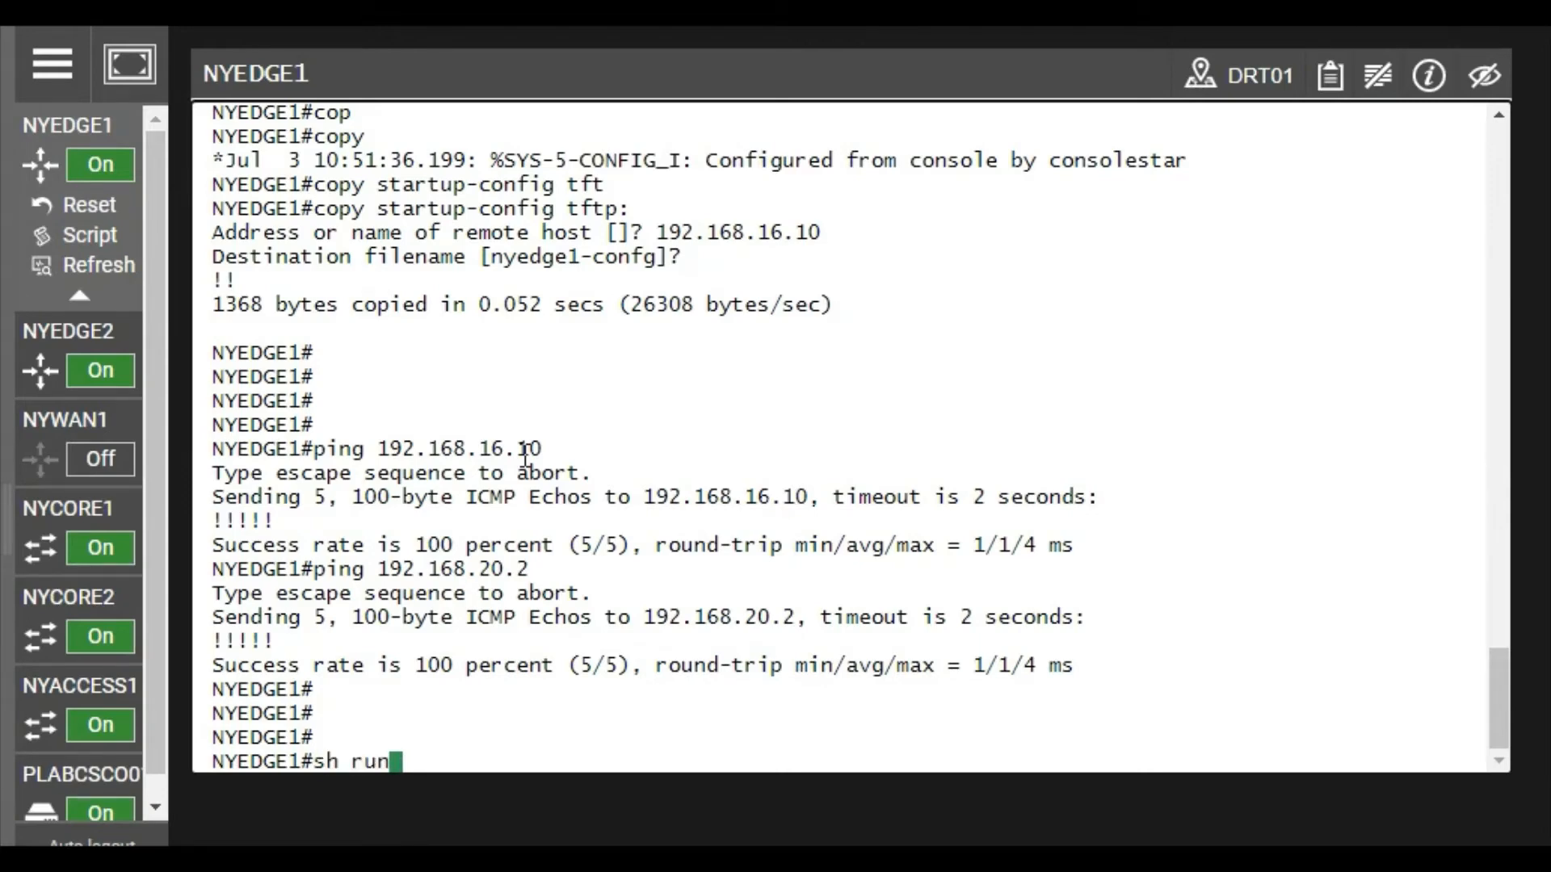
pyautogui.press('BackSpace')
pyautogui.press('BackSpace')
pyautogui.press('BackSpace')
pyautogui.write('sta')
pyautogui.press('Tab')
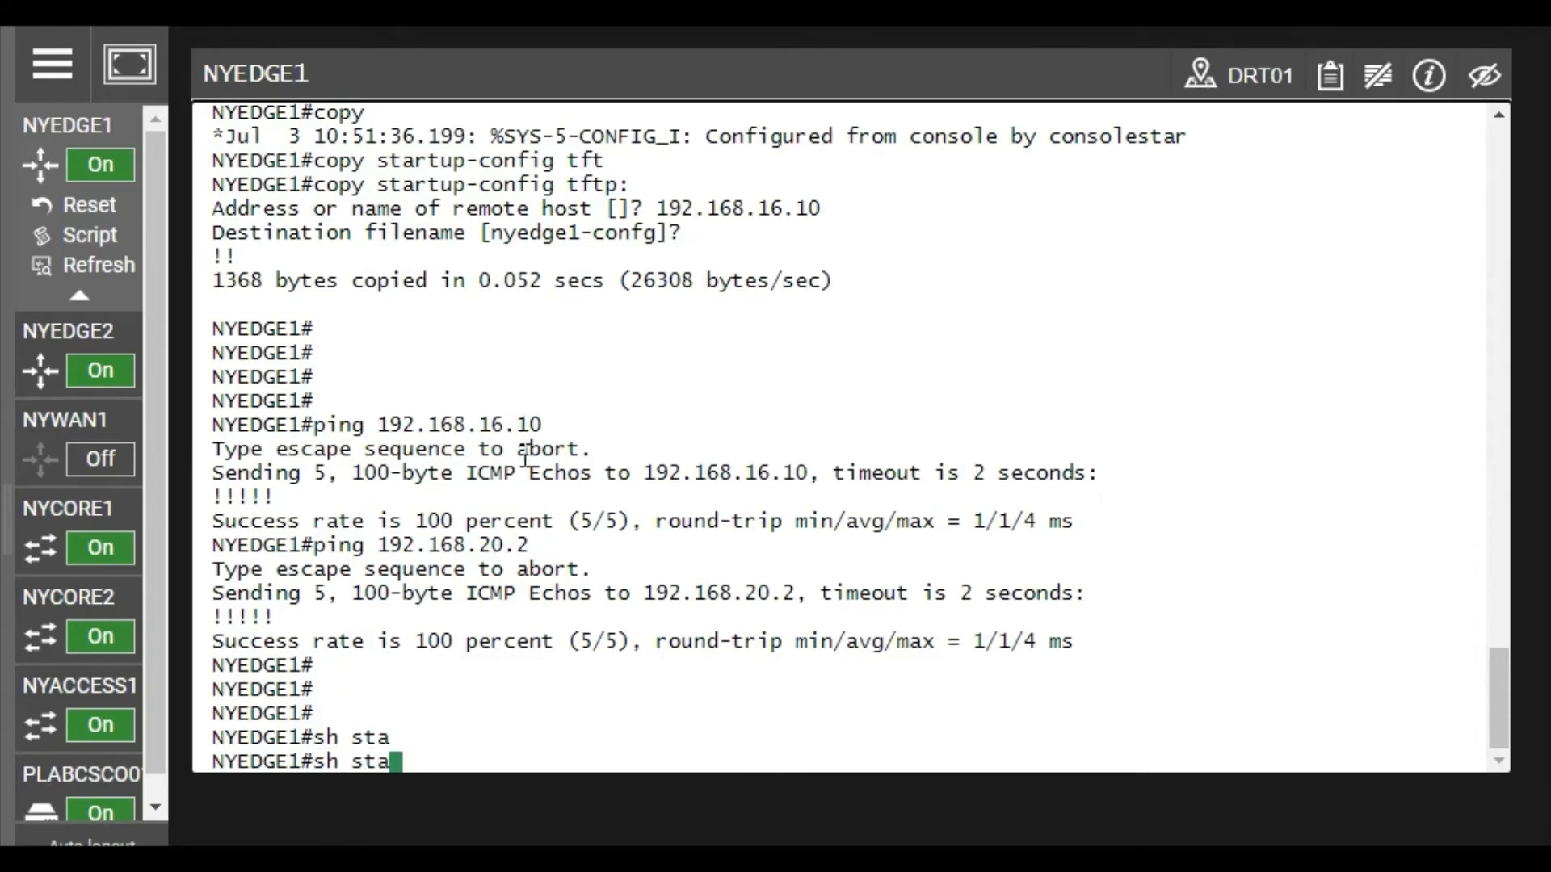
pyautogui.write('rt')
pyautogui.press('Tab')
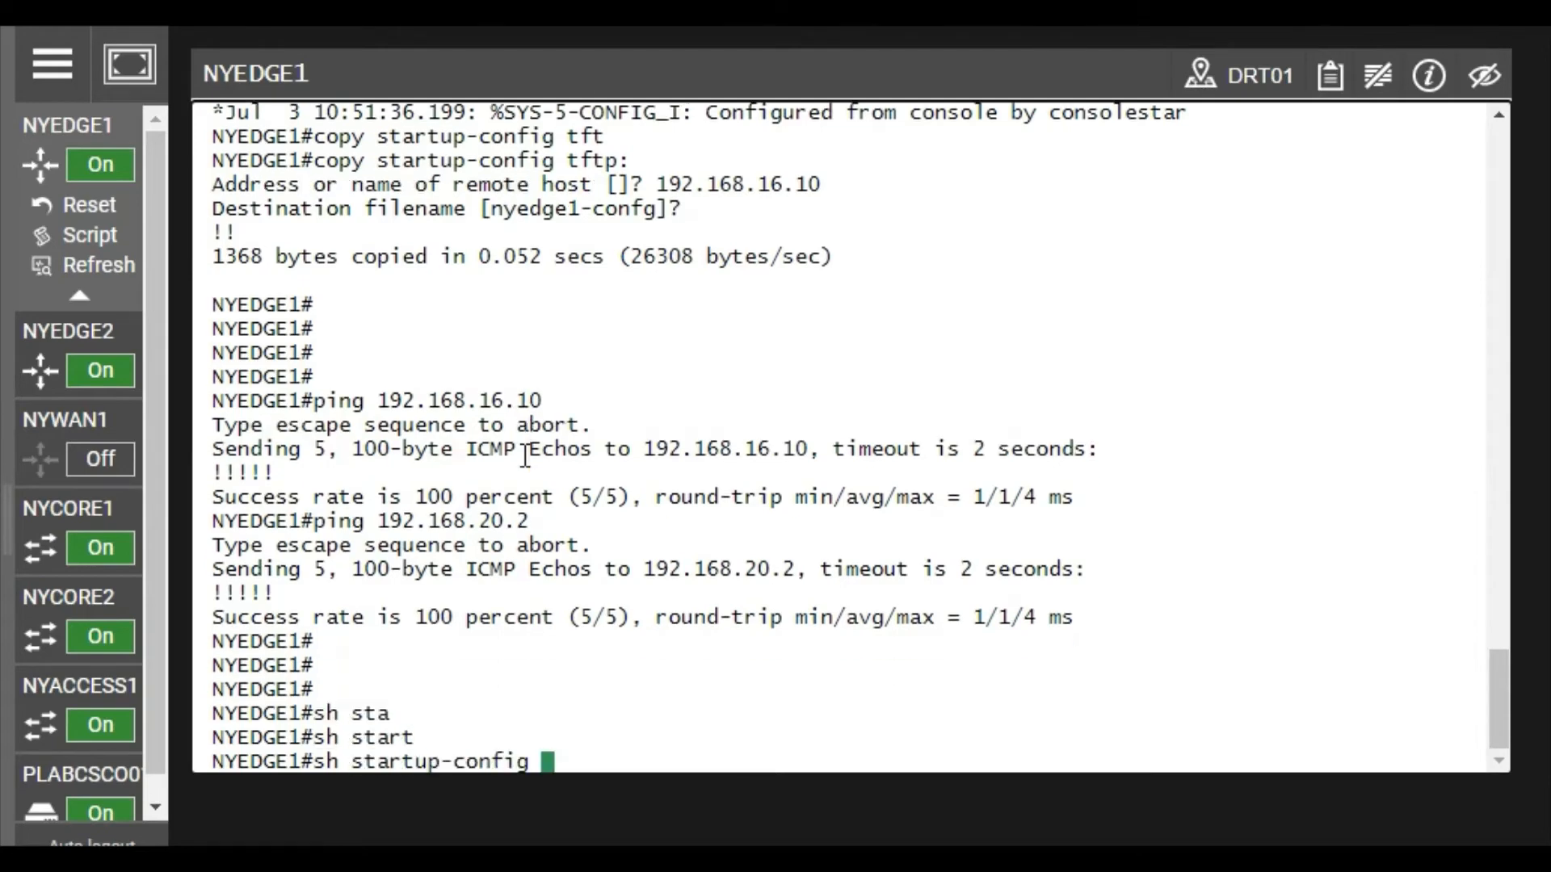
pyautogui.press('Return')
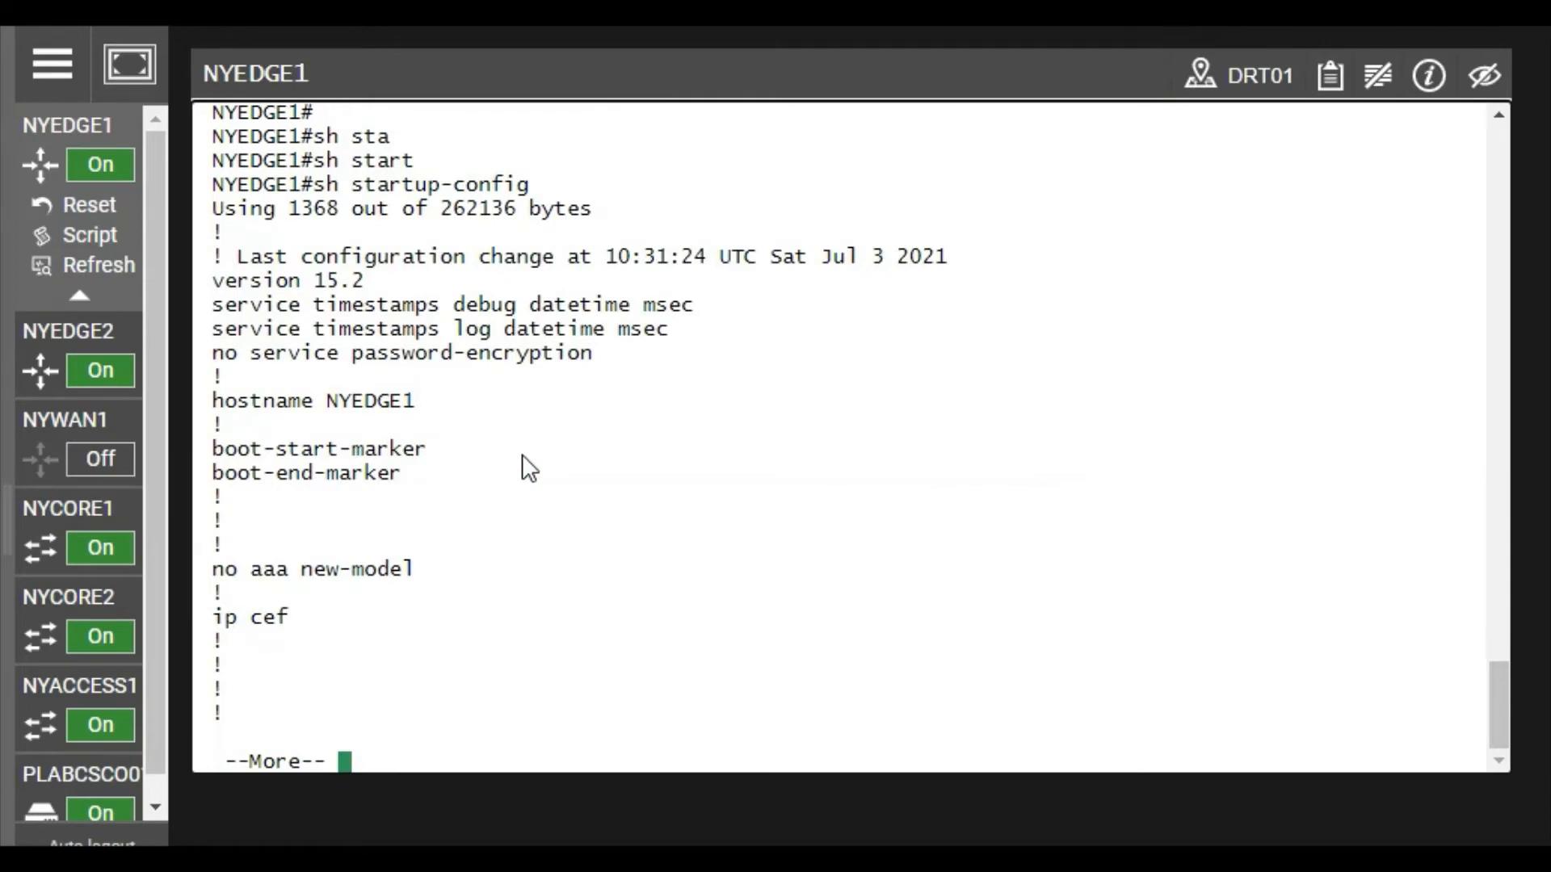
# - Page through the rest of NYEDGE1's startup configuration and review its interface and OSPF sections
pyautogui.press('space')
pyautogui.press('space')
pyautogui.press('space')
pyautogui.press('space')
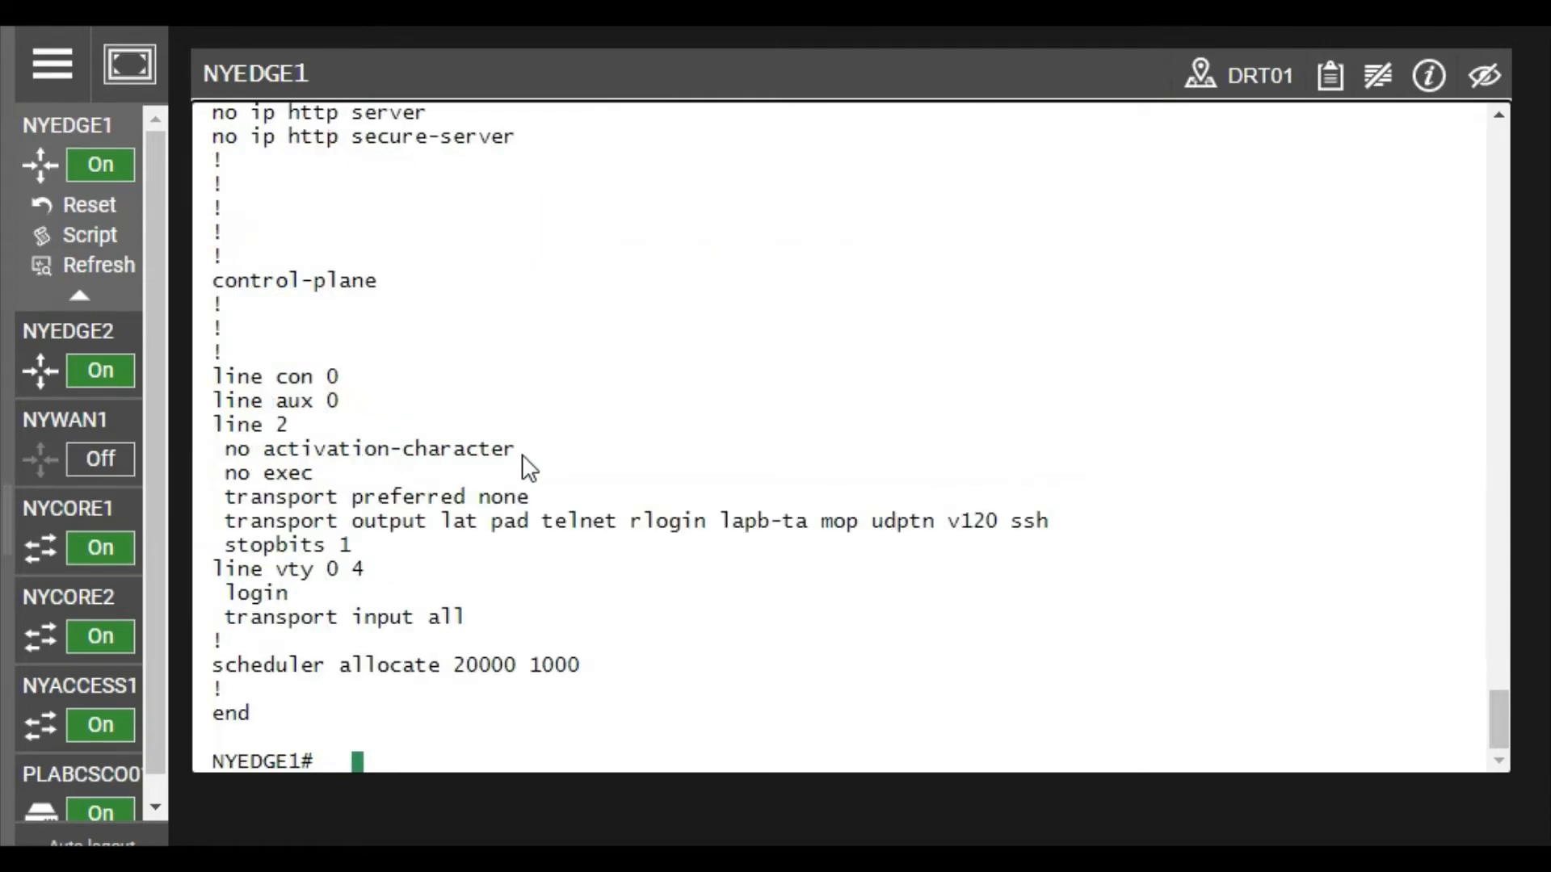
pyautogui.scroll(2, 483, 614)
pyautogui.scroll(5, 483, 613)
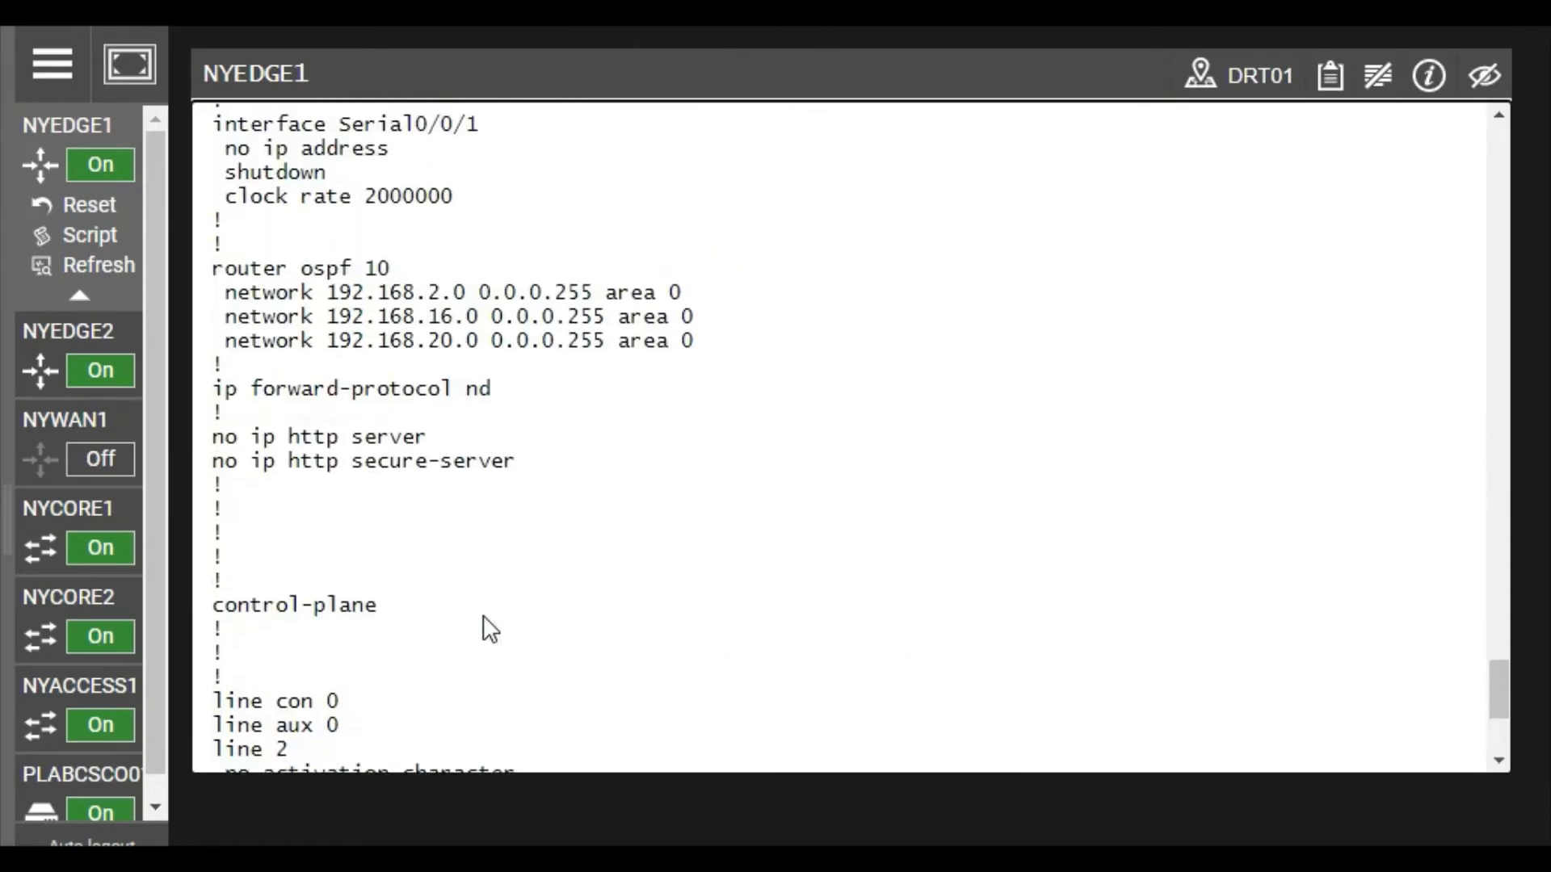
pyautogui.scroll(4, 483, 618)
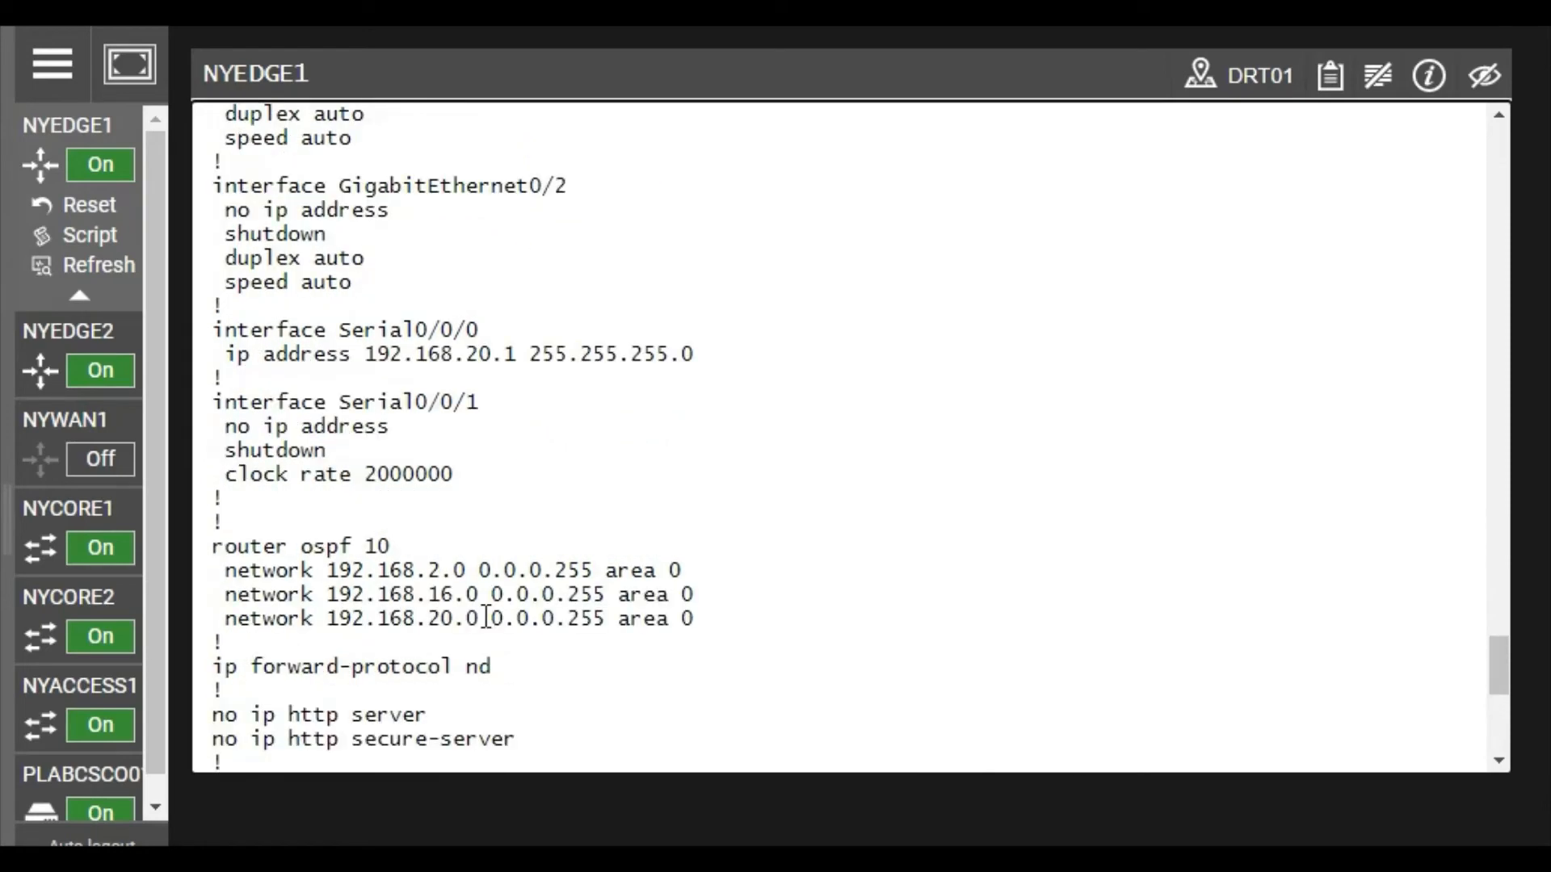
pyautogui.scroll(2, 491, 628)
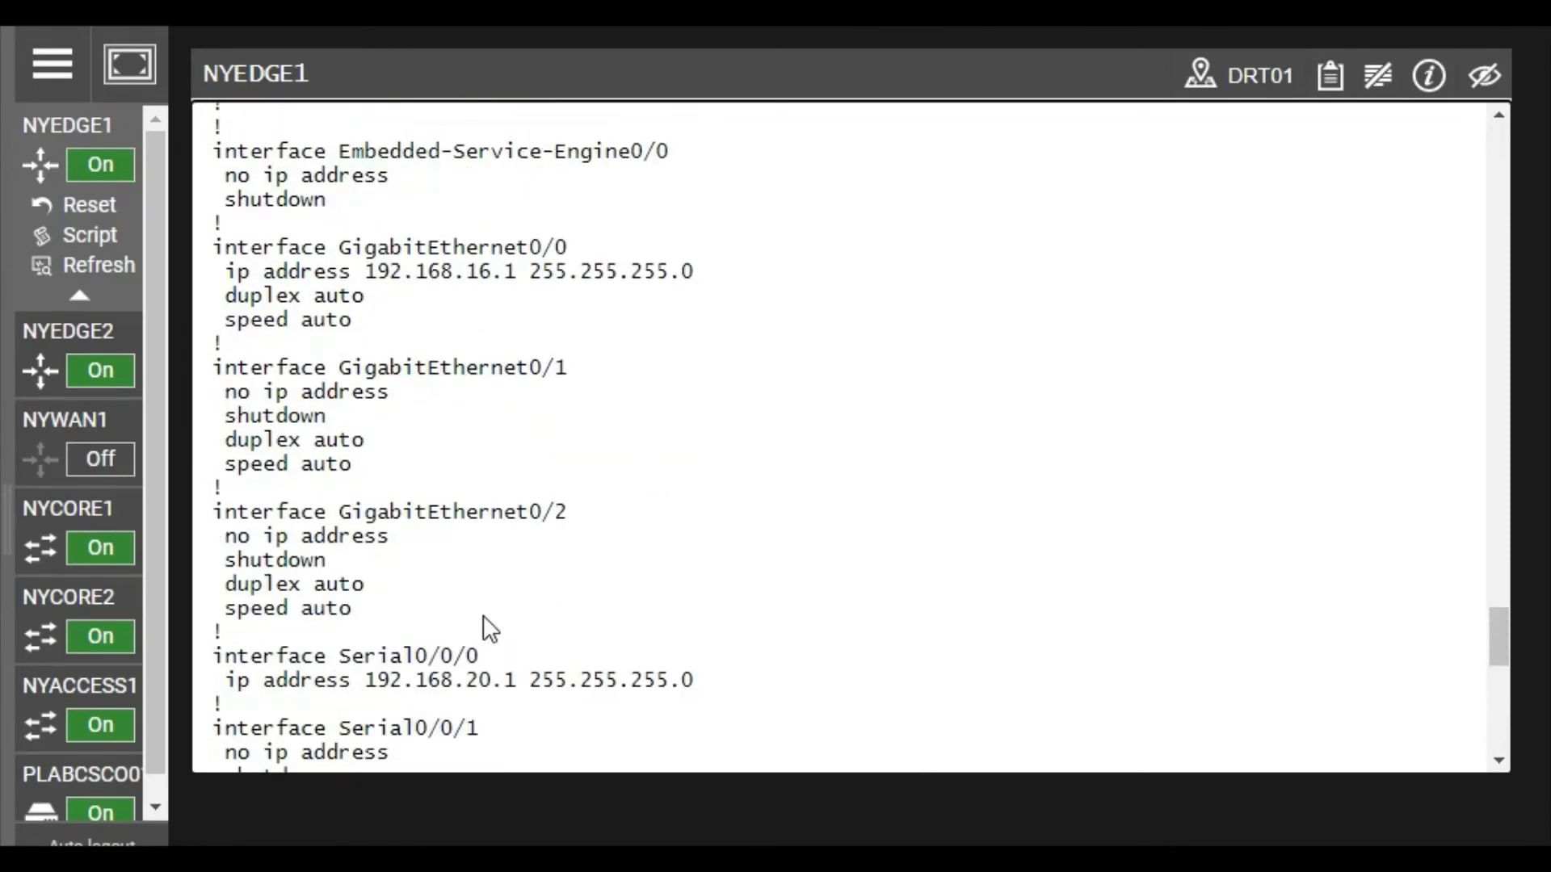
pyautogui.scroll(-15, 490, 628)
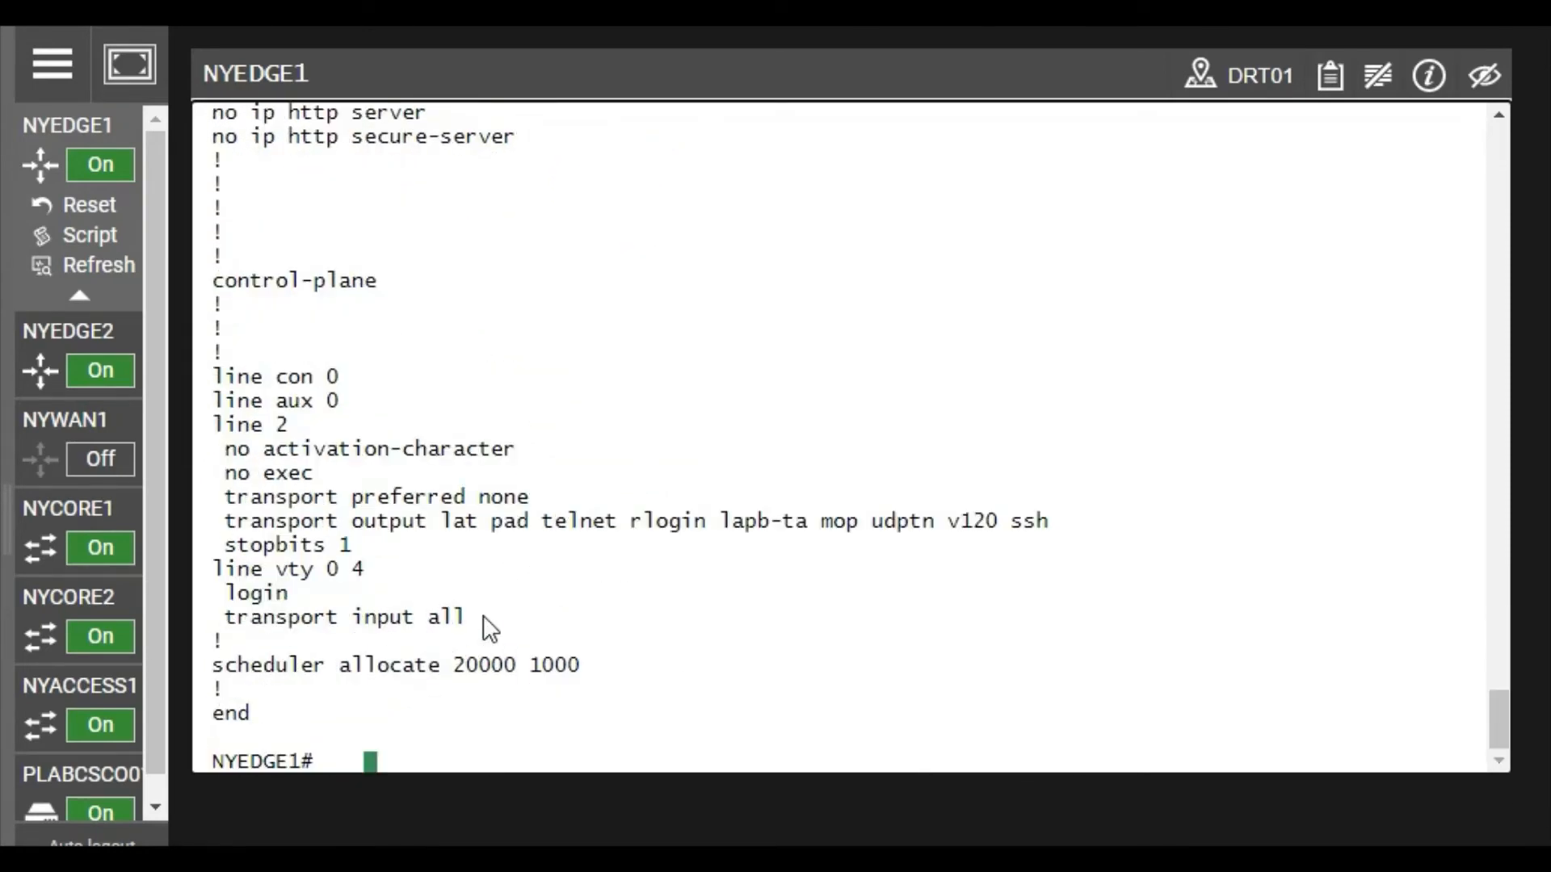
# - Start copying NYEDGE1's startup-config to TFTP, with 192.168.16.10 as the remote host
pyautogui.write('copy ')
pyautogui.write('star')
pyautogui.press('BackSpace')
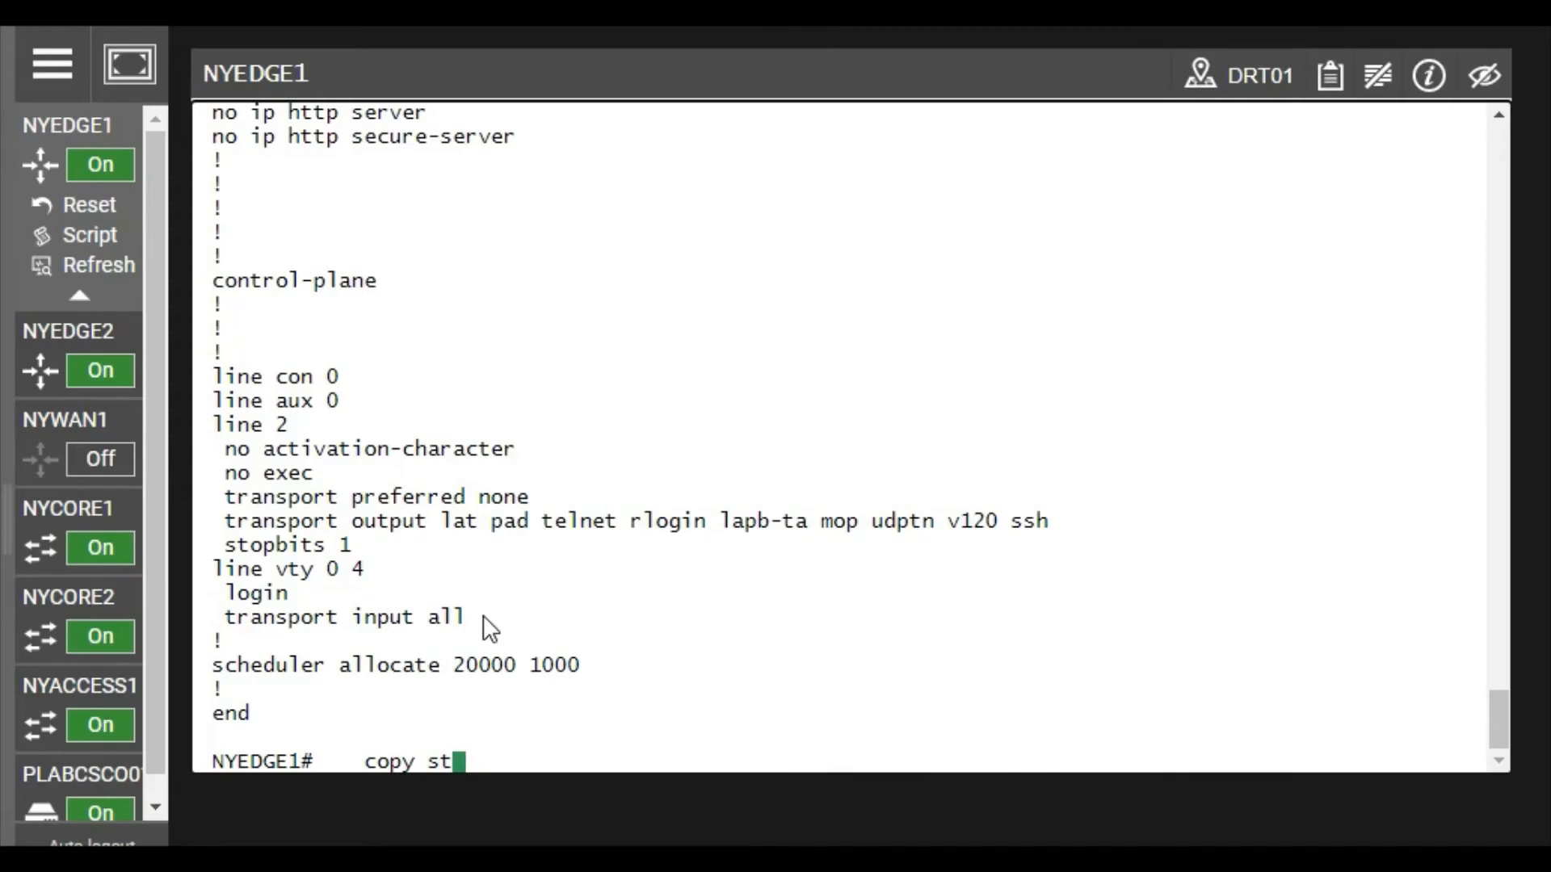
pyautogui.write('ar')
pyautogui.press('Tab')
pyautogui.write('tft')
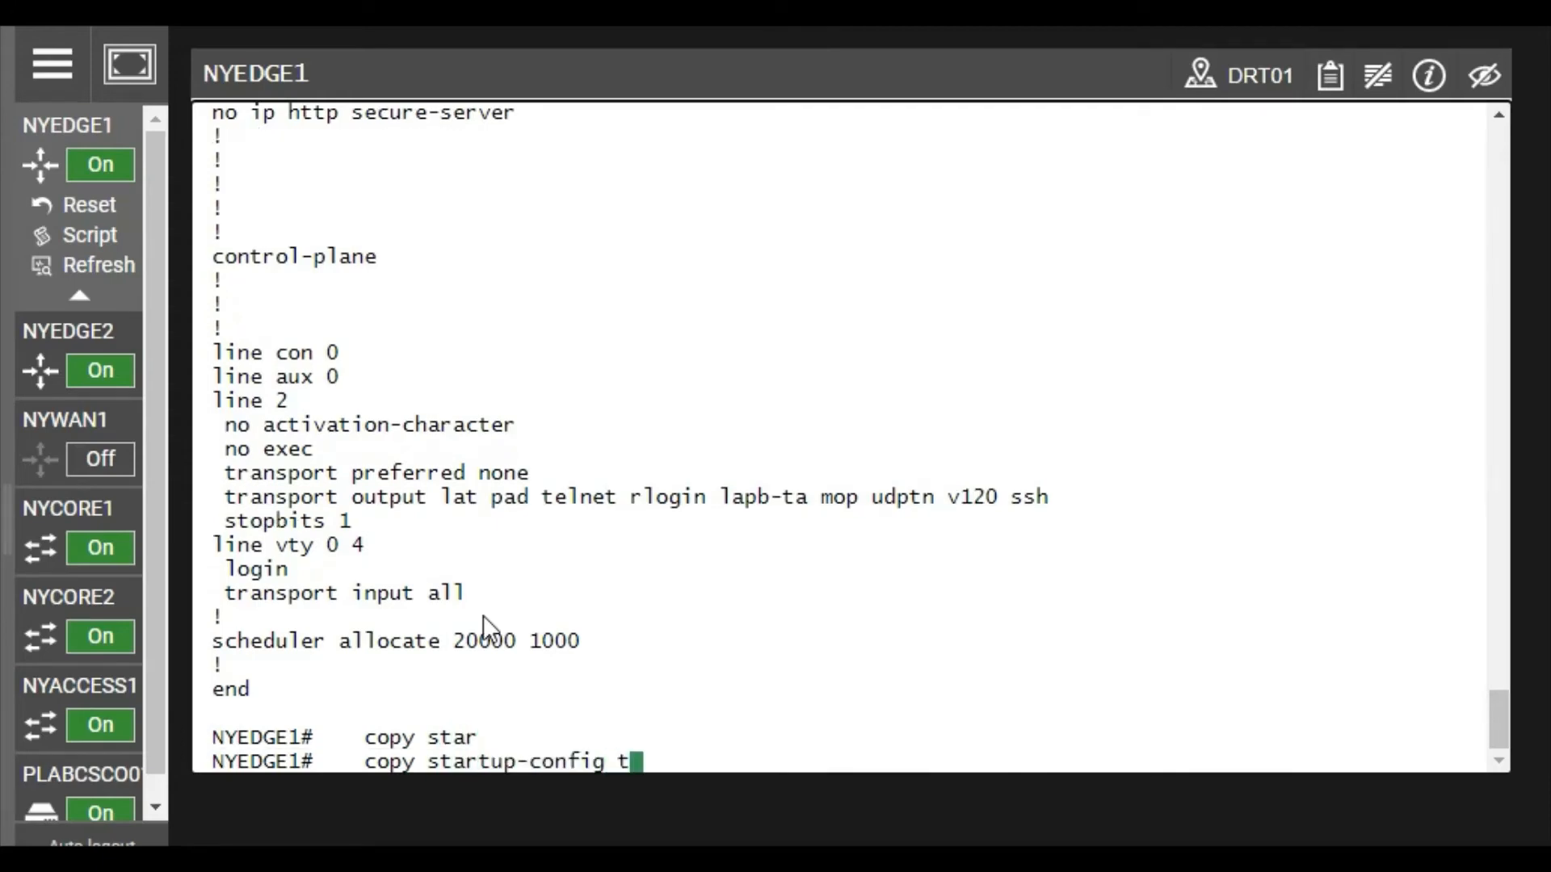
pyautogui.press('Tab')
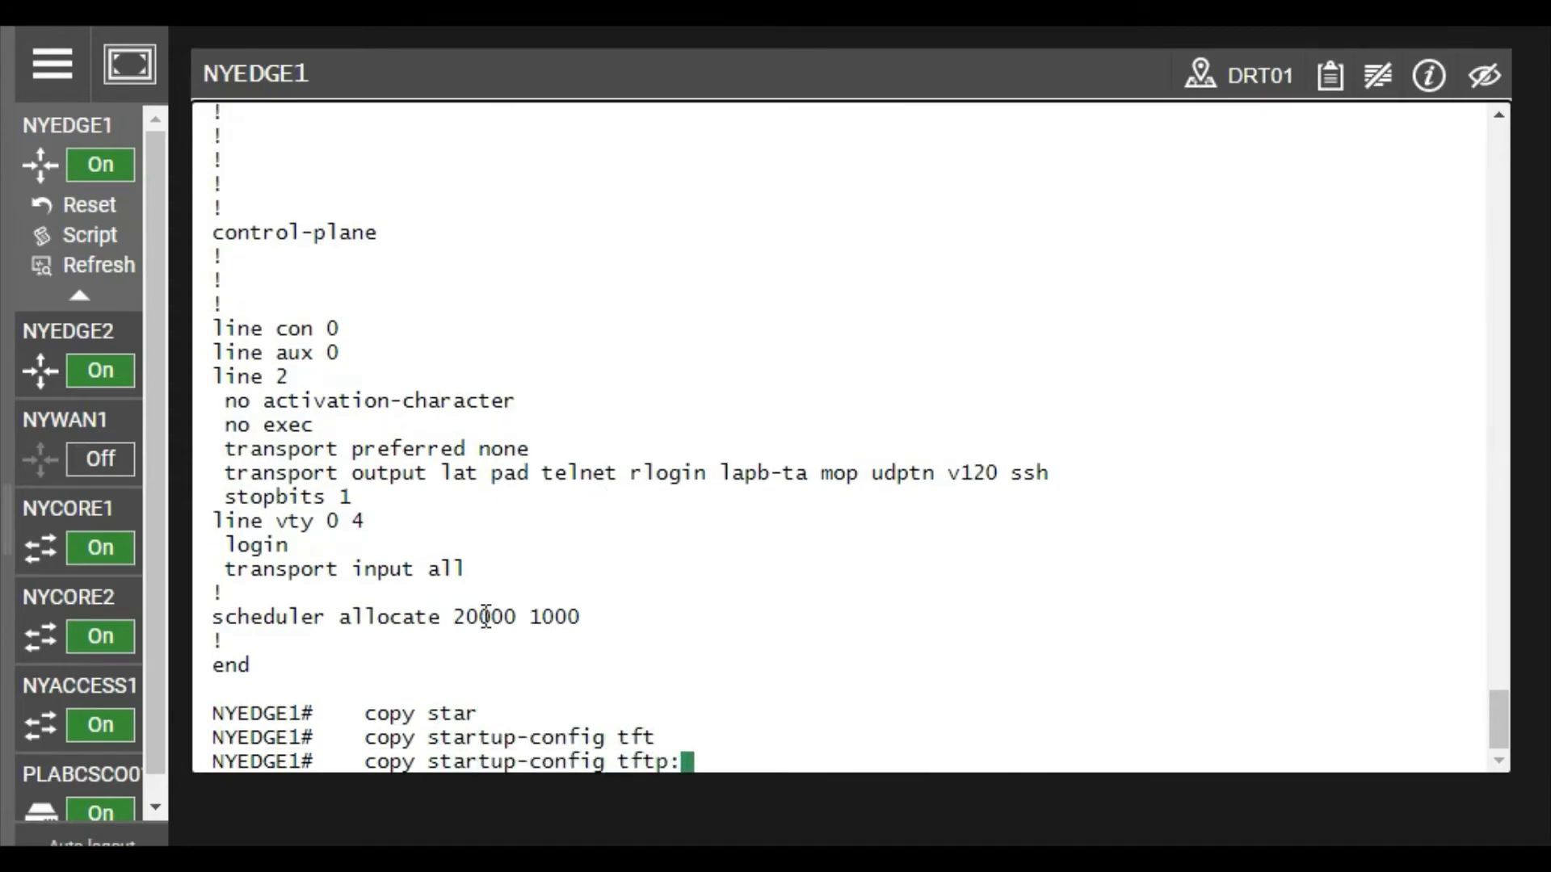
pyautogui.press('Return')
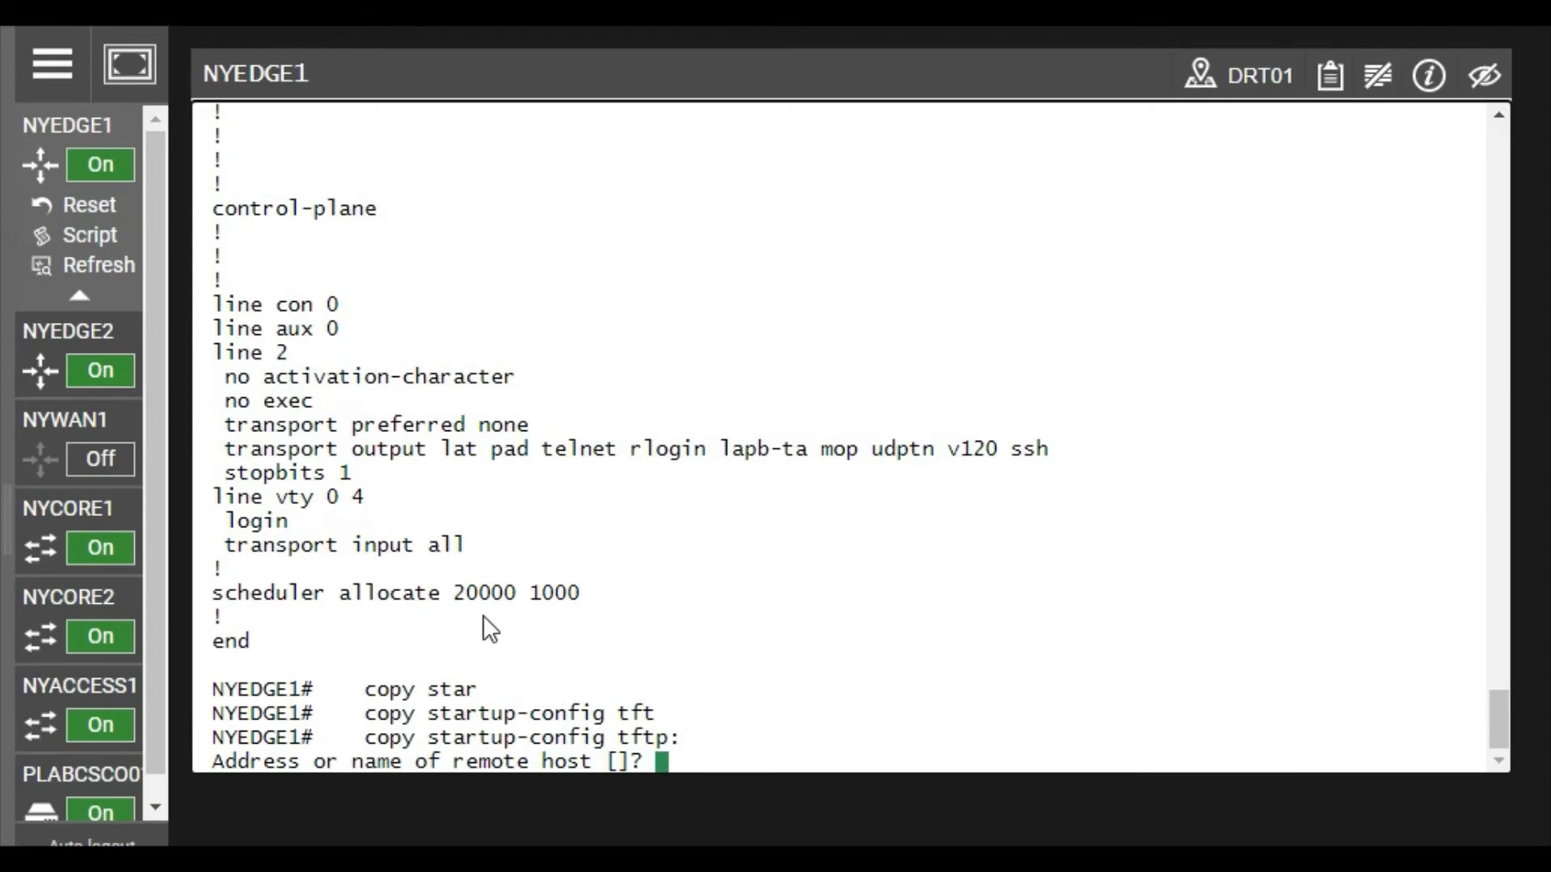
pyautogui.write('192.168.')
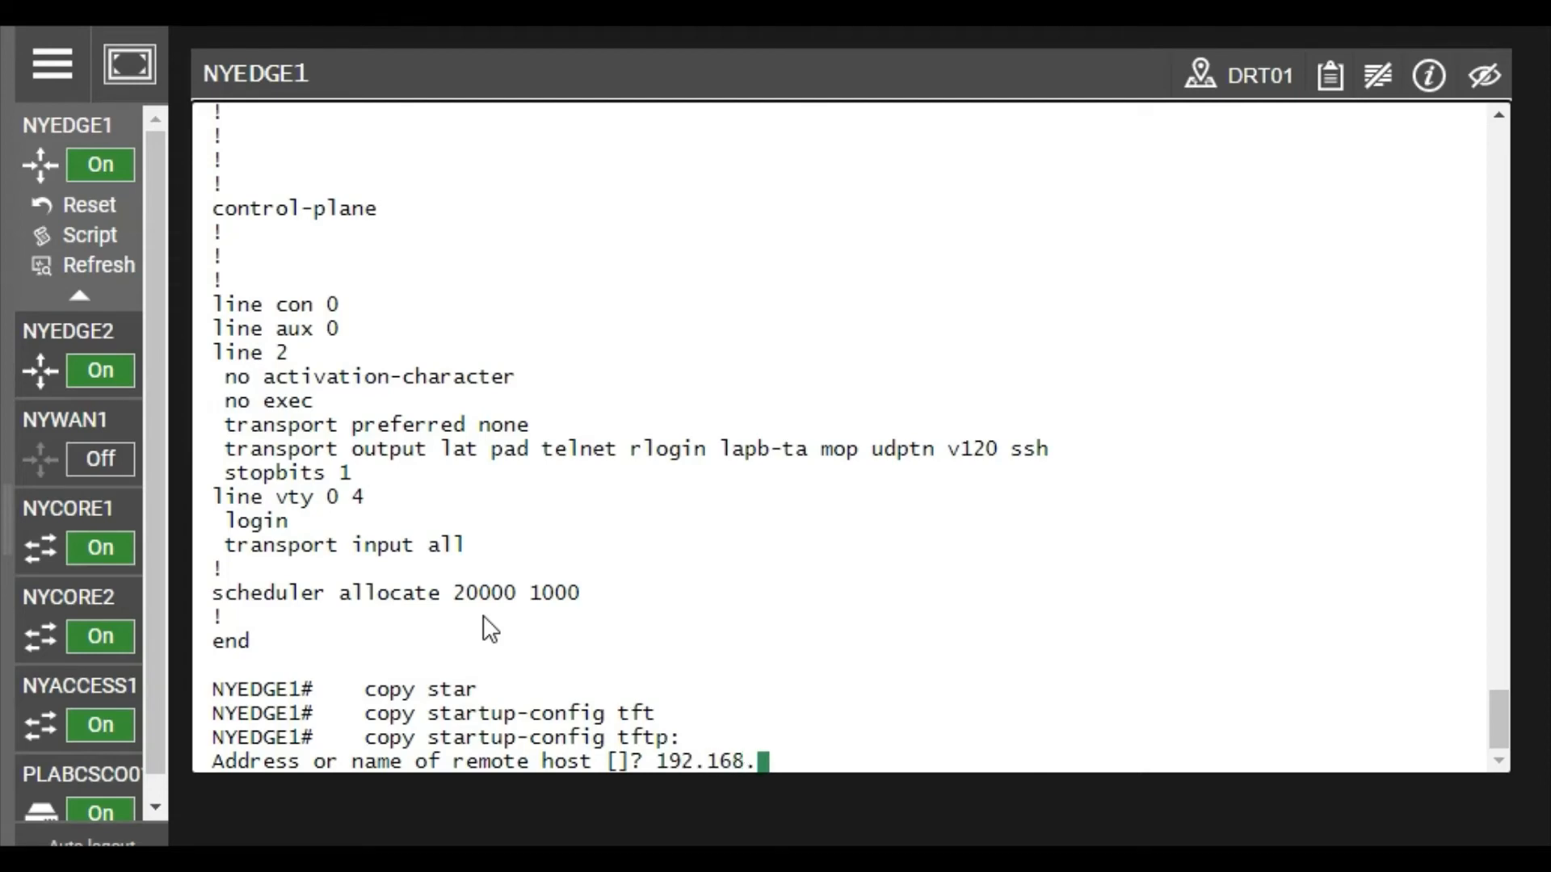
pyautogui.write('16.10')
pyautogui.press('Return')
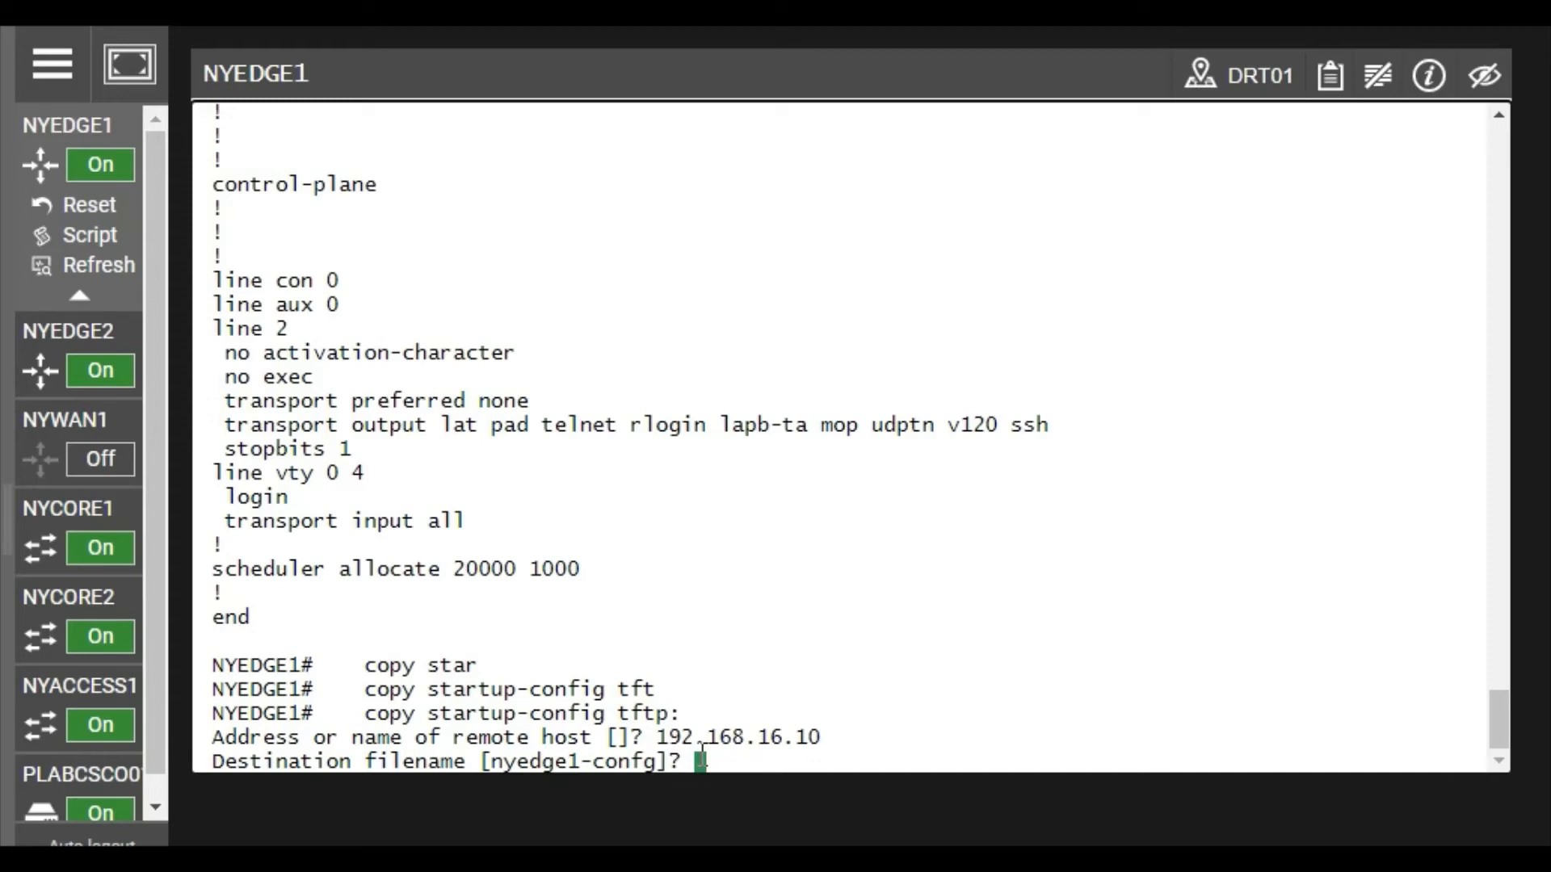
# - Name the destination file Router1_Startup_config_backup and run the copy
pyautogui.write('Router')
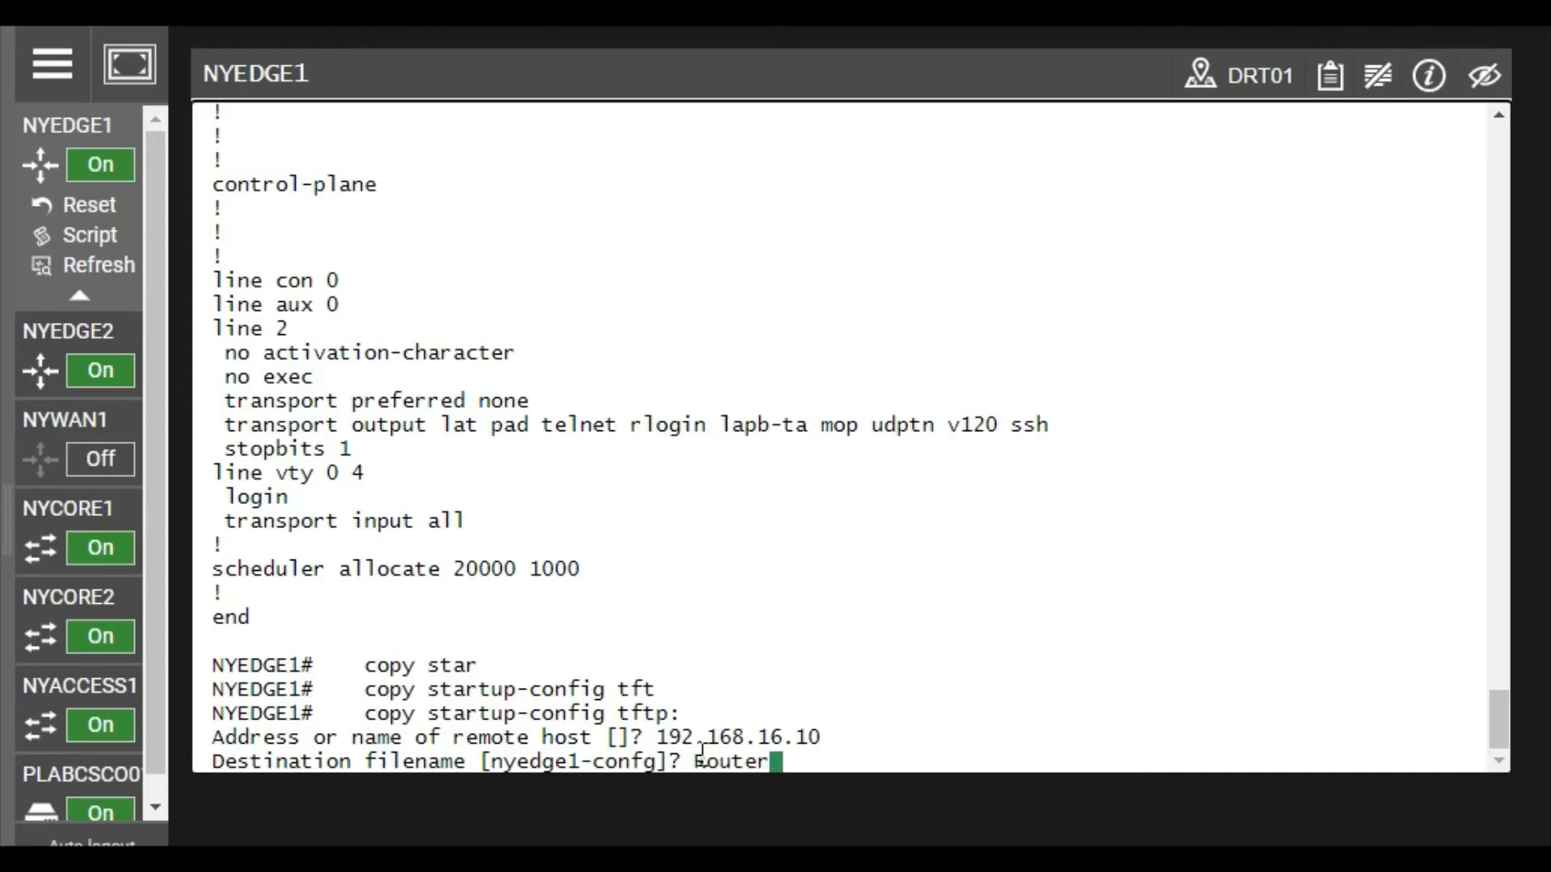
pyautogui.write('1_backup')
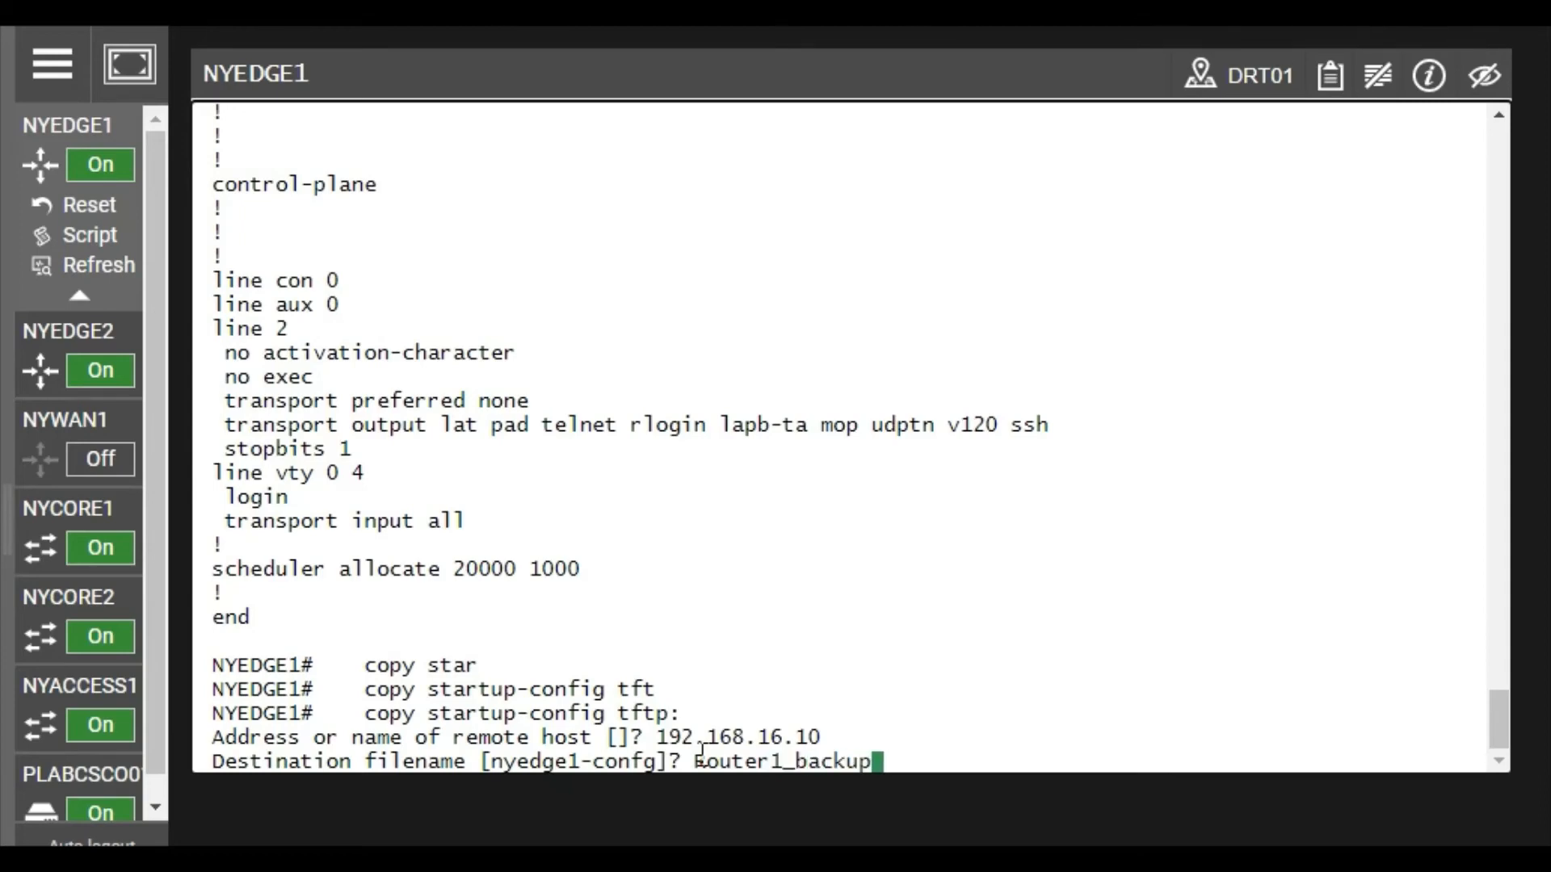
pyautogui.press('BackSpace')
pyautogui.press('BackSpace')
pyautogui.press('BackSpace')
pyautogui.press('BackSpace')
pyautogui.press('BackSpace')
pyautogui.press('BackSpace')
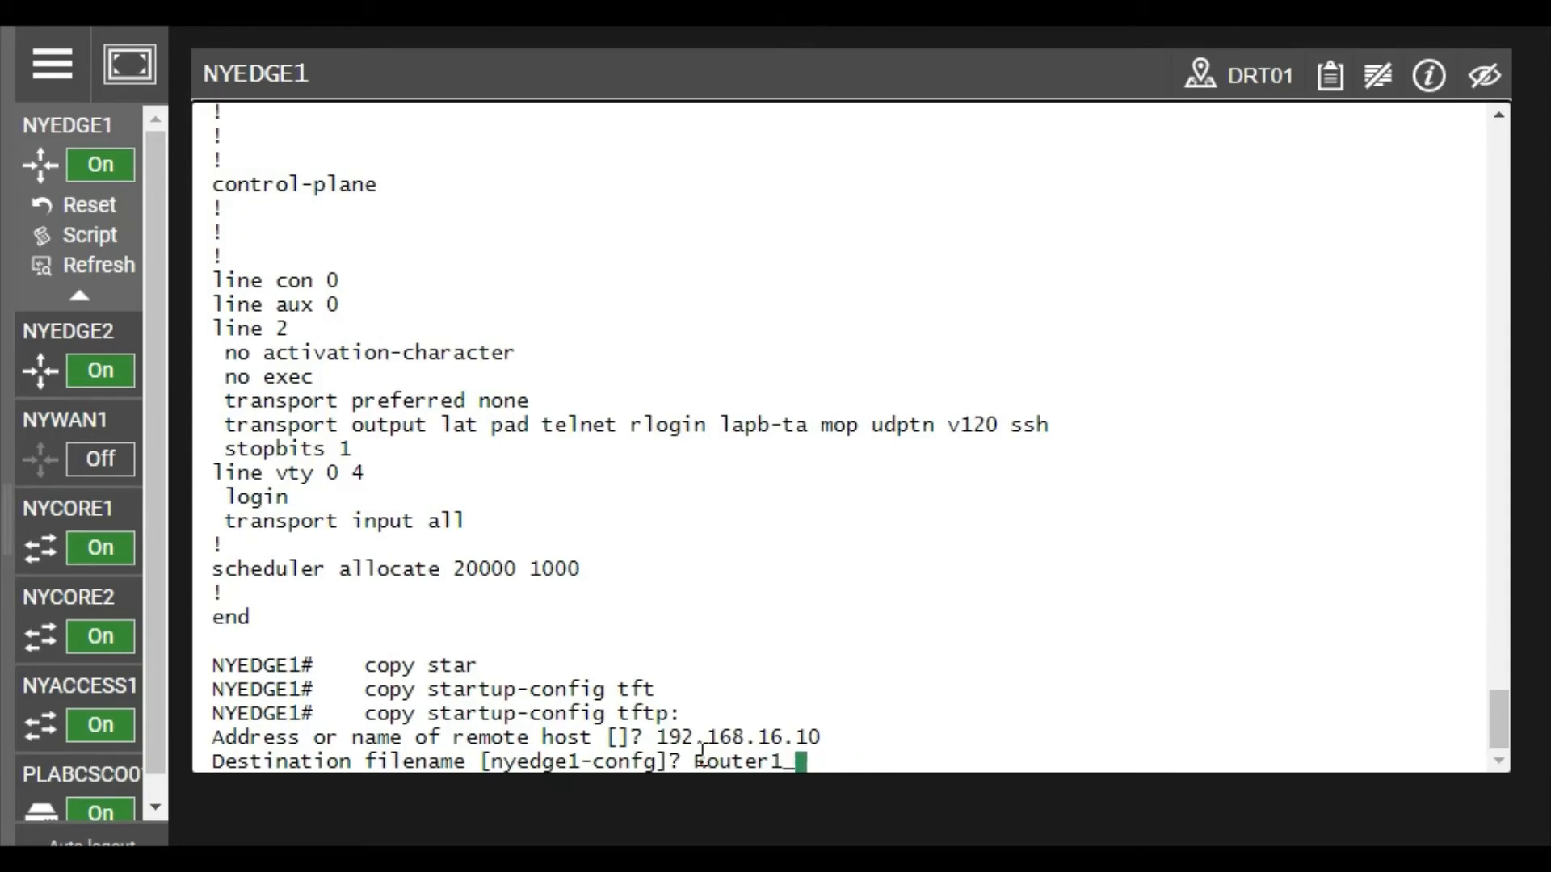
pyautogui.write('Startup')
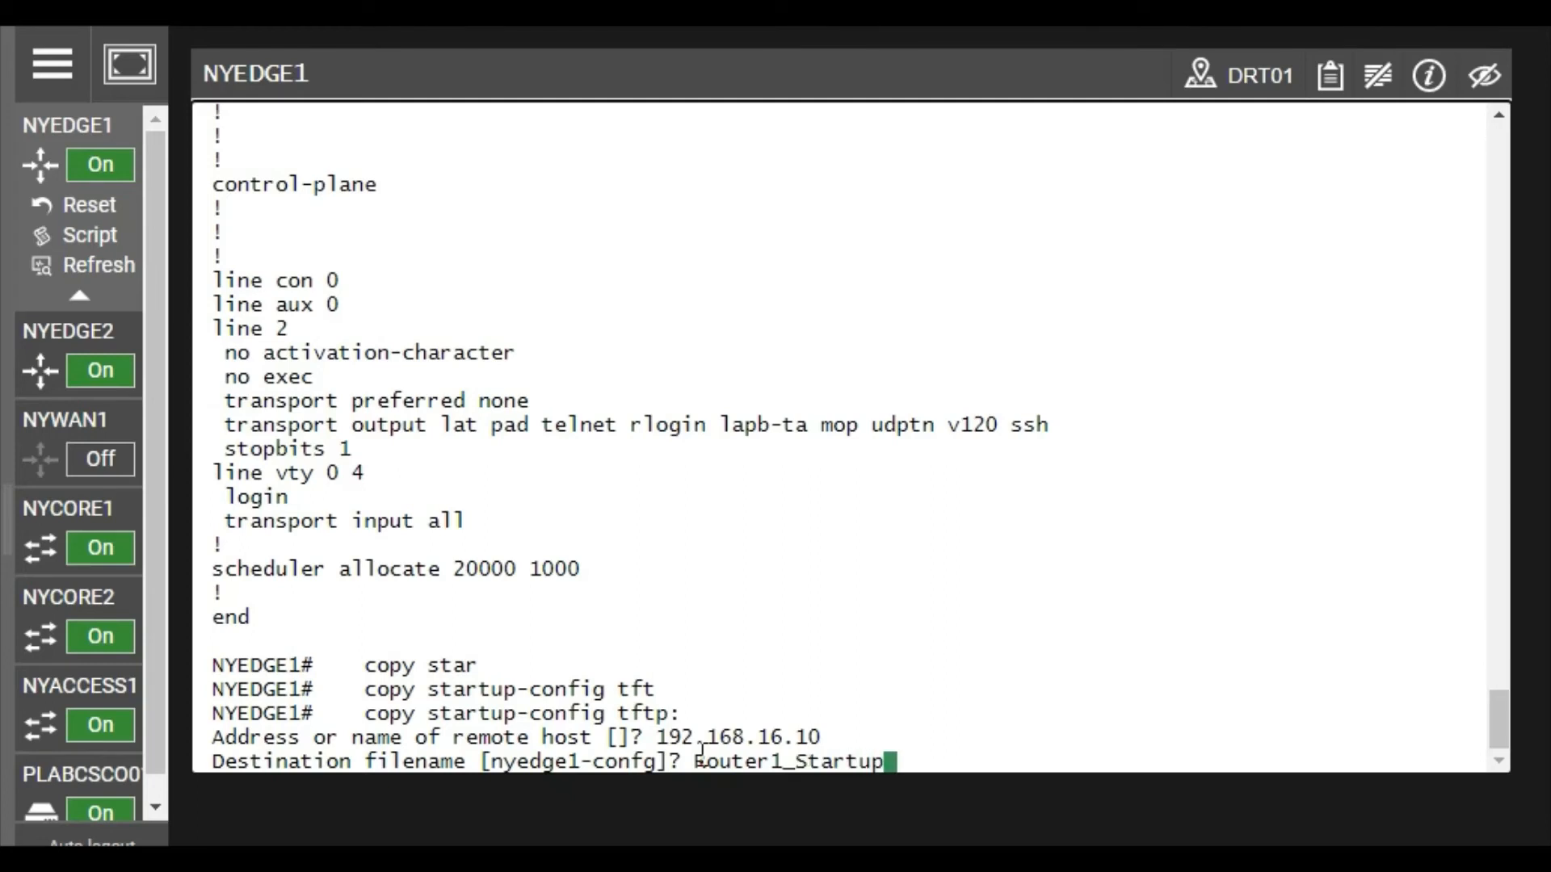
pyautogui.write('_config')
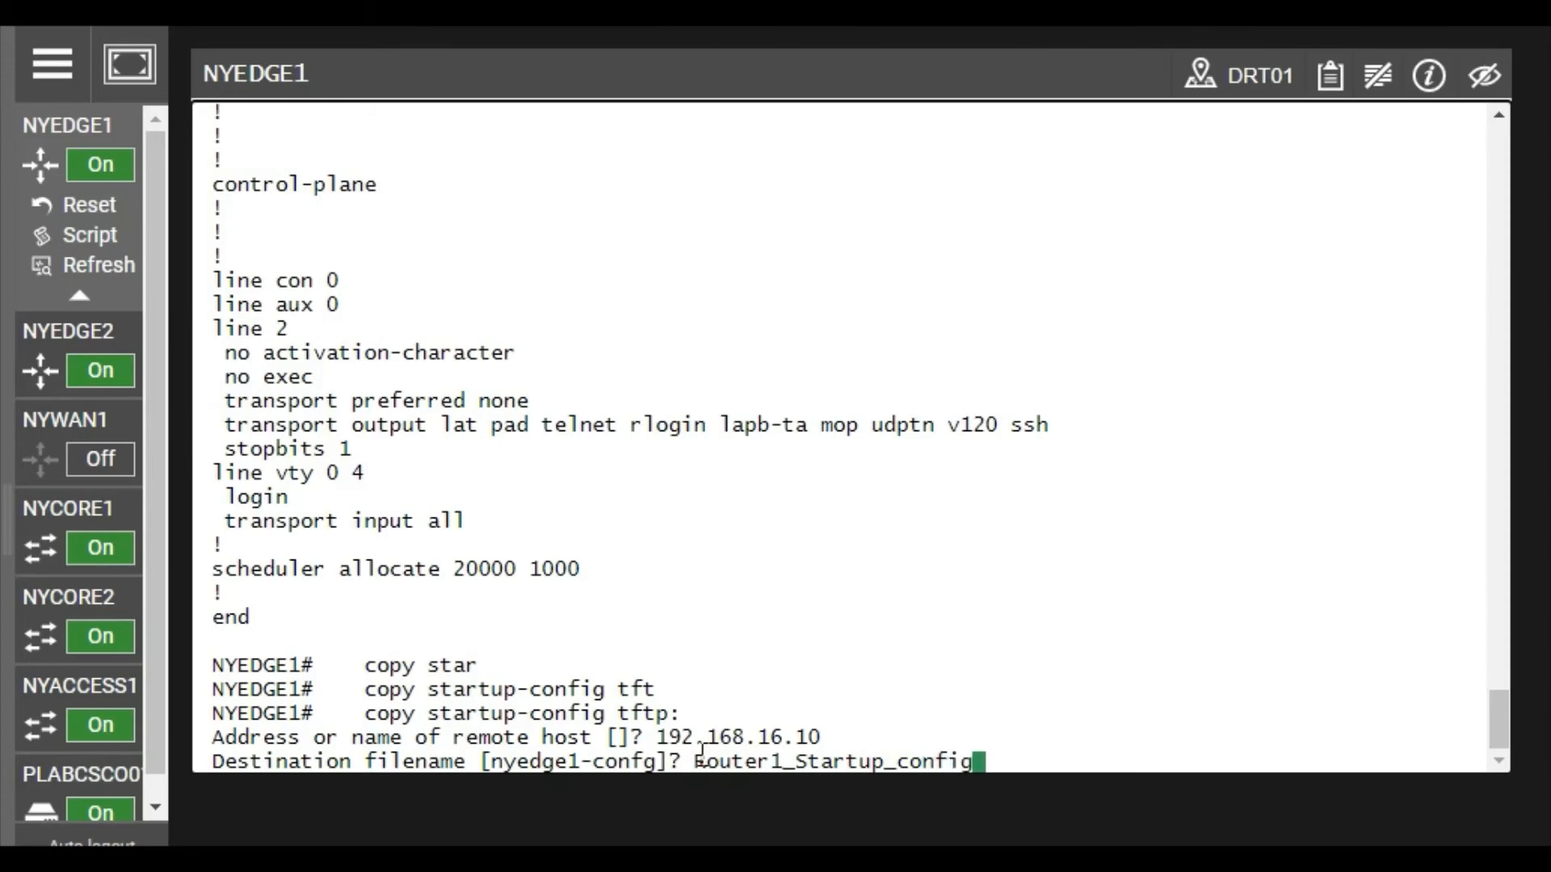
pyautogui.write('_backup')
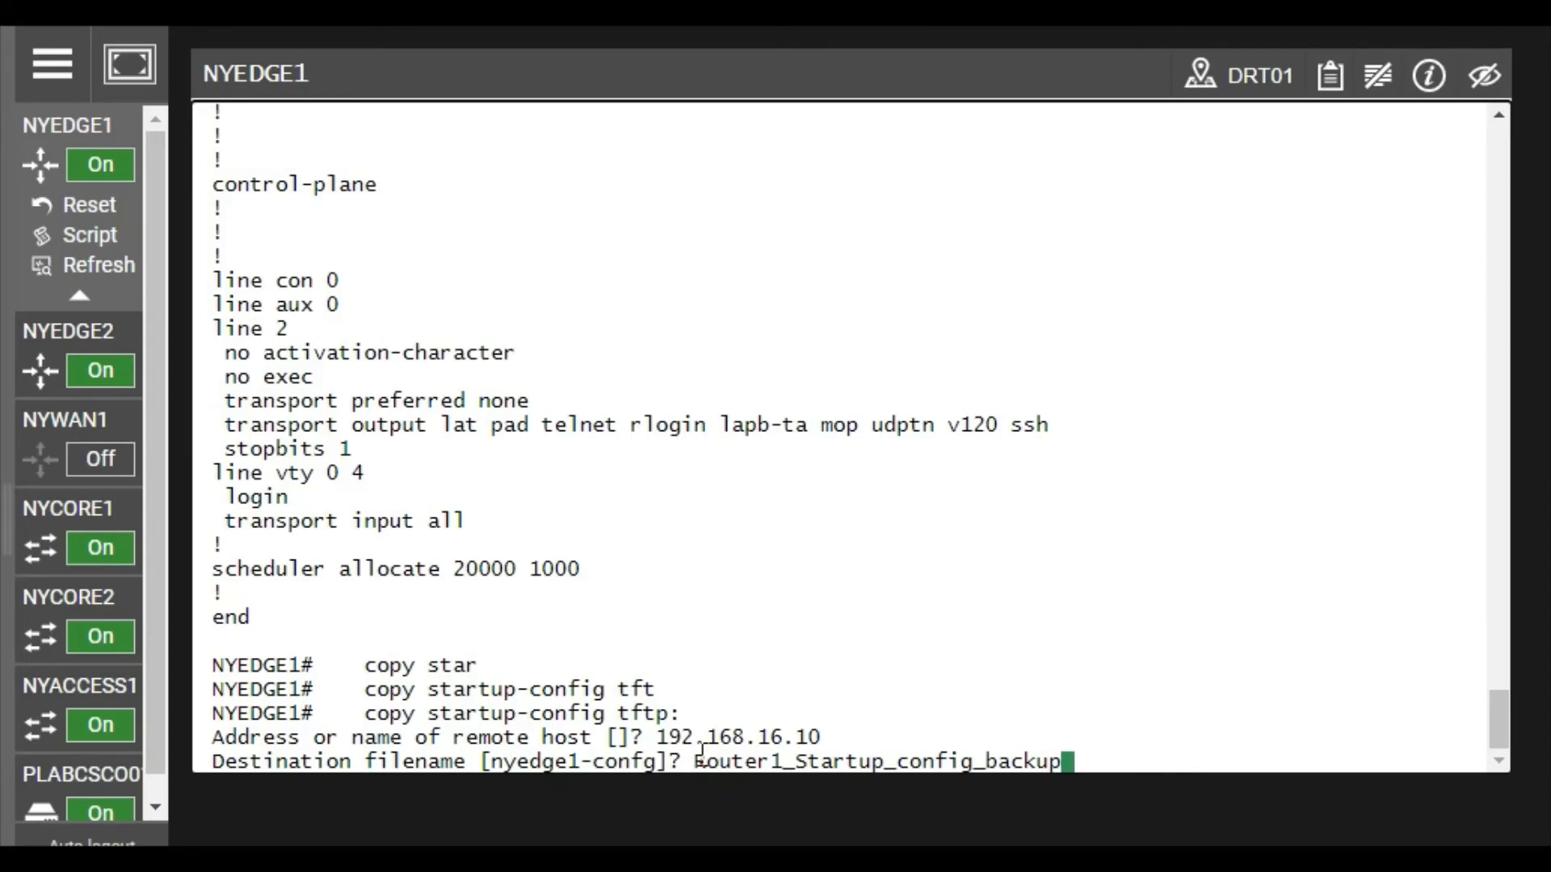
pyautogui.press('Return')
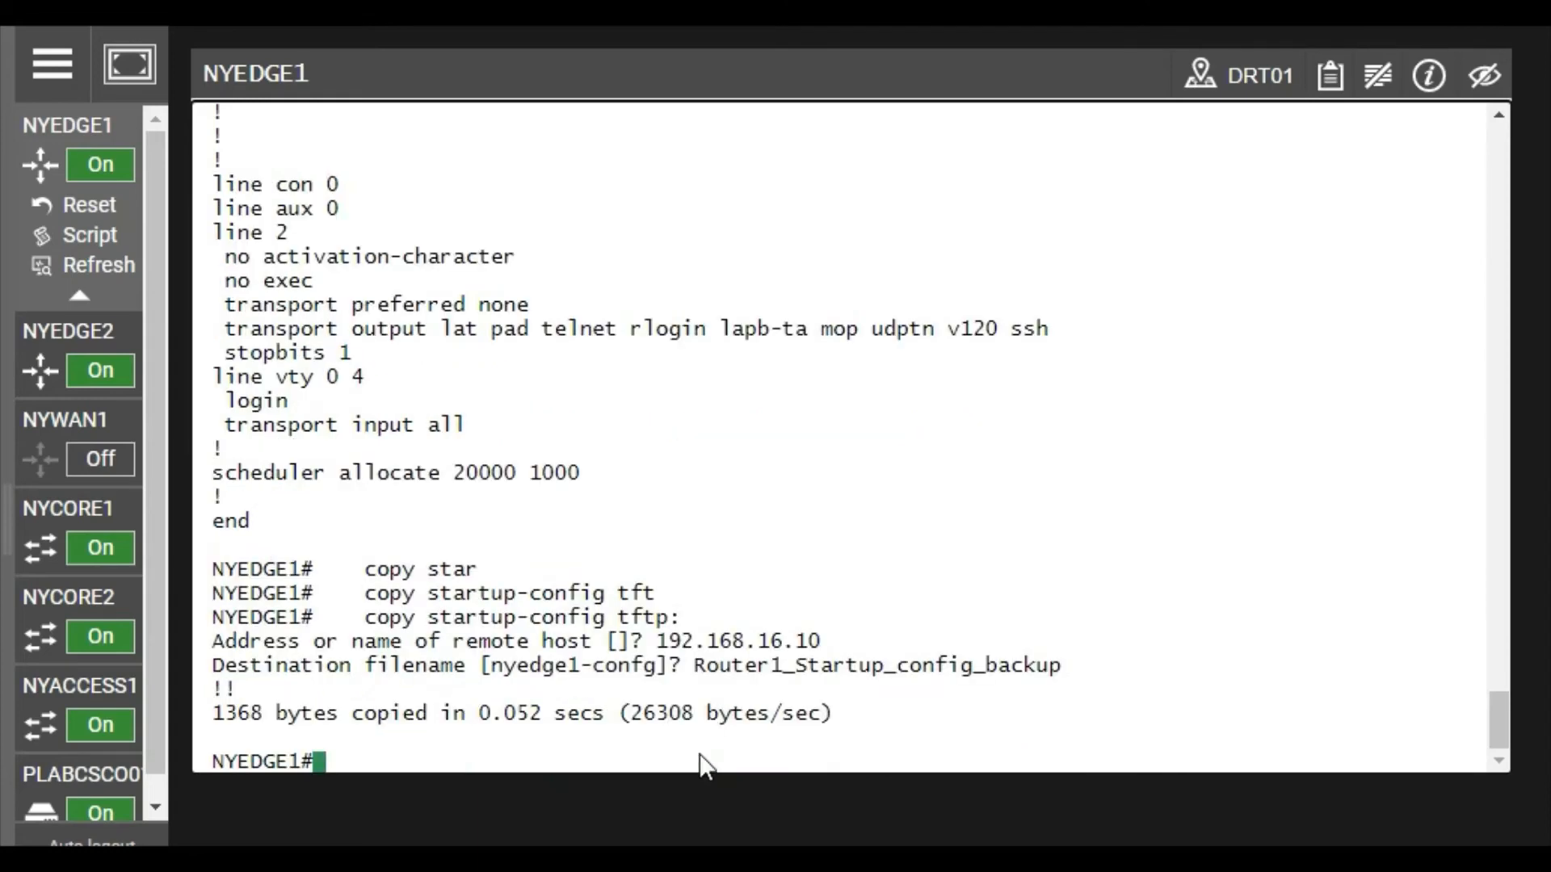
pyautogui.press('Return')
pyautogui.press('Return')
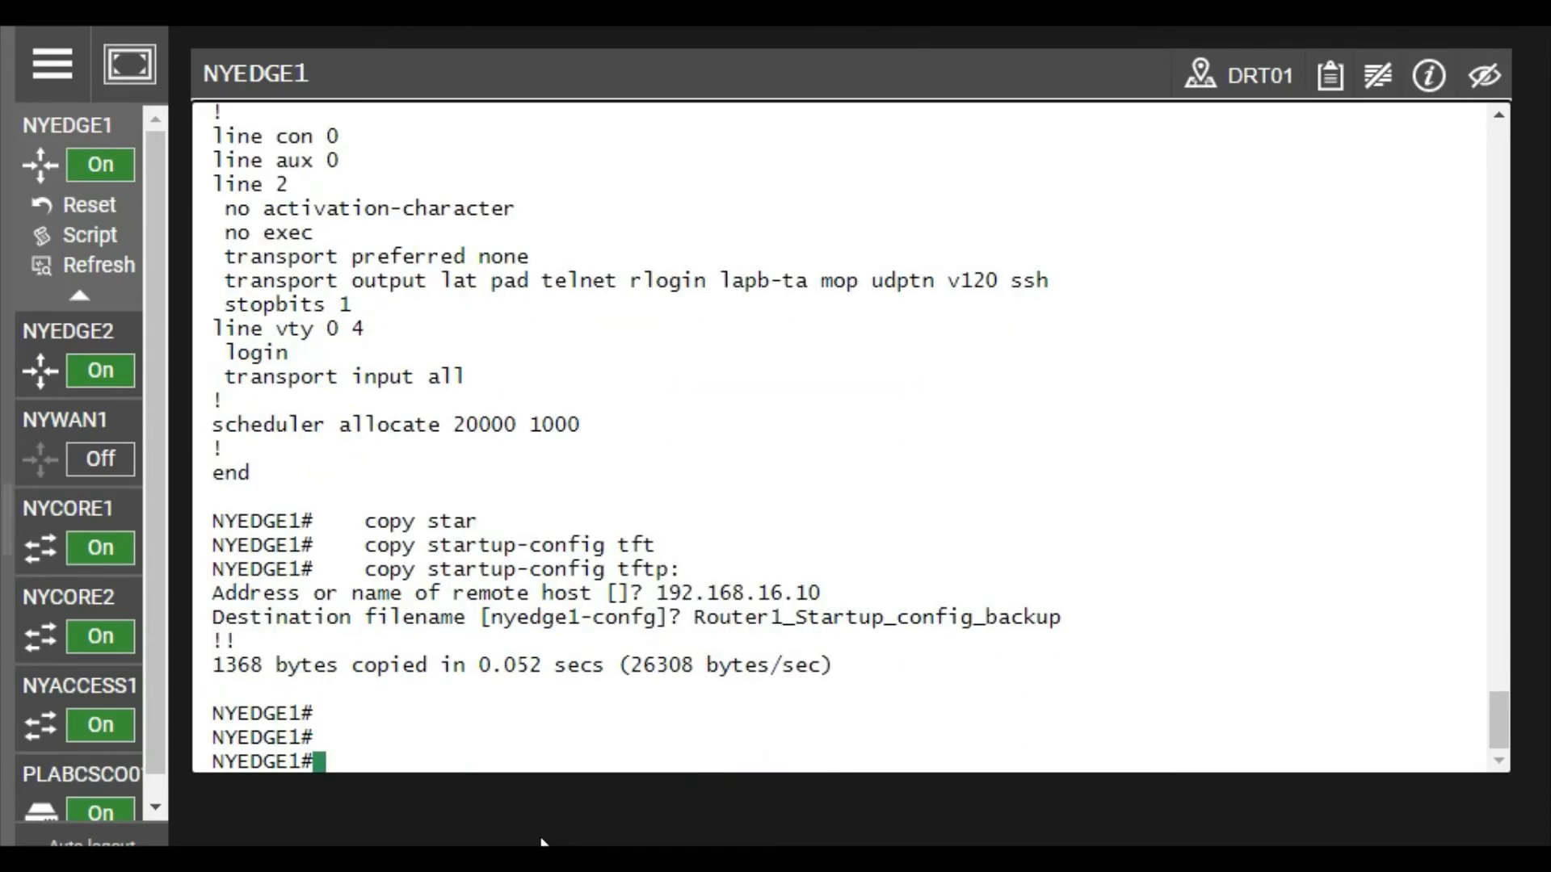
# - Open the PLABCSCO01 desktop and check for the Router1_Startup_config_backup file
pyautogui.scroll(-2, 32, 641)
pyautogui.moveTo(40, 702)
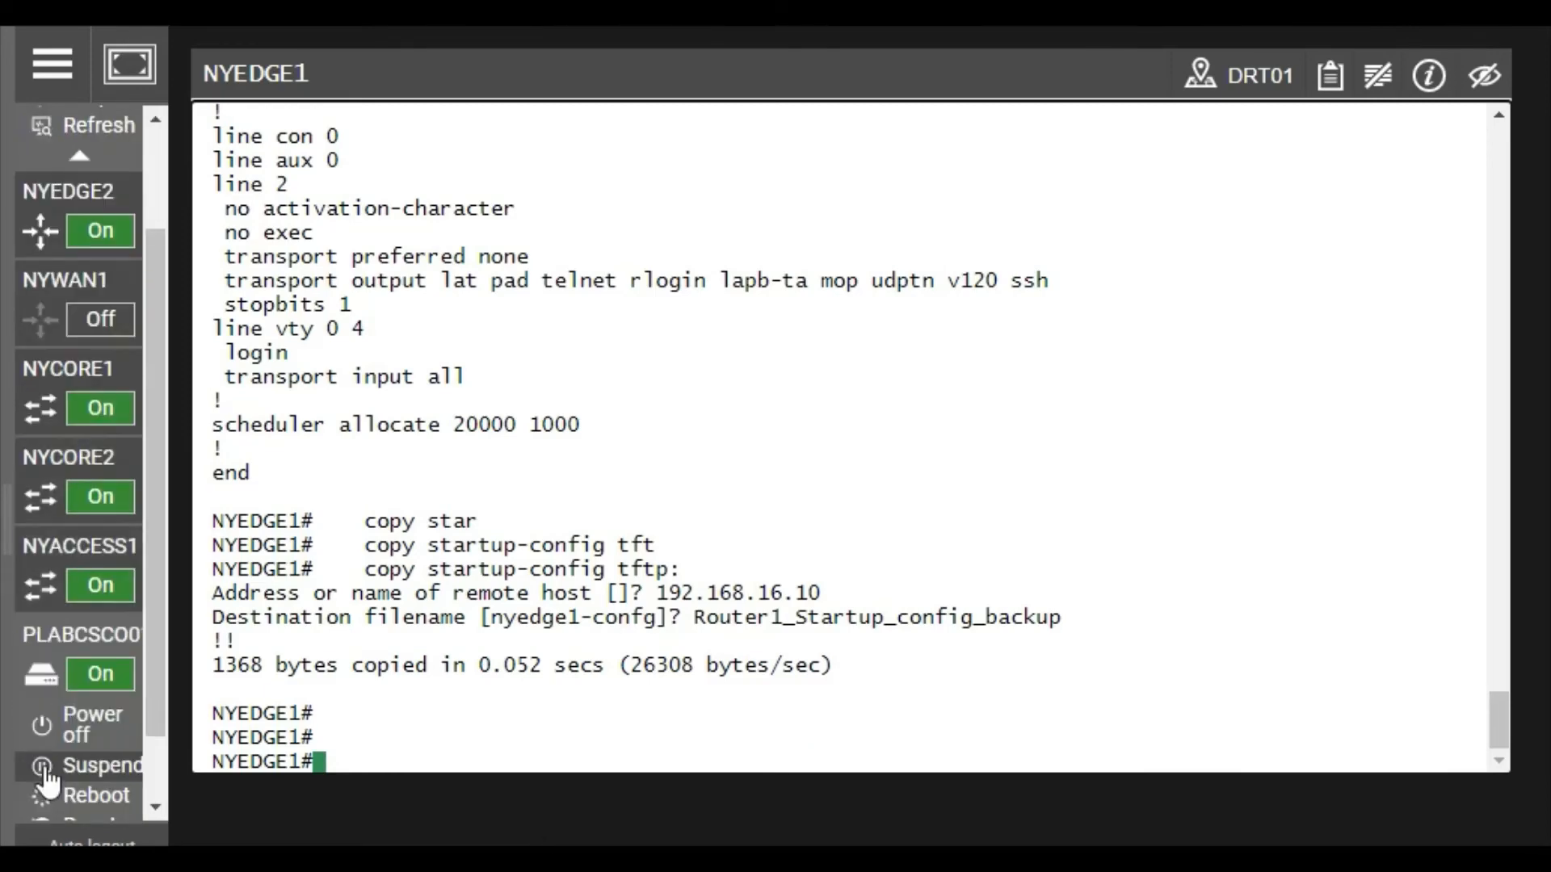
pyautogui.click(39, 673)
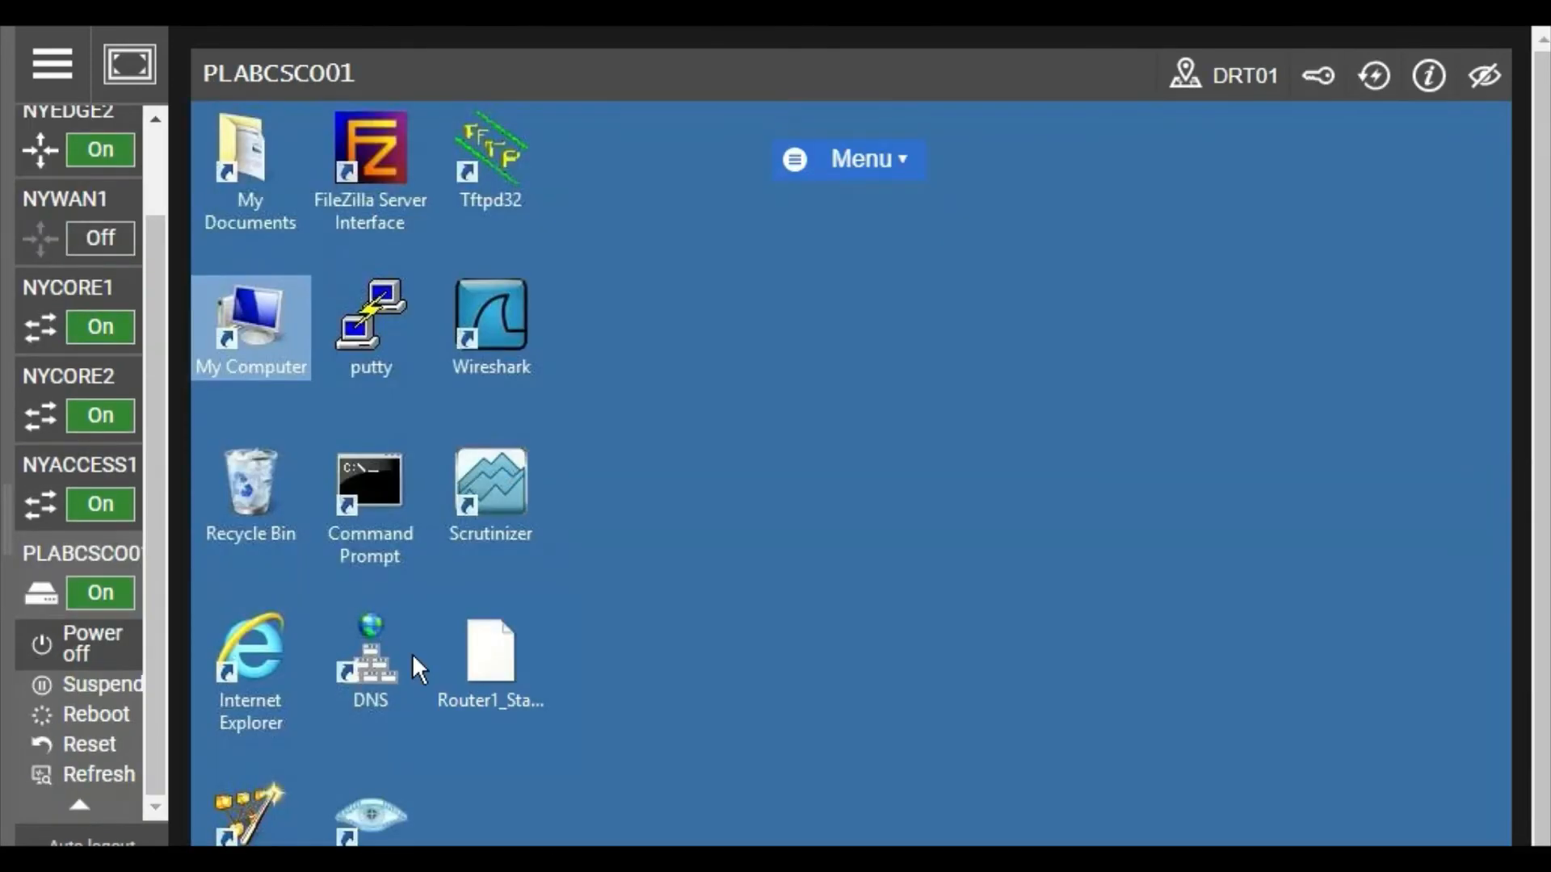
pyautogui.click(522, 704)
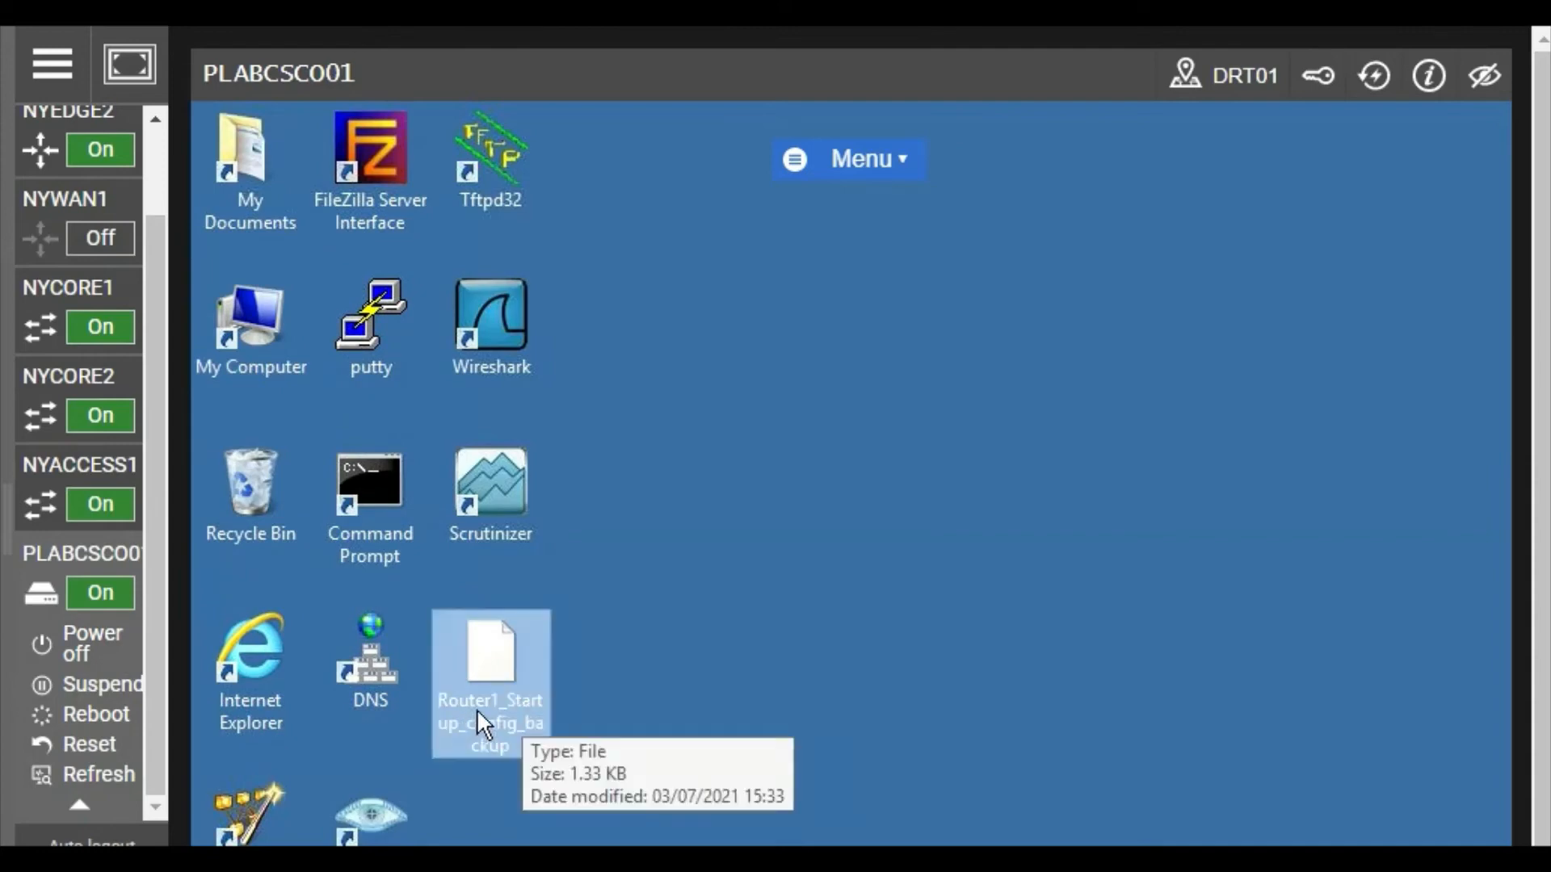
pyautogui.click(692, 701)
# - Switch to the NYEDGE2 console and bring up a fresh command prompt
pyautogui.click(99, 381)
pyautogui.scroll(2, 101, 392)
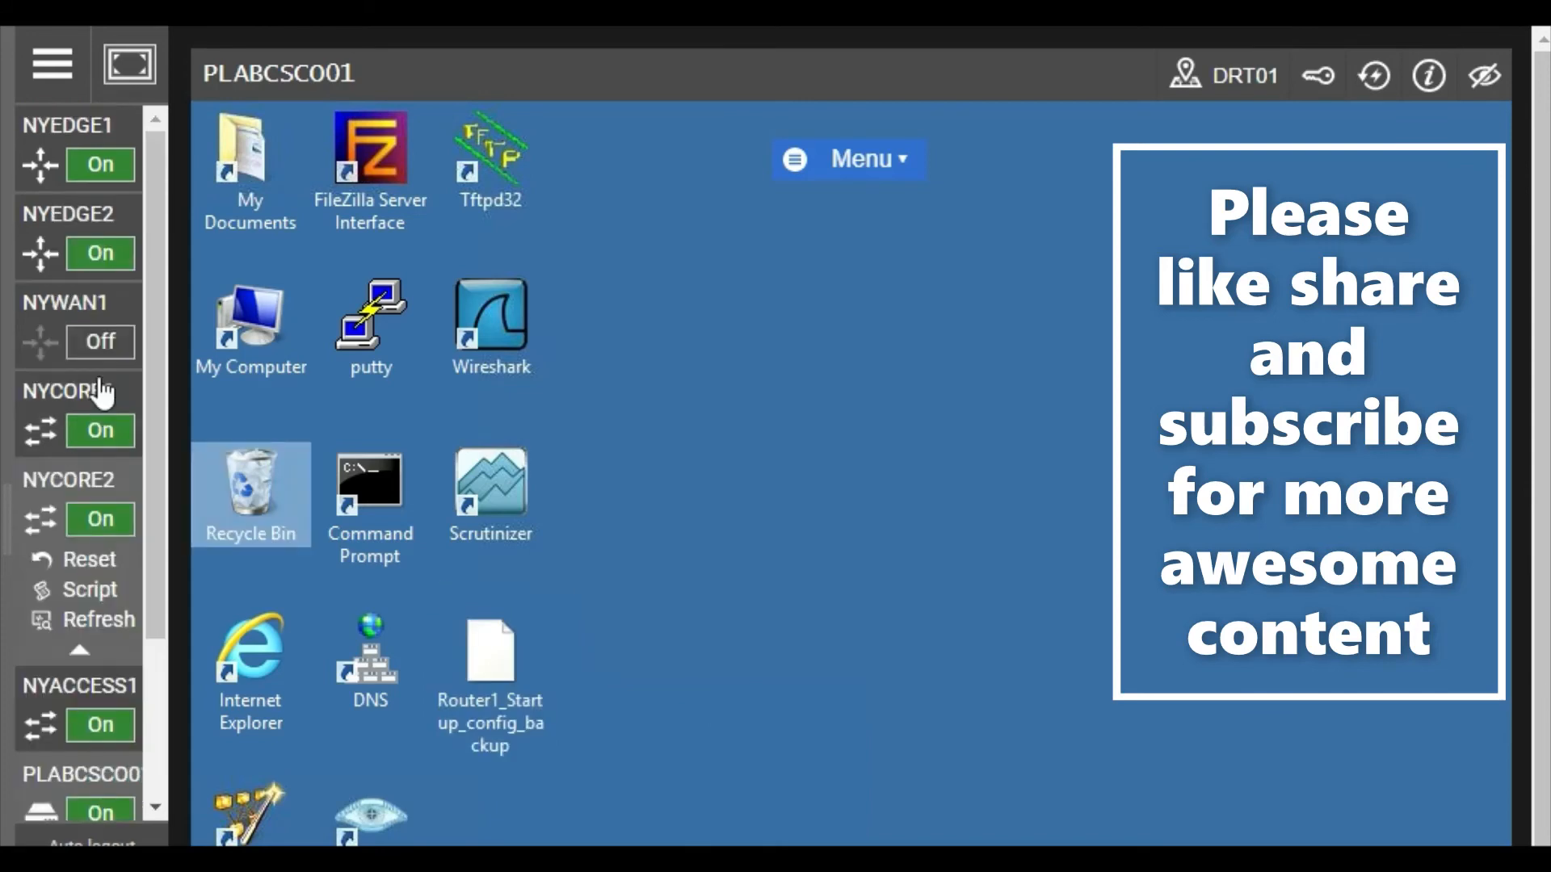
pyautogui.click(97, 298)
pyautogui.click(49, 247)
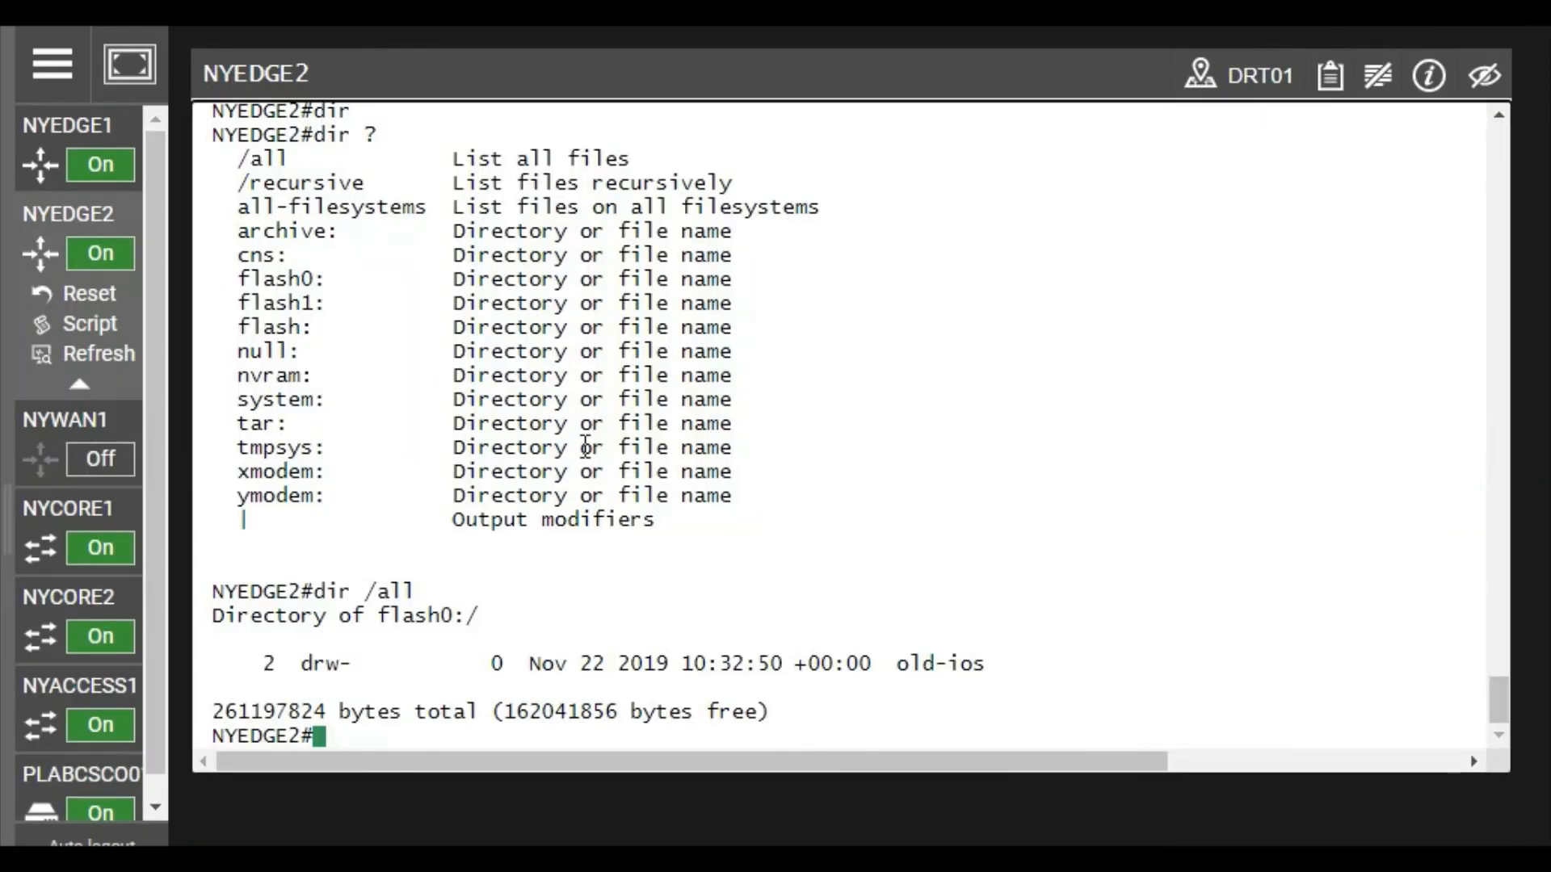
pyautogui.press('Return')
pyautogui.press('Return')
pyautogui.press('Return')
# - Copy NYEDGE2's startup-config to the TFTP server at 192.168.16.10, accepting the default filename nyedge2-confg
pyautogui.write('c')
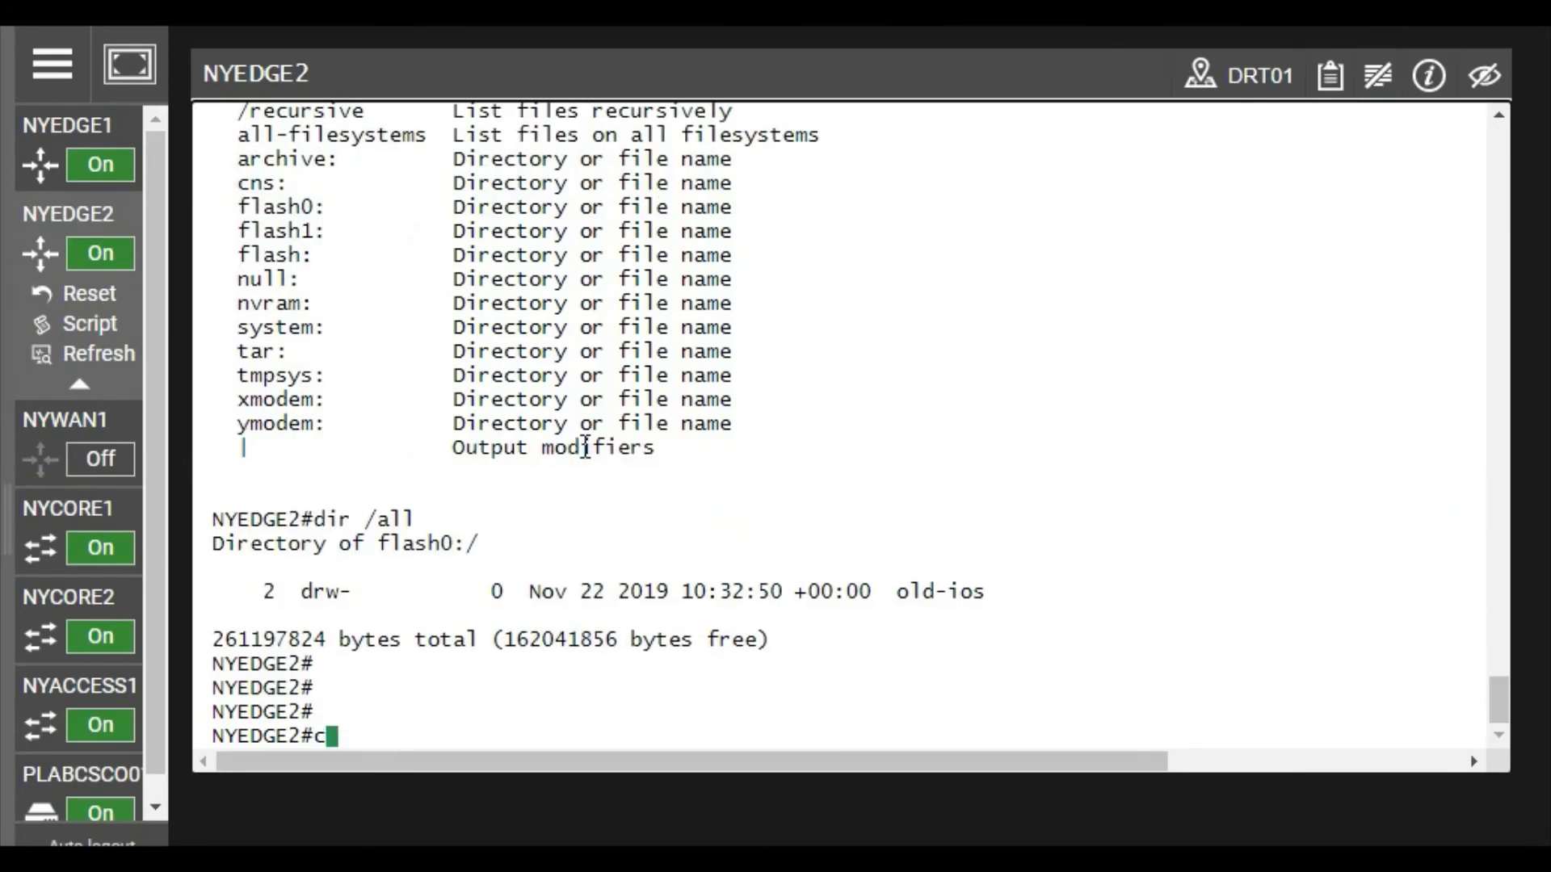
pyautogui.write('opy start')
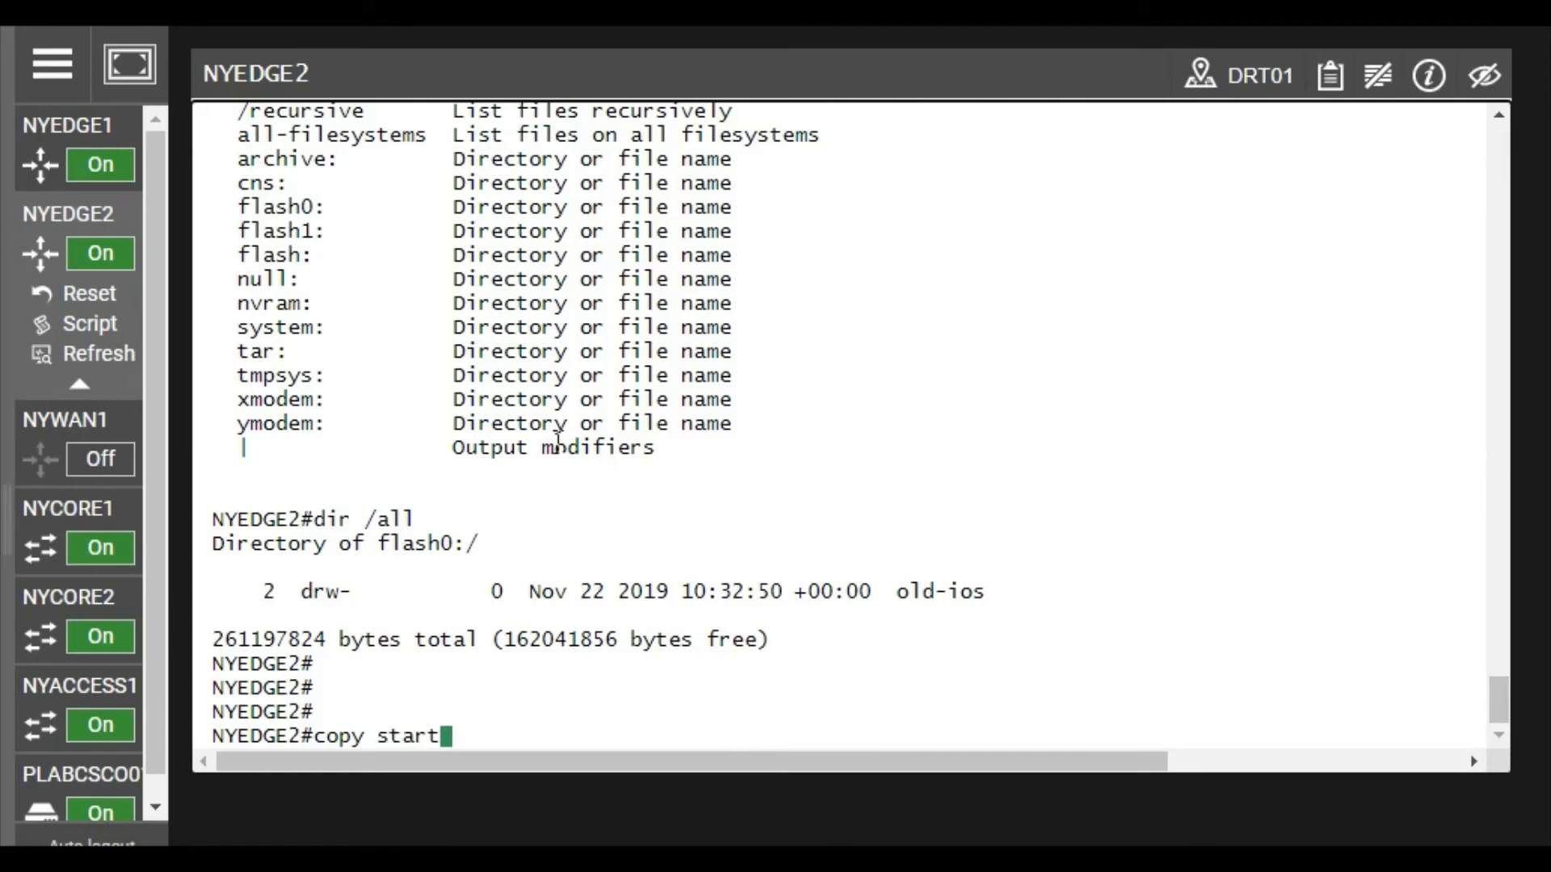
pyautogui.press('Tab')
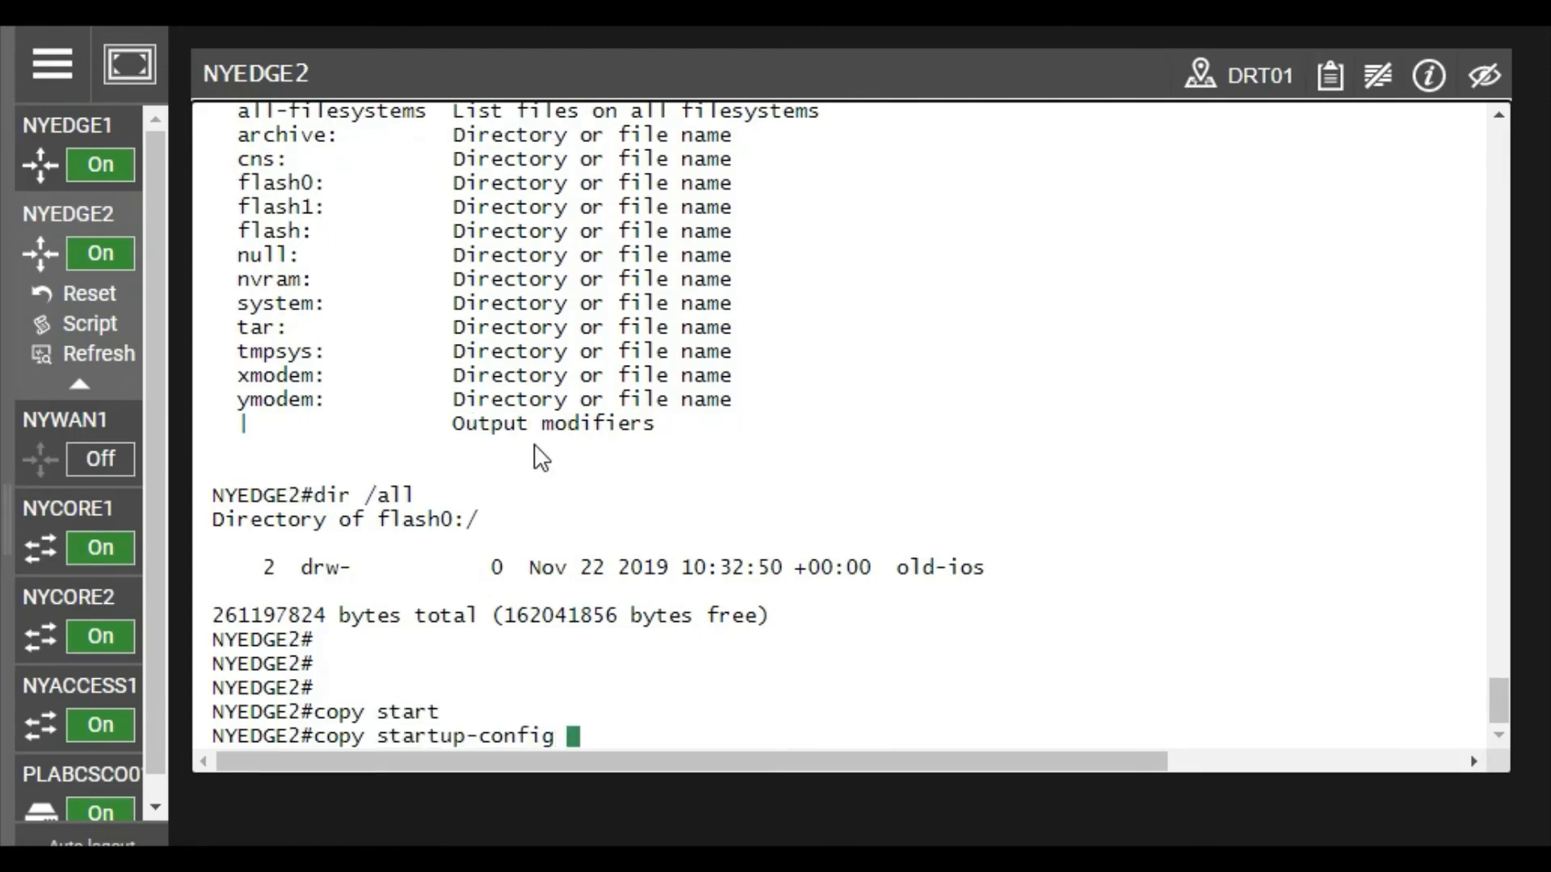
pyautogui.write('tft')
pyautogui.press('Tab')
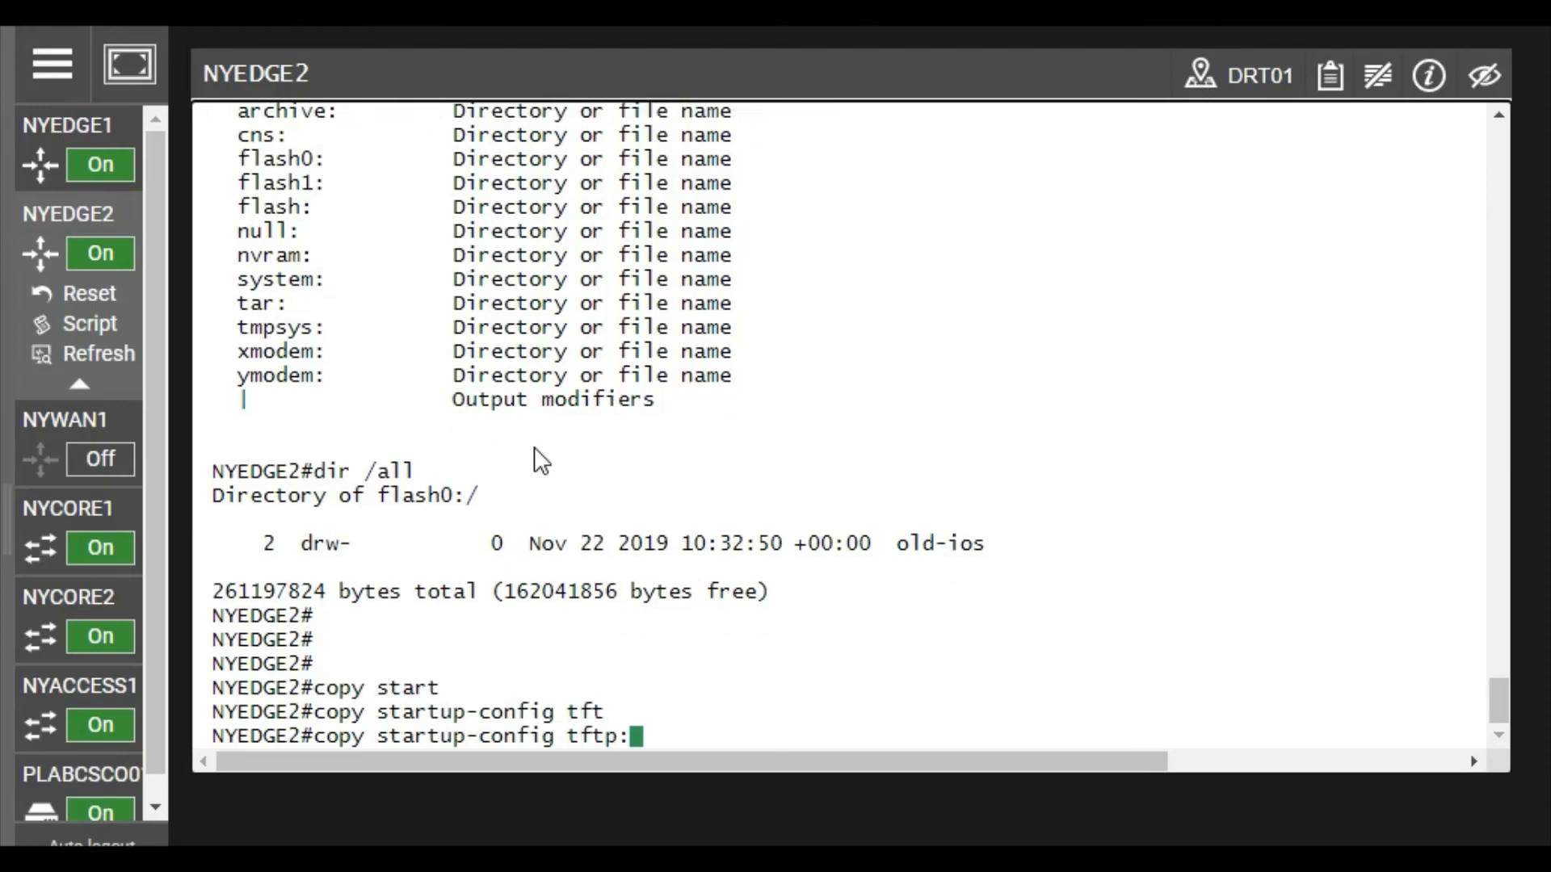
pyautogui.press('Return')
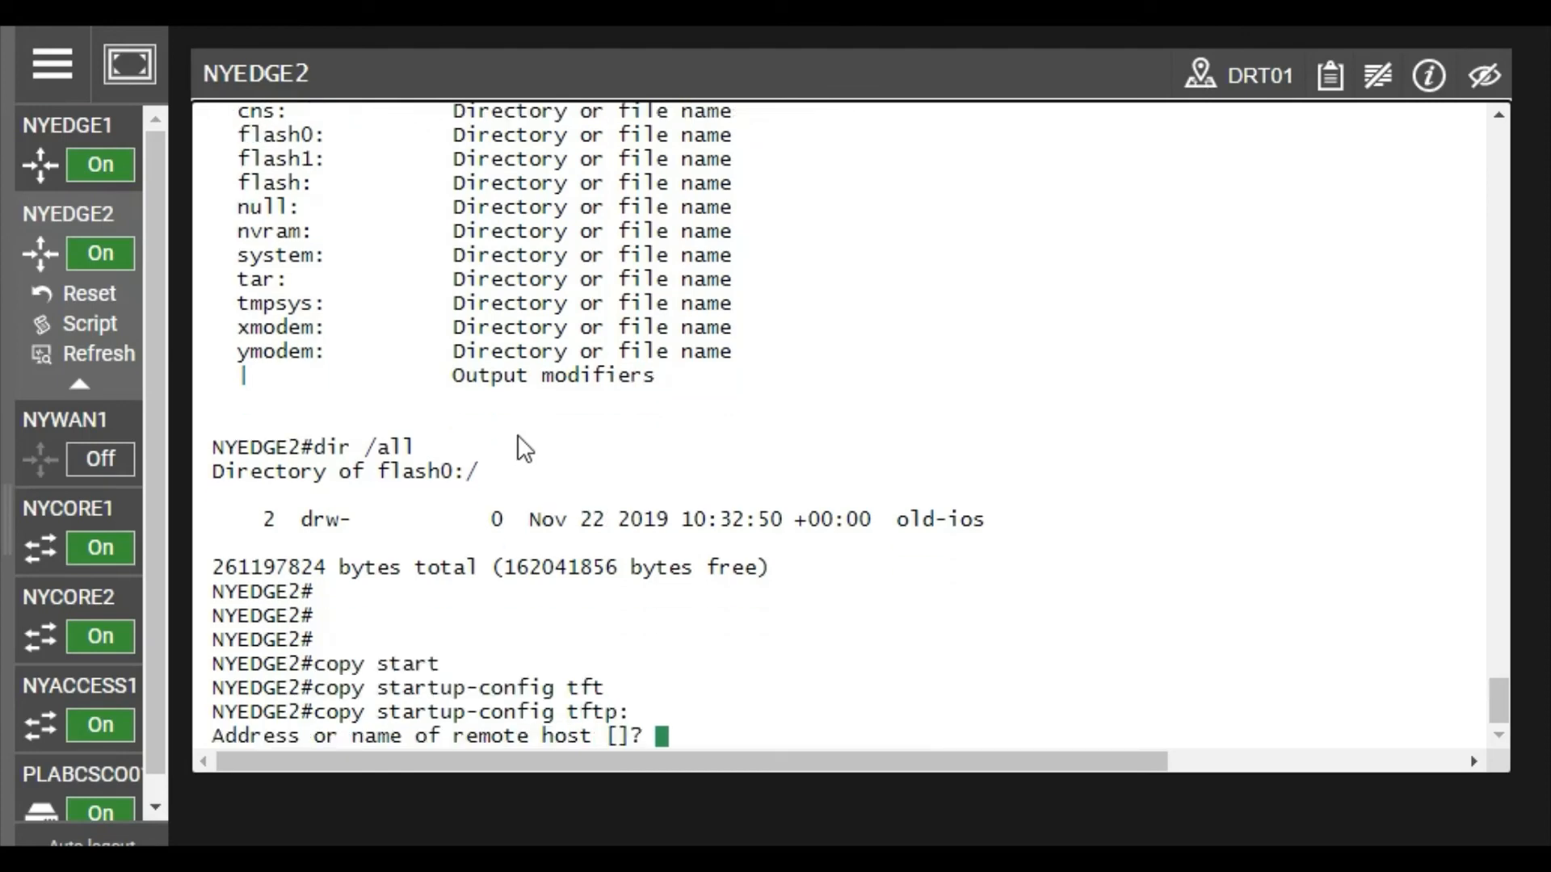
pyautogui.write('192.168.16.10')
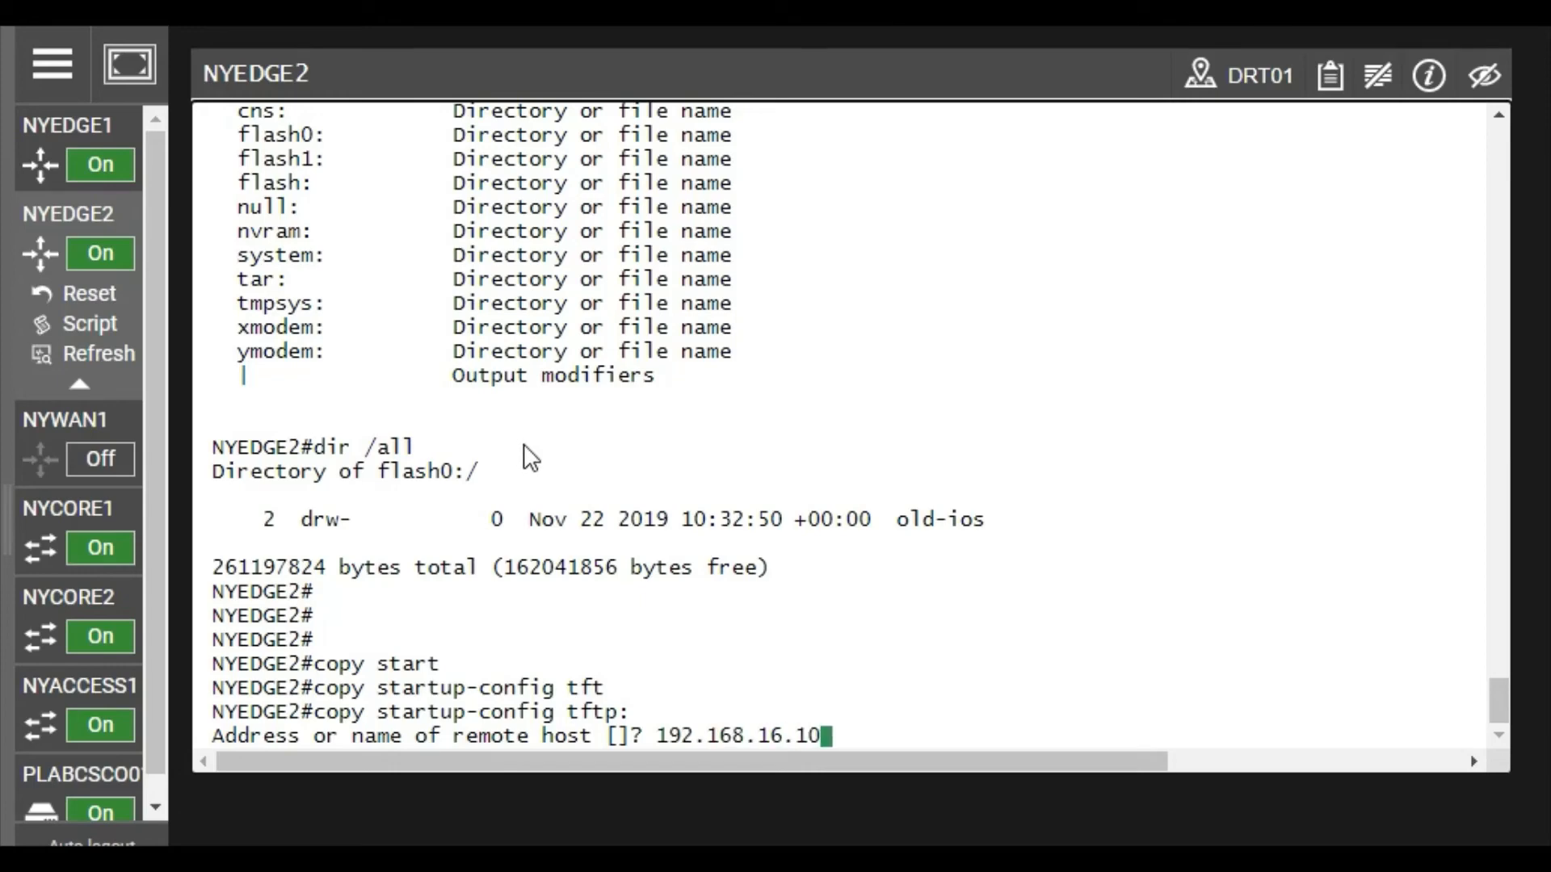
pyautogui.press('Return')
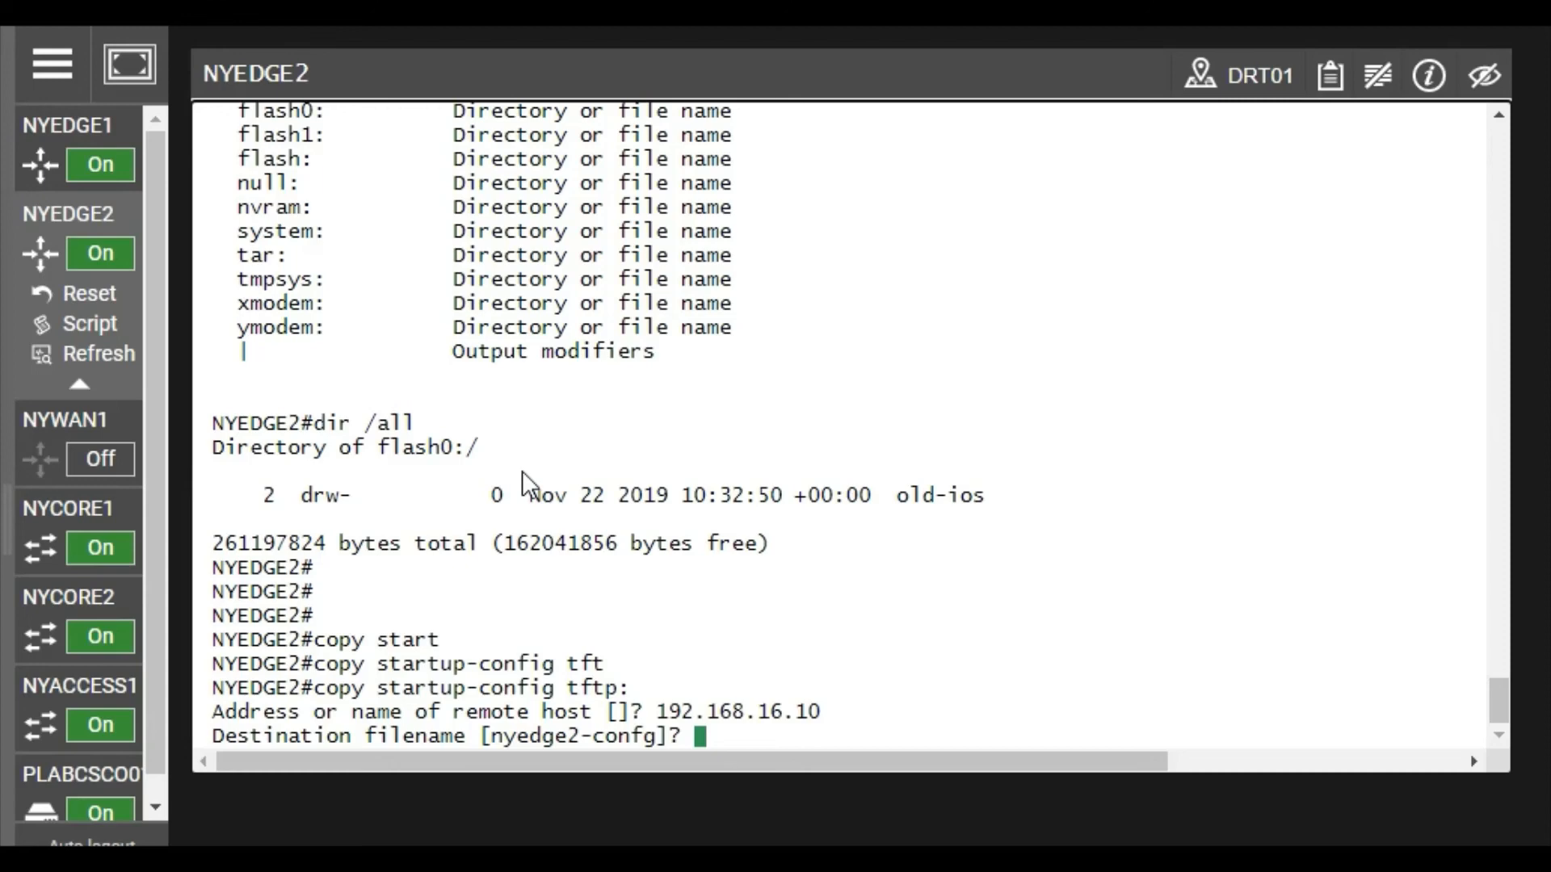
pyautogui.press('Return')
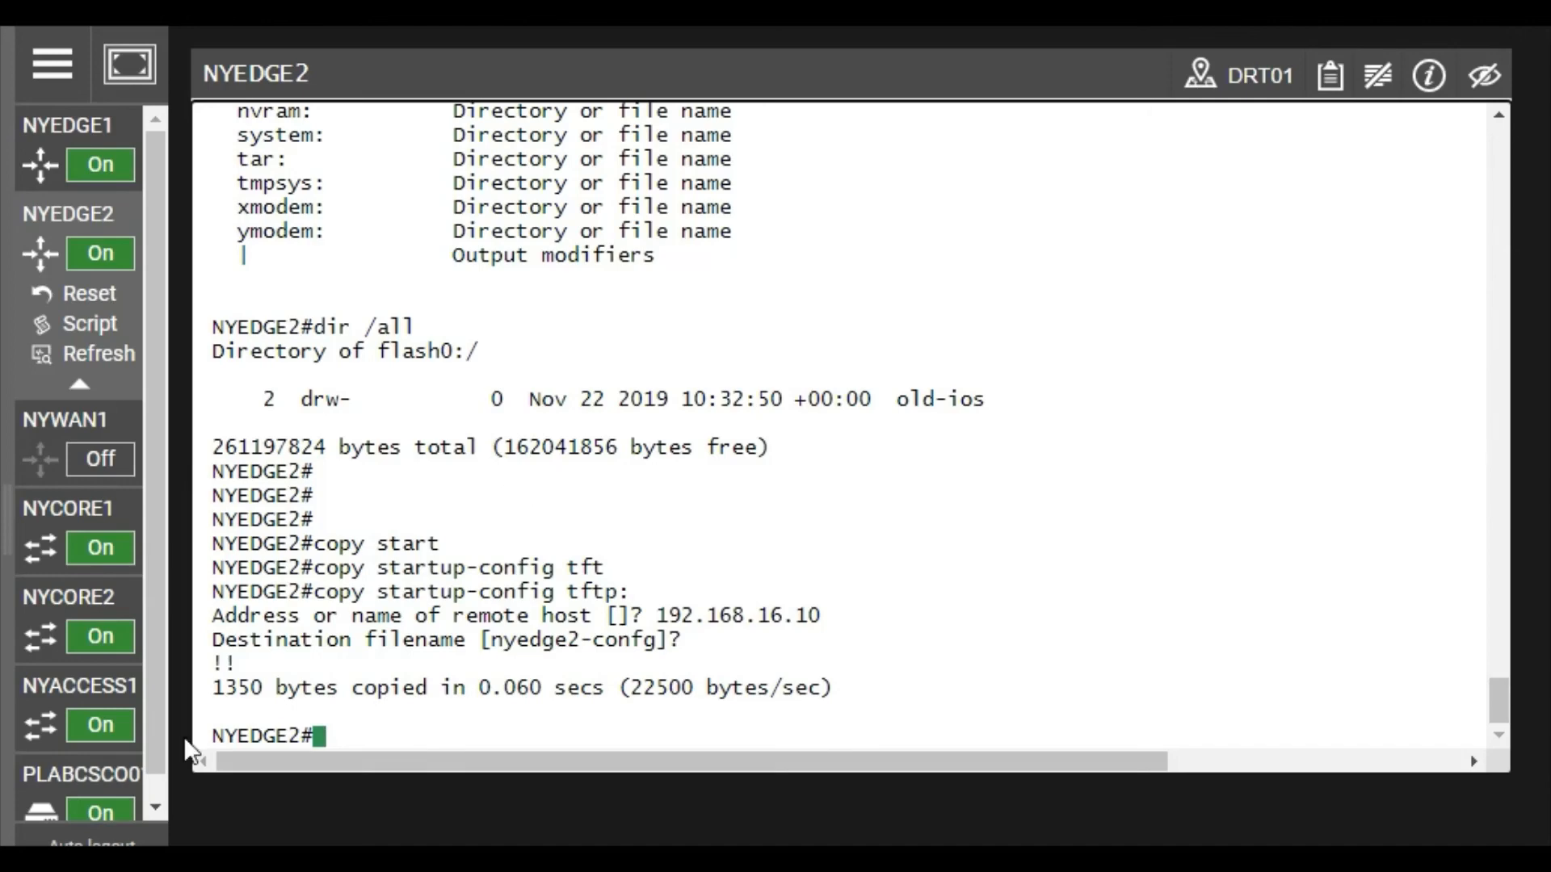
# - Return to the PLABCSCO01 desktop and move the nyedge2-confg file icon above the Router1_Startup_config_backup file
pyautogui.click(50, 717)
pyautogui.scroll(-1, 58, 734)
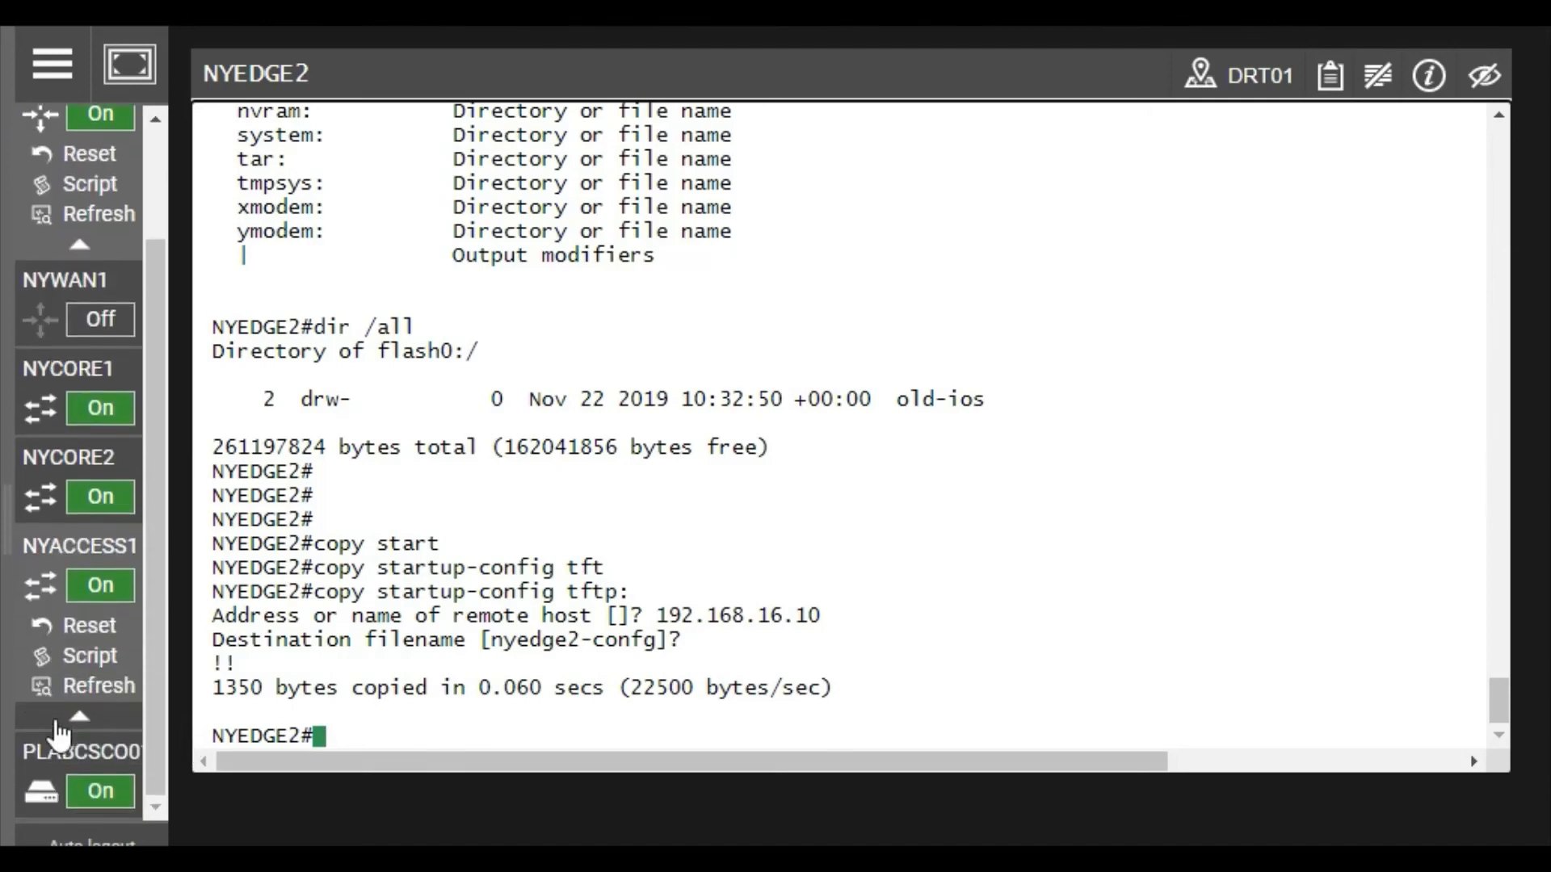
pyautogui.moveTo(48, 775)
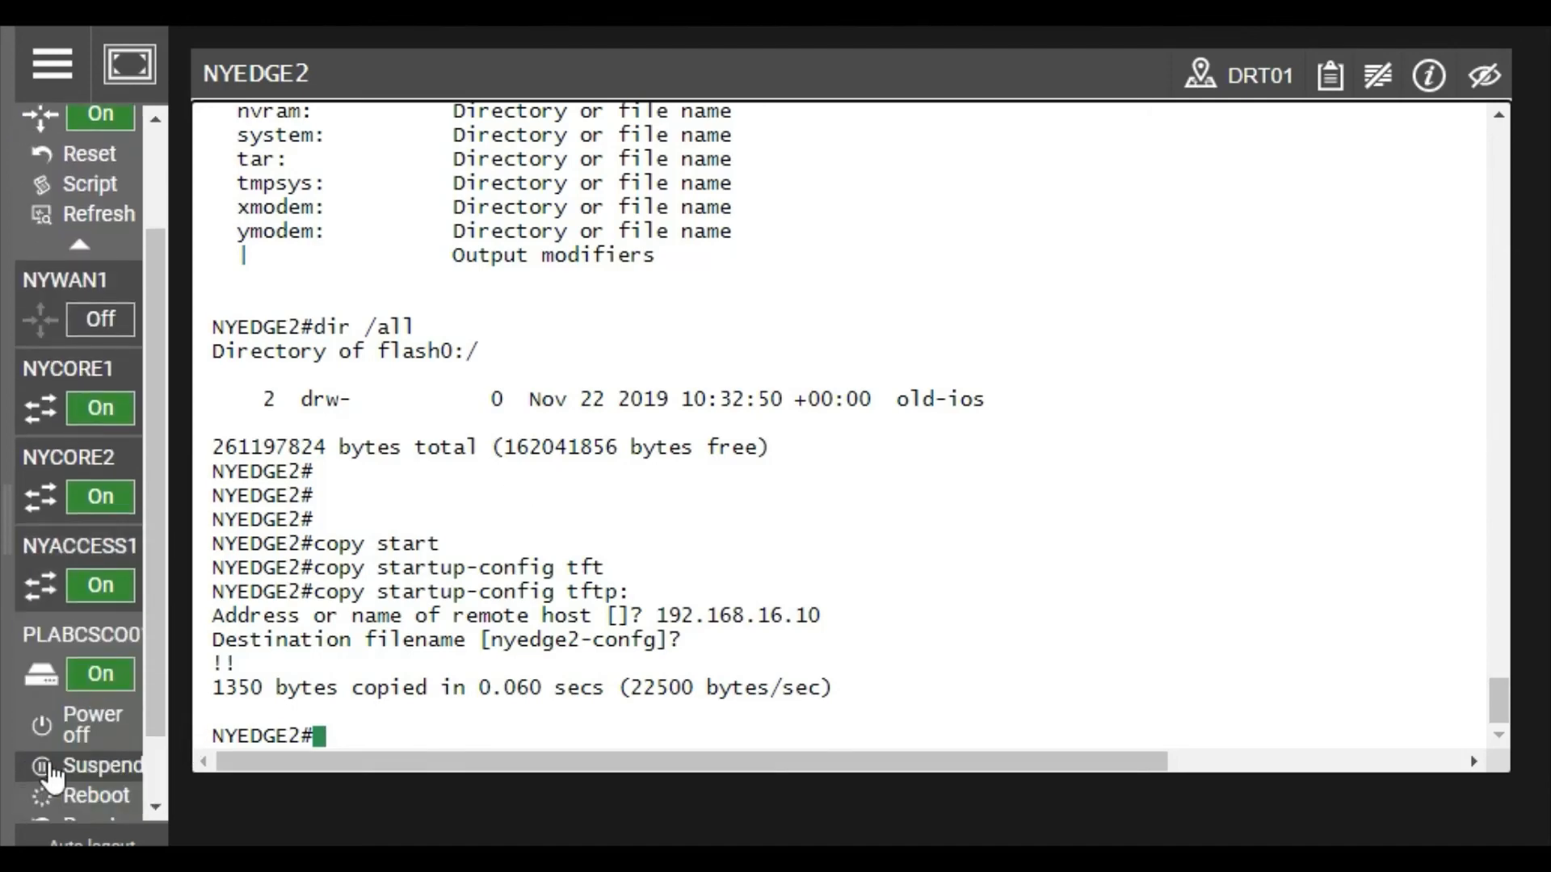
pyautogui.click(36, 674)
pyautogui.click(667, 761)
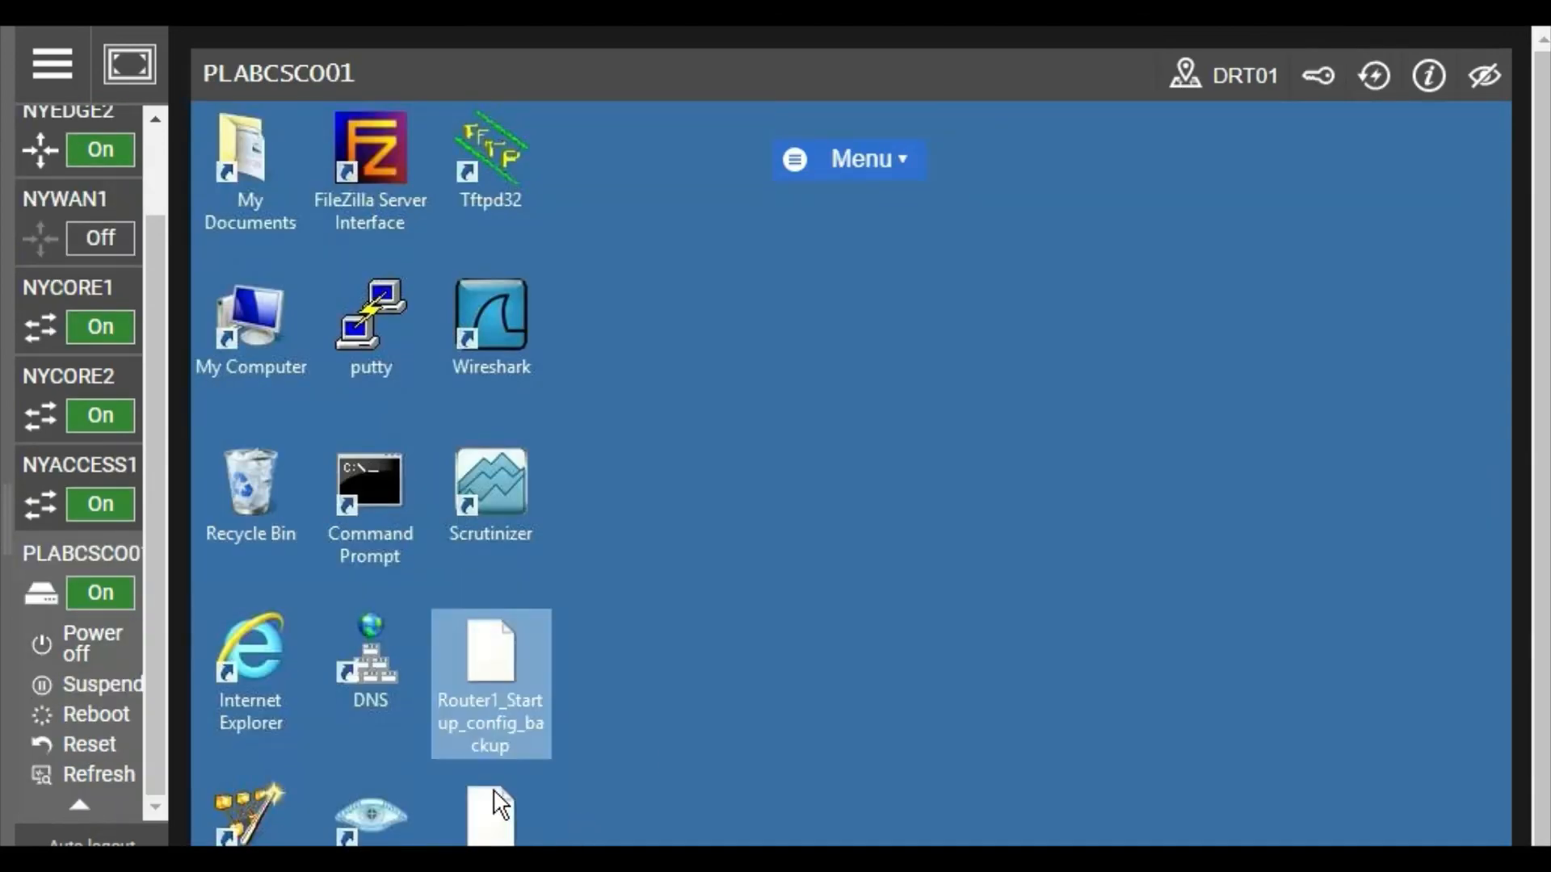
pyautogui.moveTo(478, 817); pyautogui.dragTo(638, 653)
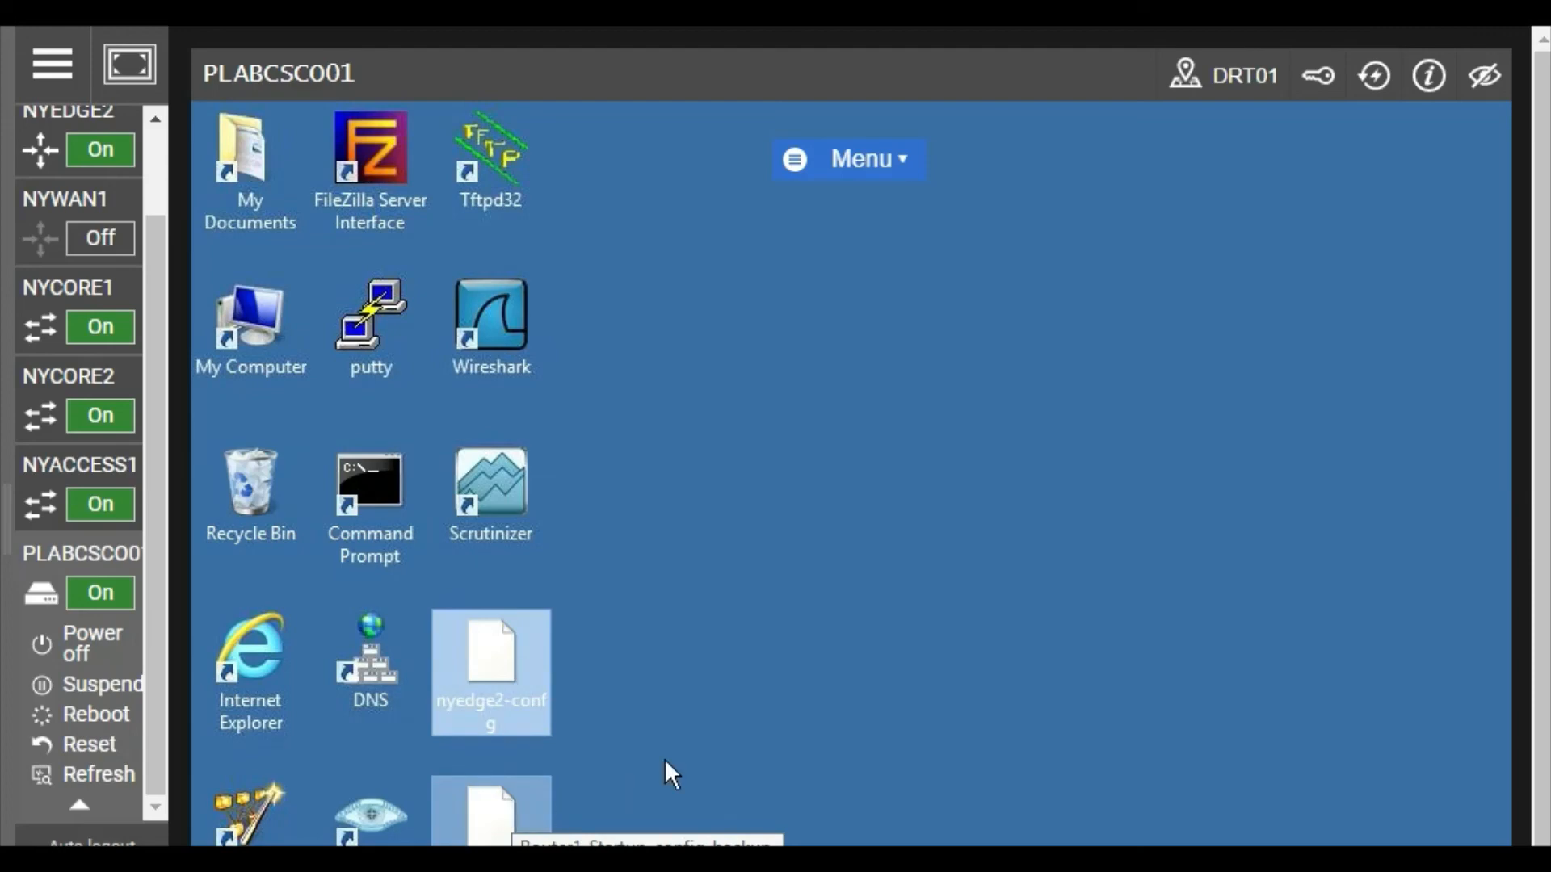
pyautogui.click(717, 752)
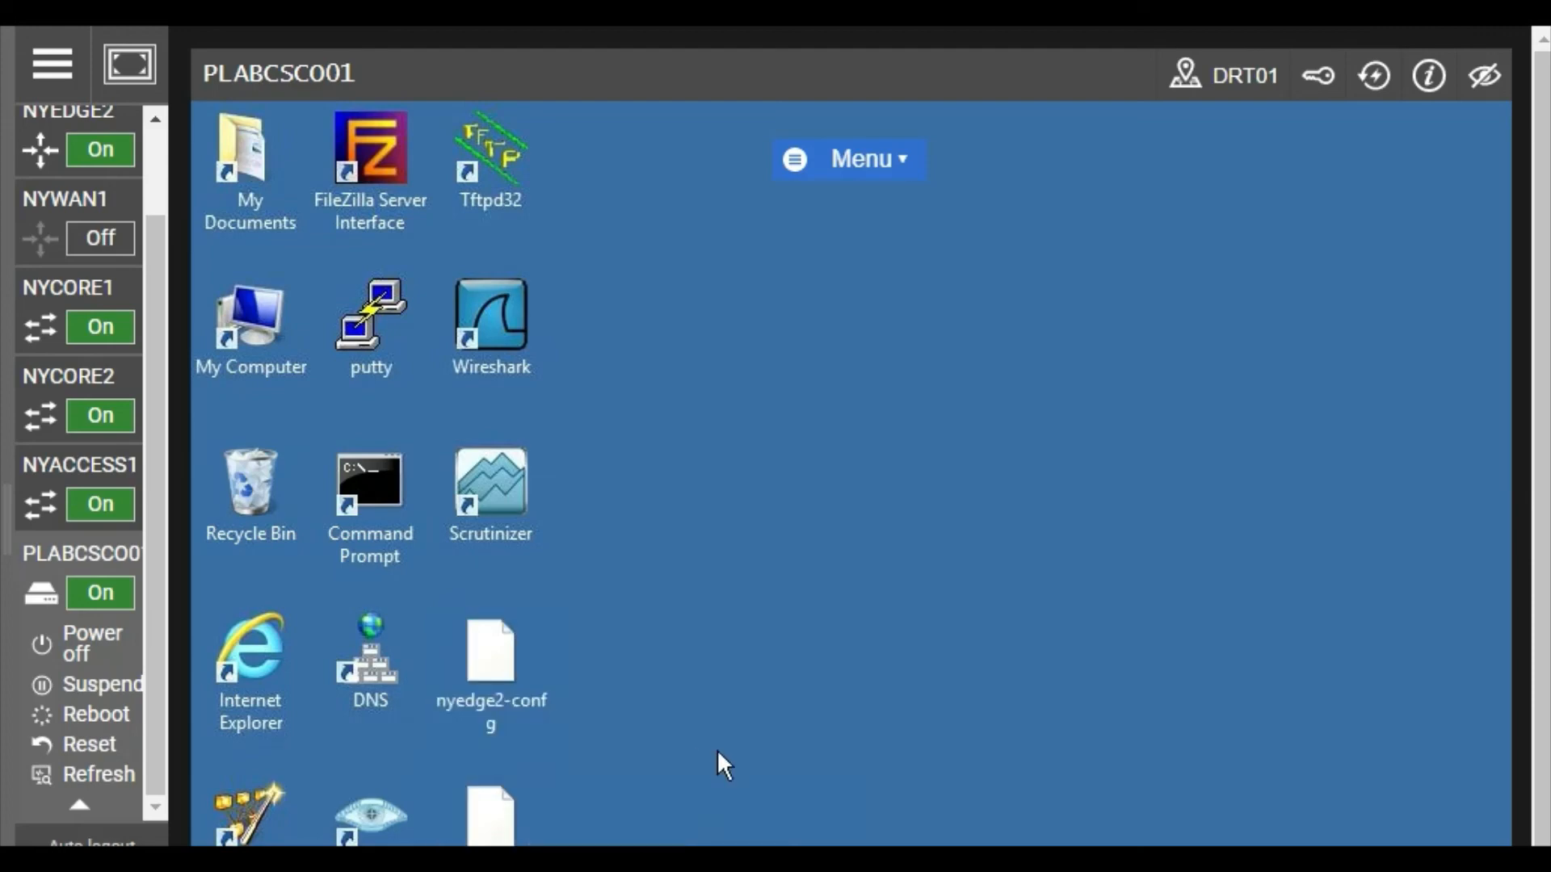